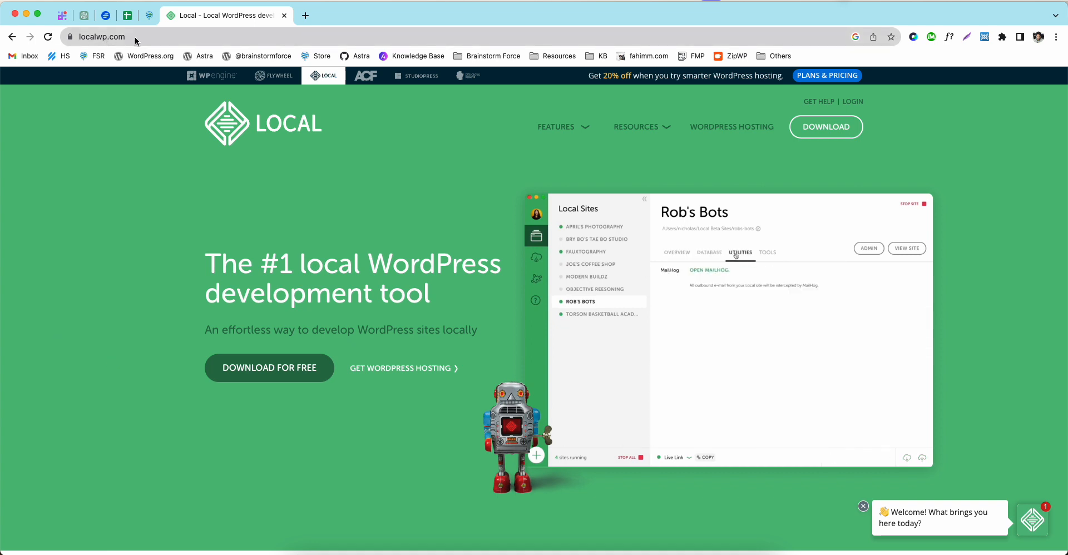
Step: Open the Download Local dialog from the localwp.com header
left_click(824, 128)
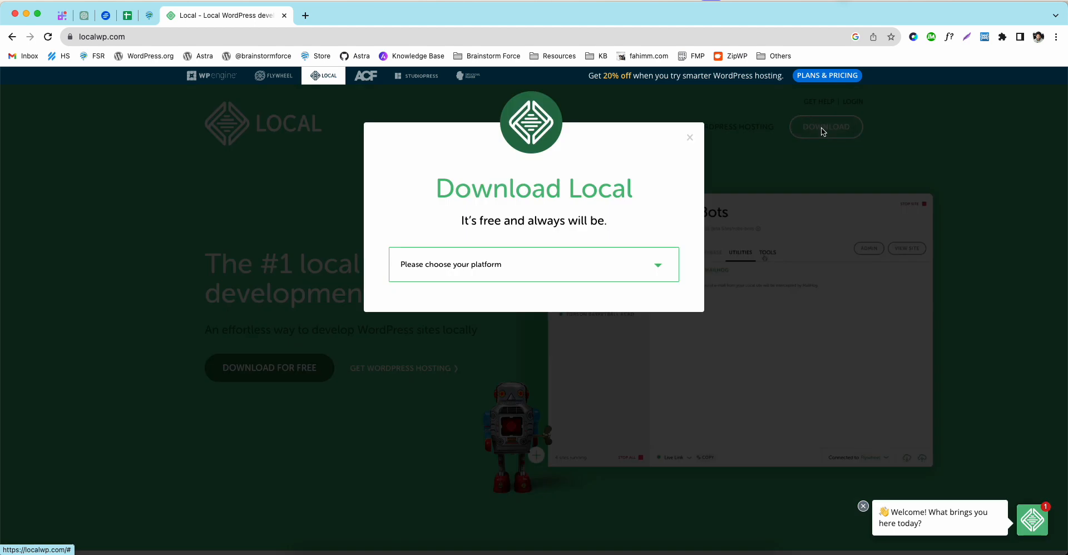
Step: Pick Mac Apple Silicon as the download platform, then dismiss the download form
left_click(493, 266)
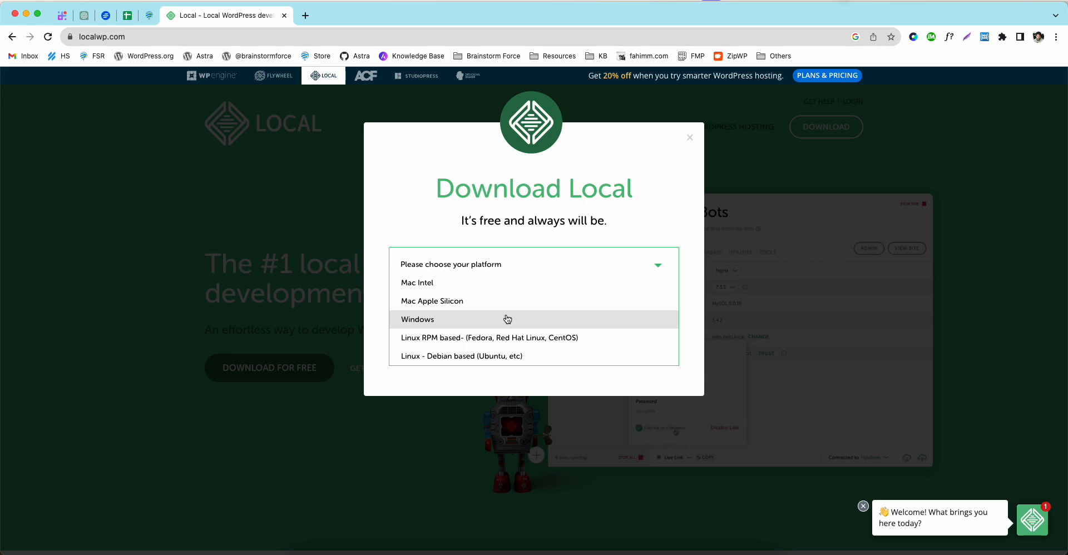
left_click(481, 301)
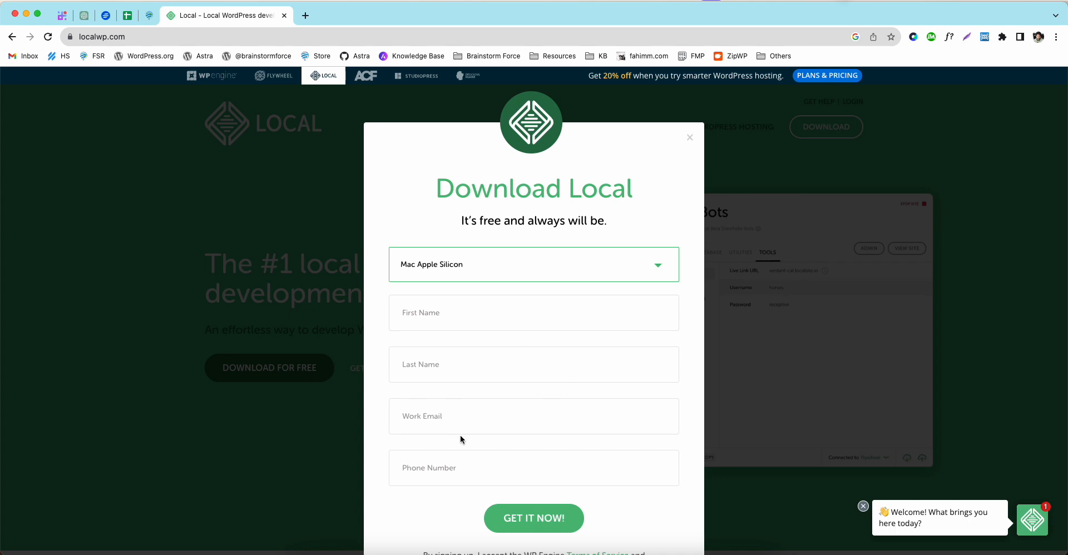
scroll(445, 473, "down", 2)
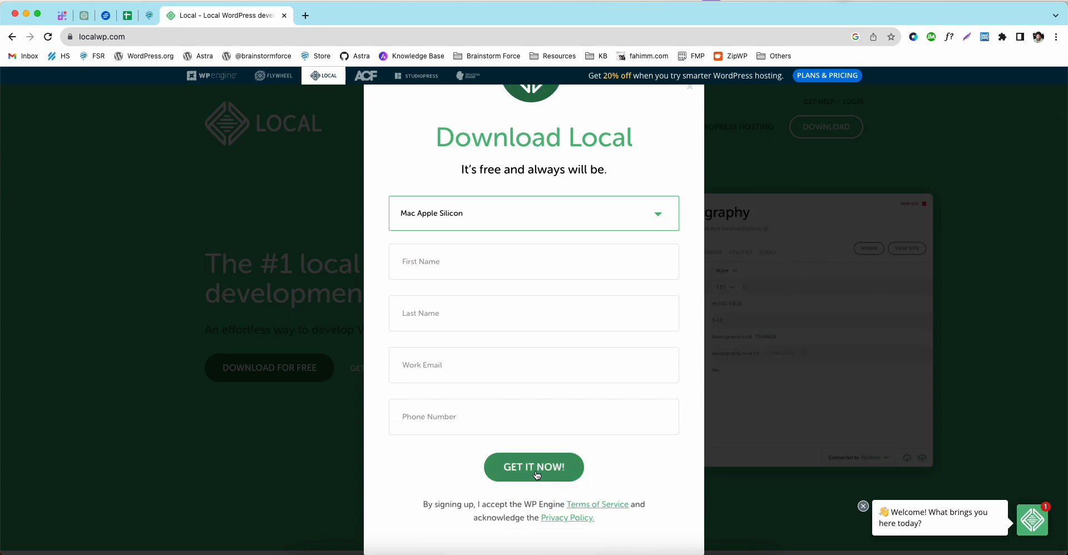
left_click(746, 229)
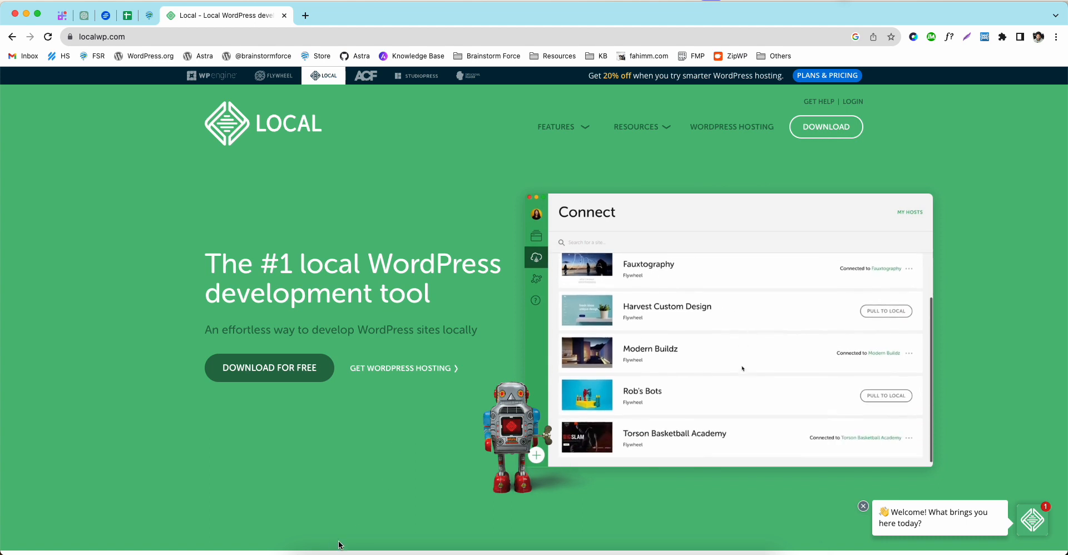
Step: Launch Local.app from Finder's Applications folder
left_click(303, 548)
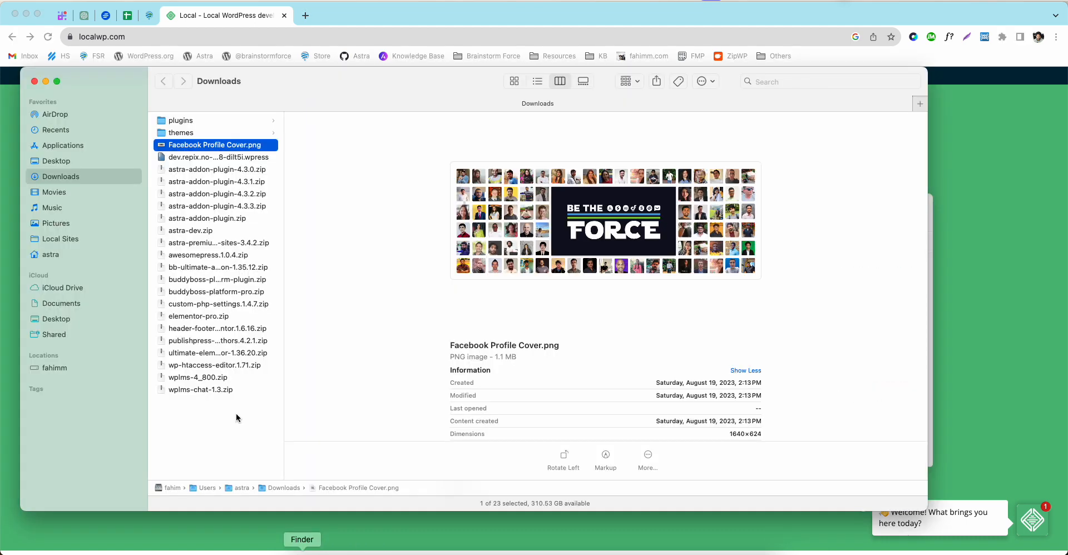
left_click(66, 146)
scroll(201, 410, "down", 20)
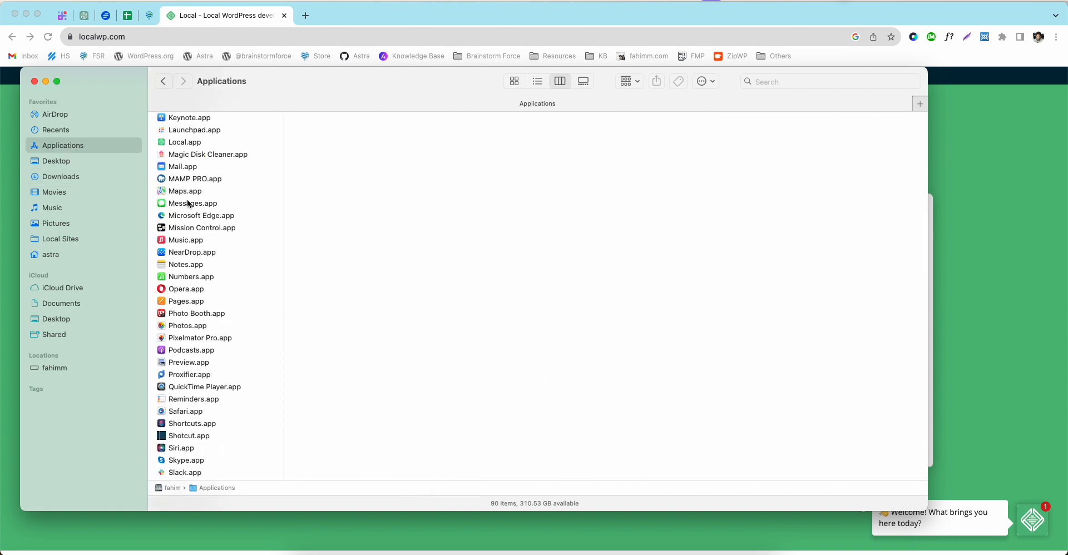
left_click(195, 142)
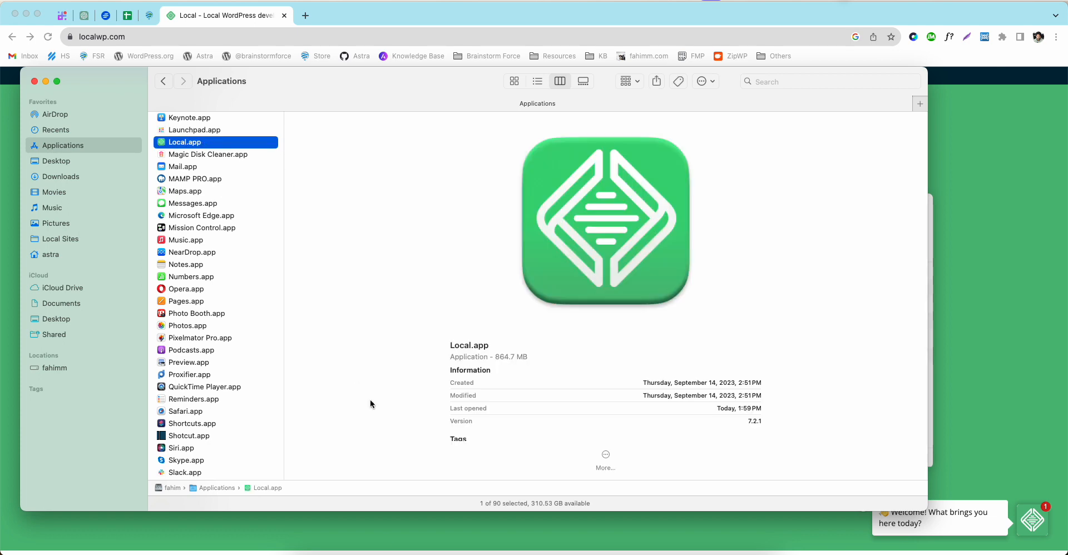
left_click(424, 552)
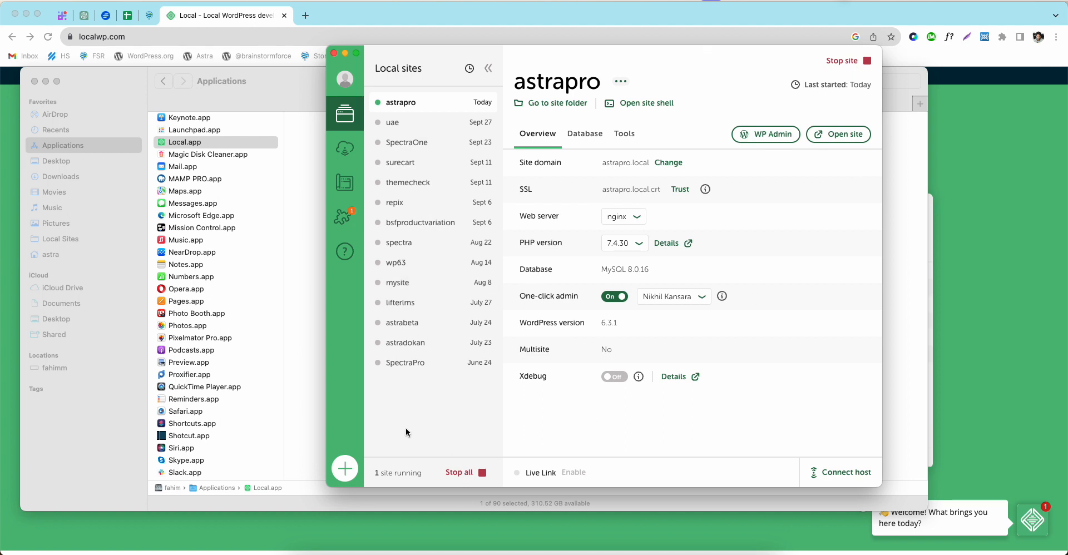
Step: Start a brand-new site named 'fahim' and reveal its domain and path options
left_click(345, 467)
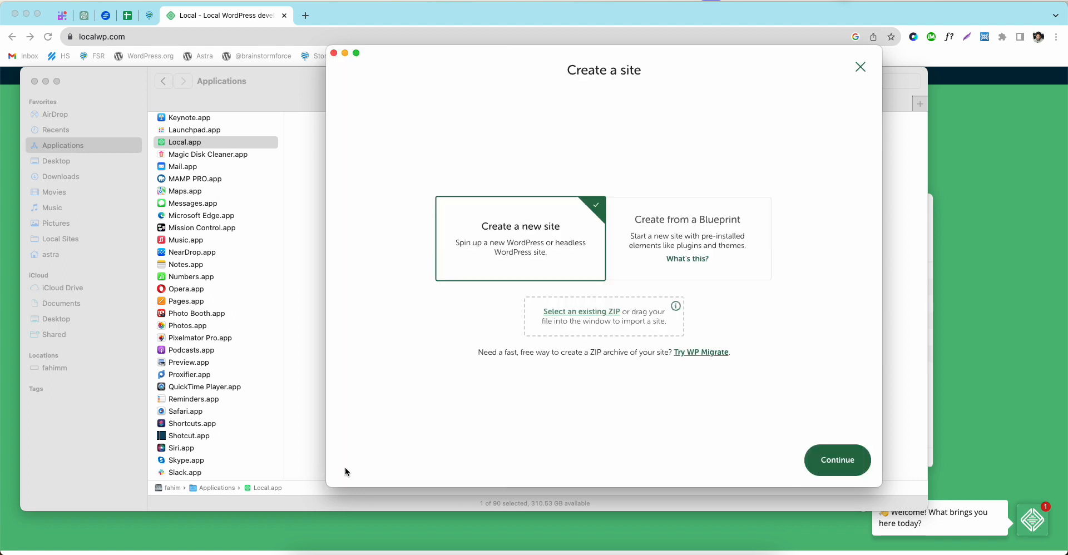
left_click(833, 469)
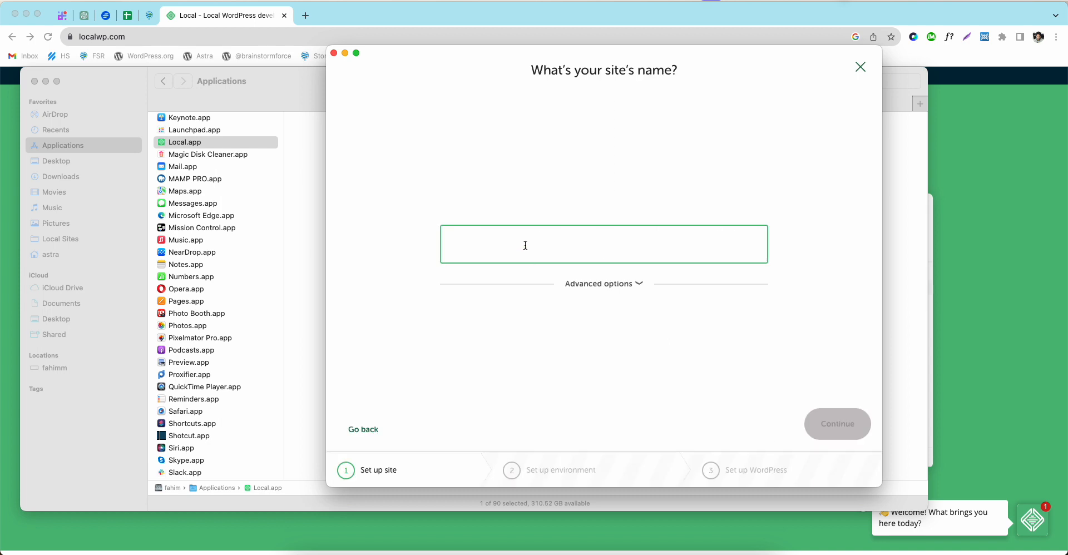
type("fahim")
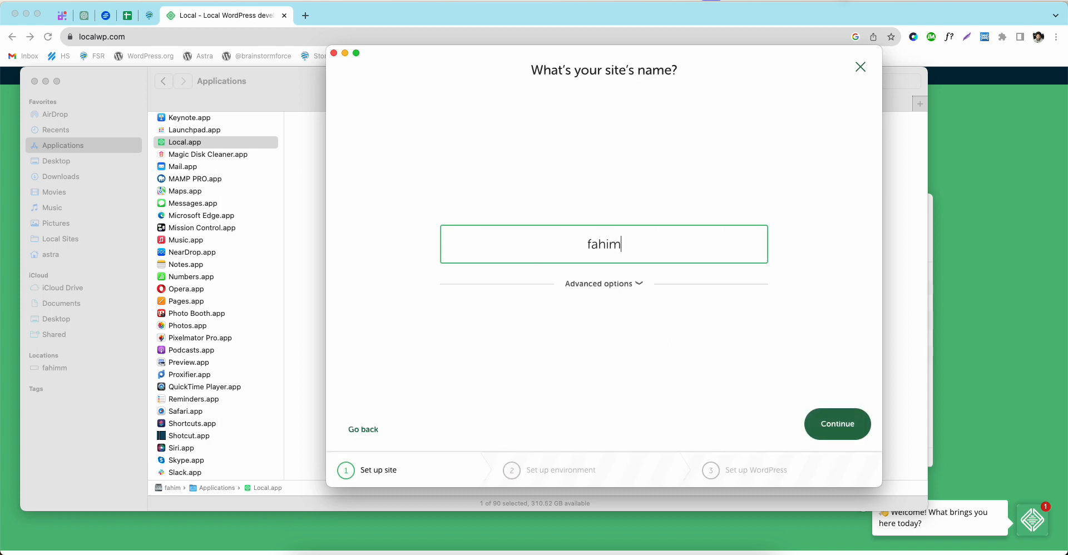
left_click(640, 283)
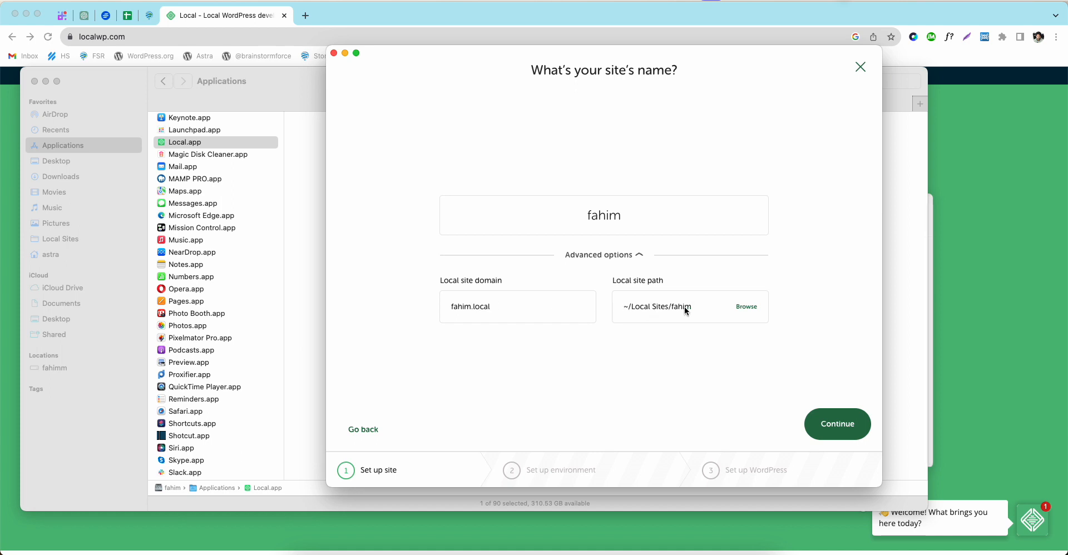
Step: Check the Local Sites folder in Finder, then advance the fahim setup to the environment step
left_click(87, 413)
left_click(62, 239)
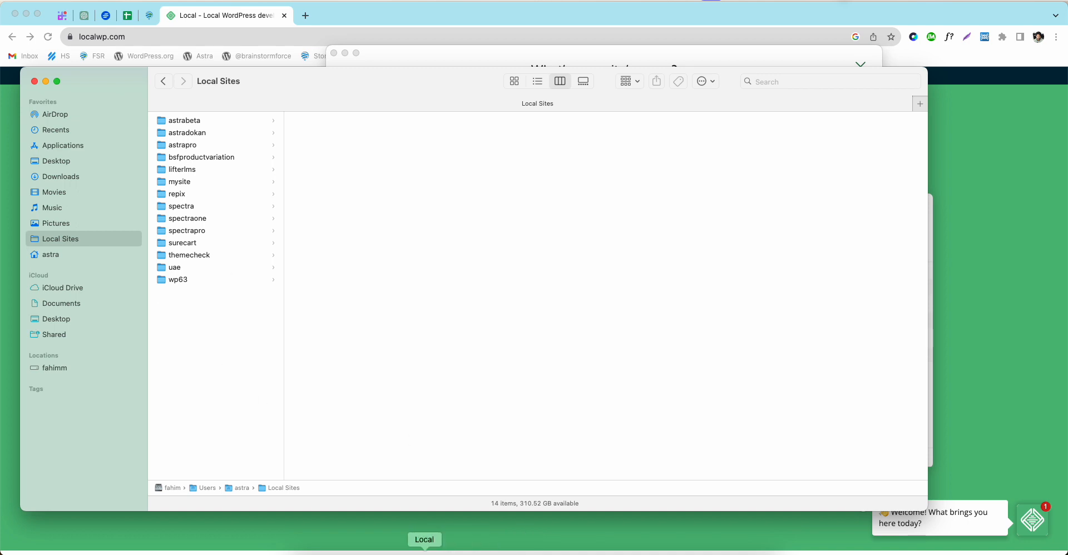
left_click(425, 553)
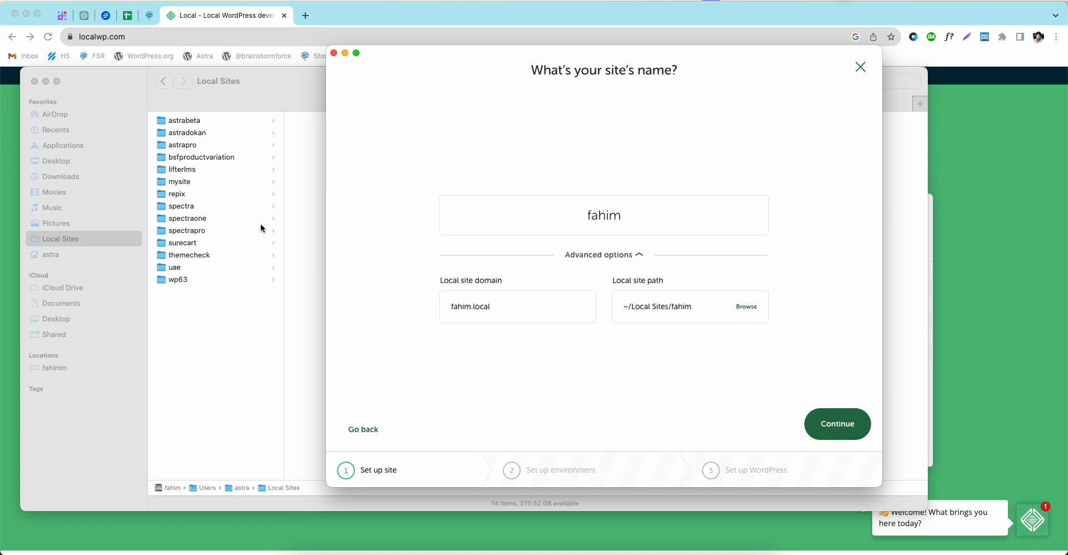
left_click(833, 426)
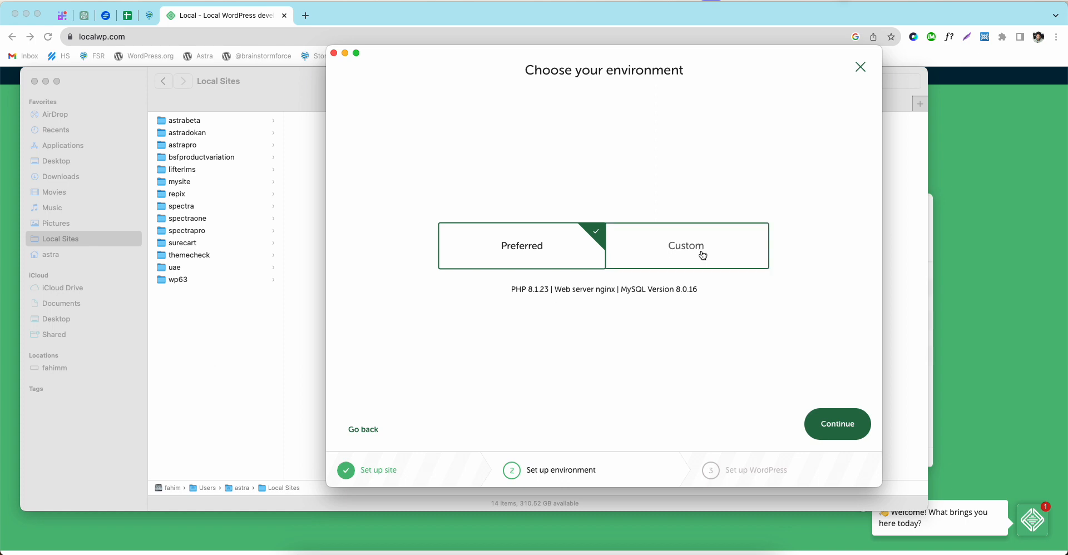
left_click(661, 255)
left_click(521, 274)
scroll(486, 433, "down", 1)
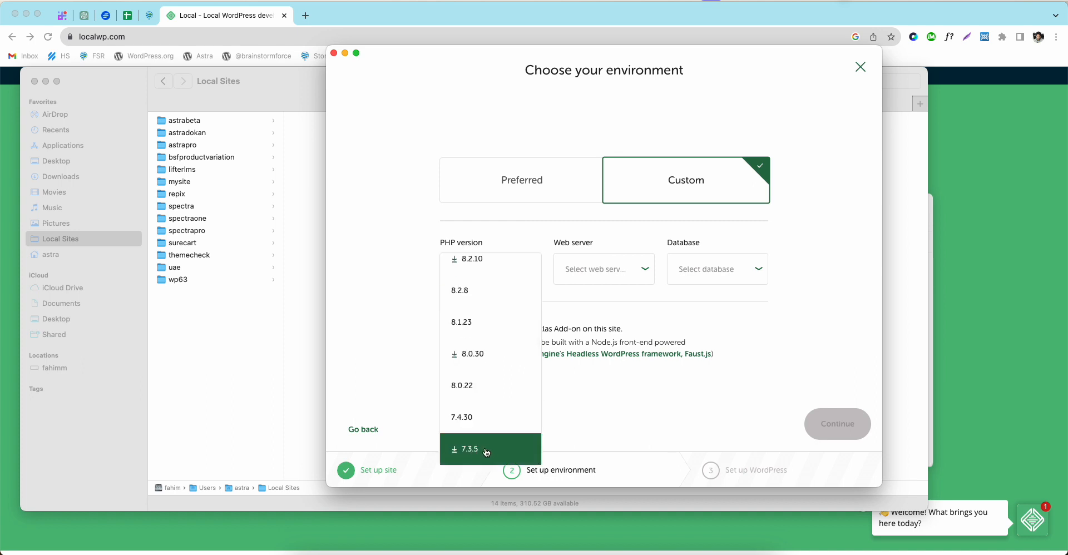
scroll(495, 305, "up", 1)
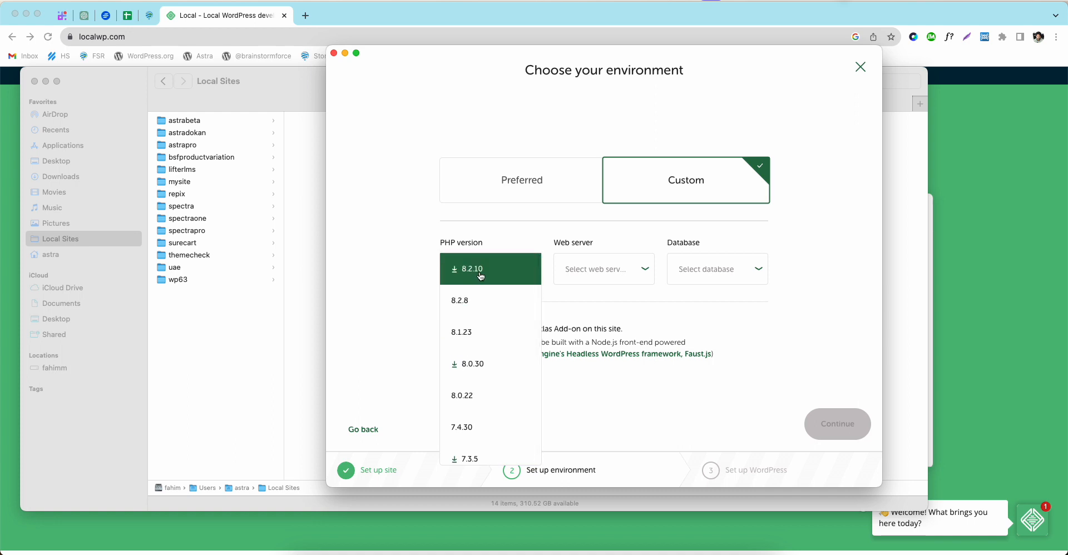
left_click(636, 292)
left_click(612, 269)
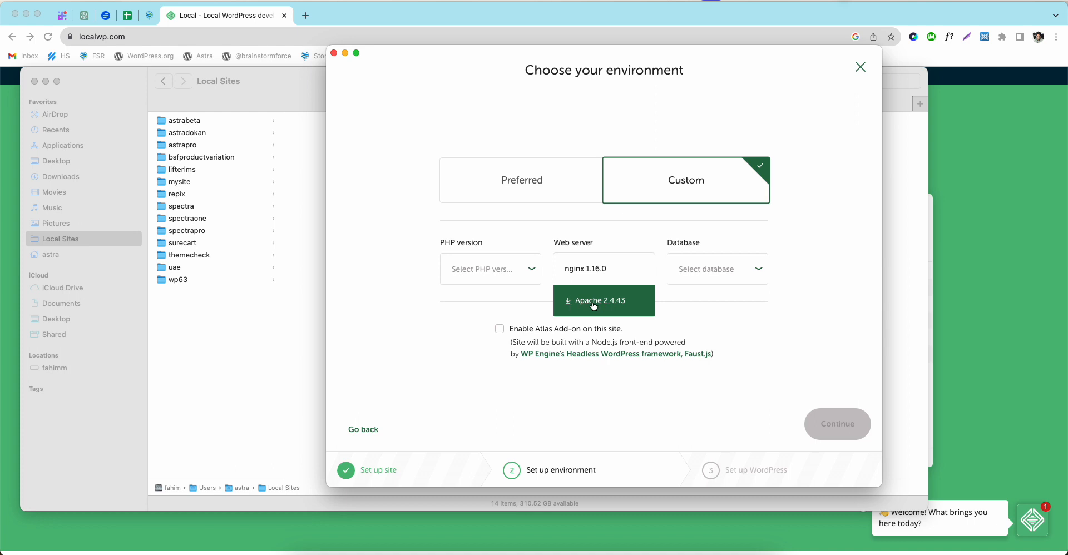
left_click(800, 296)
left_click(739, 274)
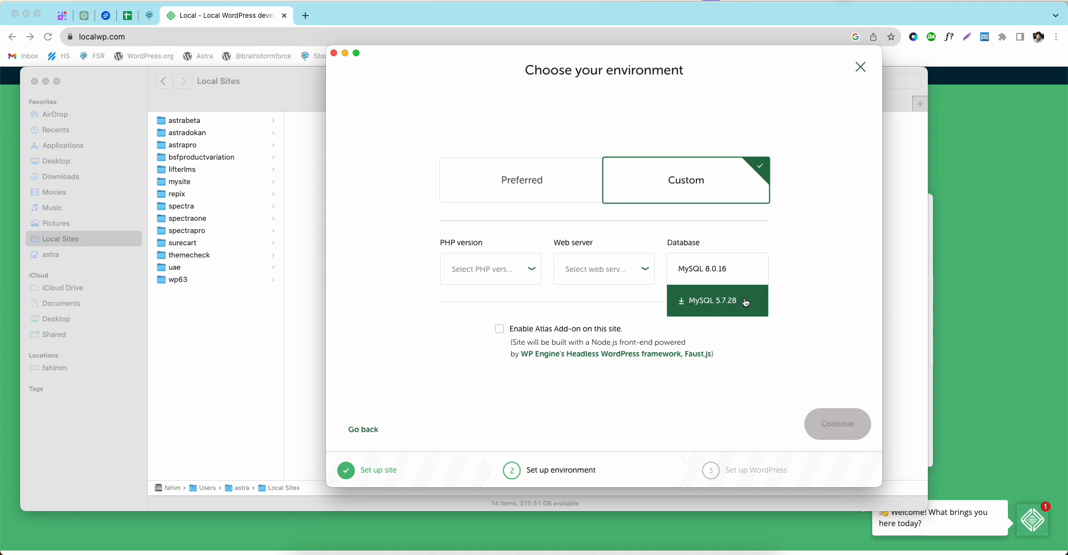
left_click(787, 233)
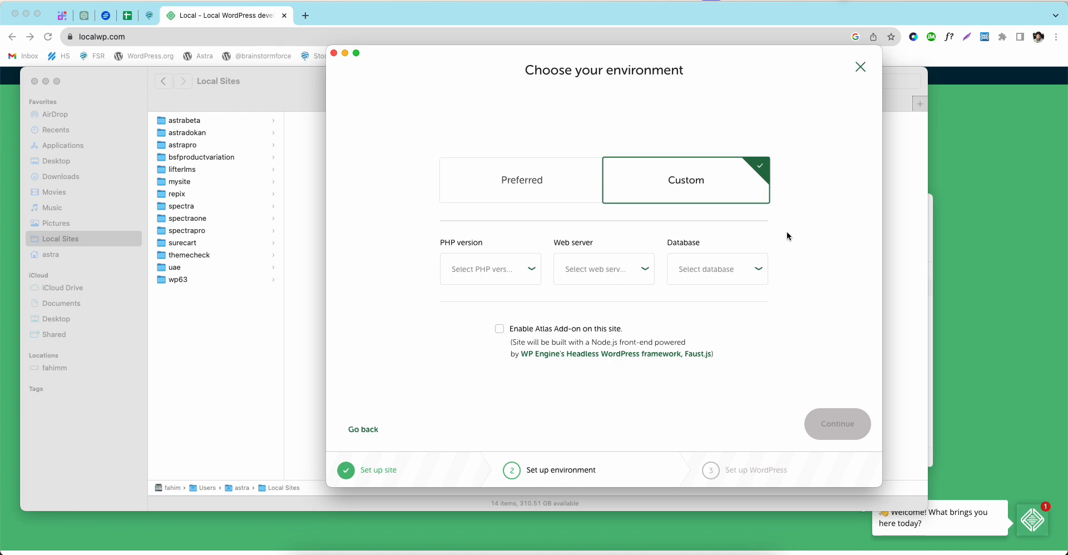
left_click(464, 188)
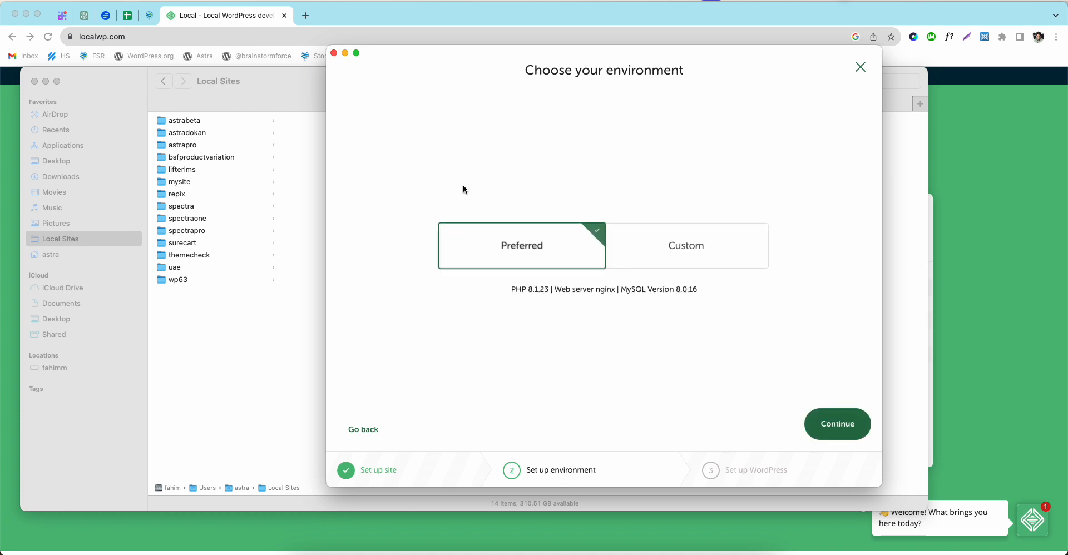
Step: Move to WordPress setup and keep Multisite set to No
left_click(825, 431)
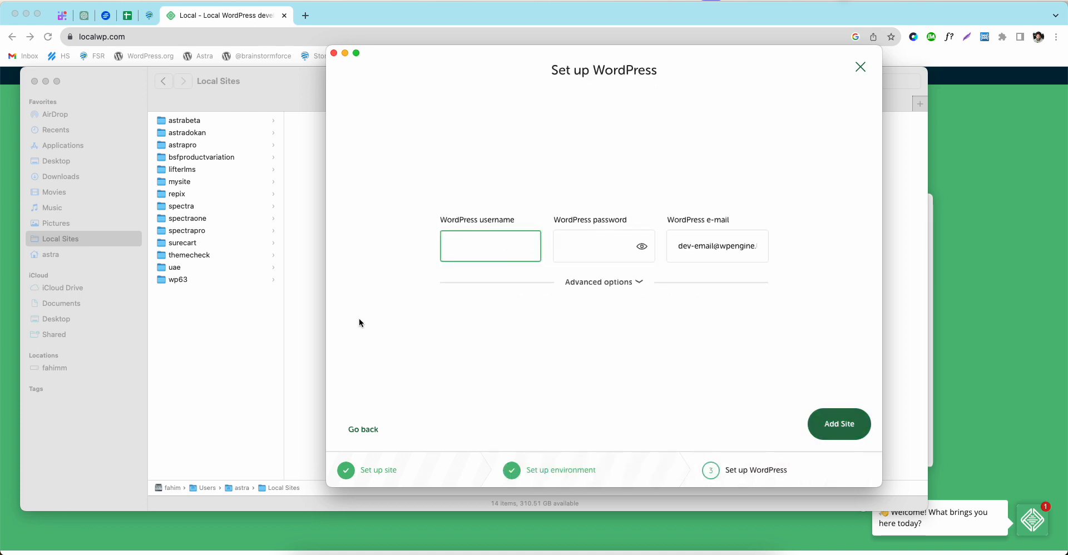
left_click(638, 283)
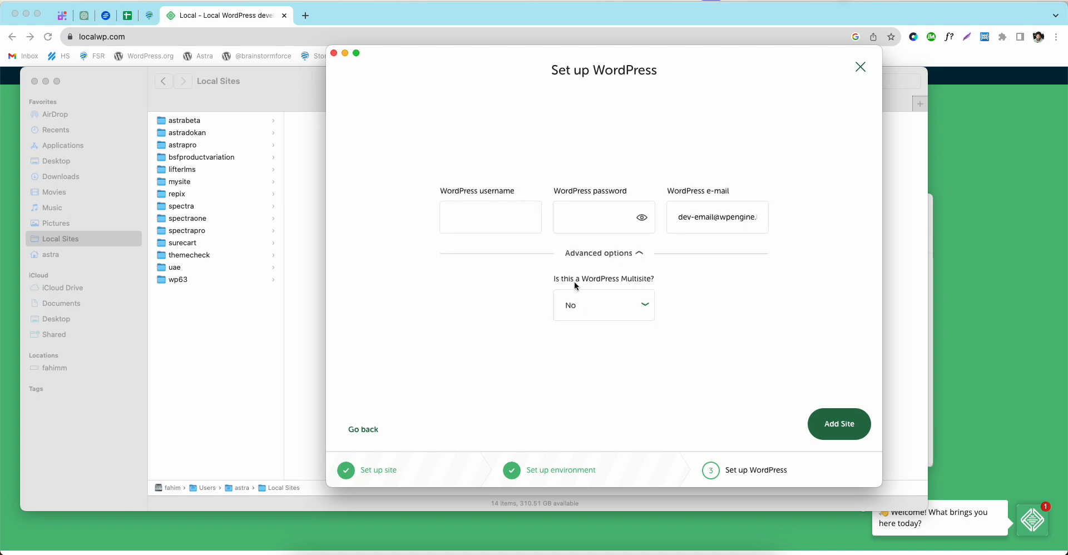
left_click(614, 308)
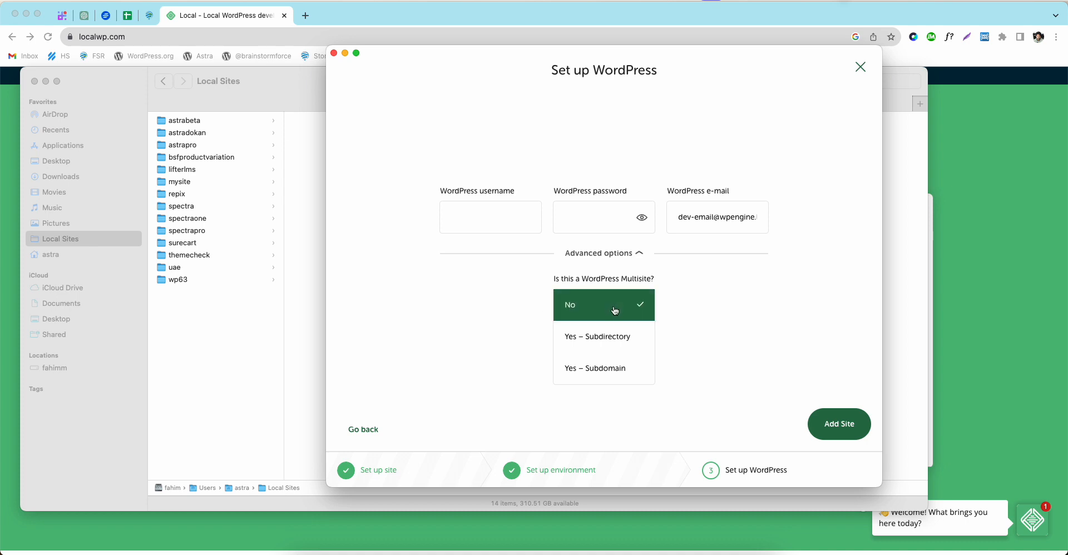
left_click(617, 306)
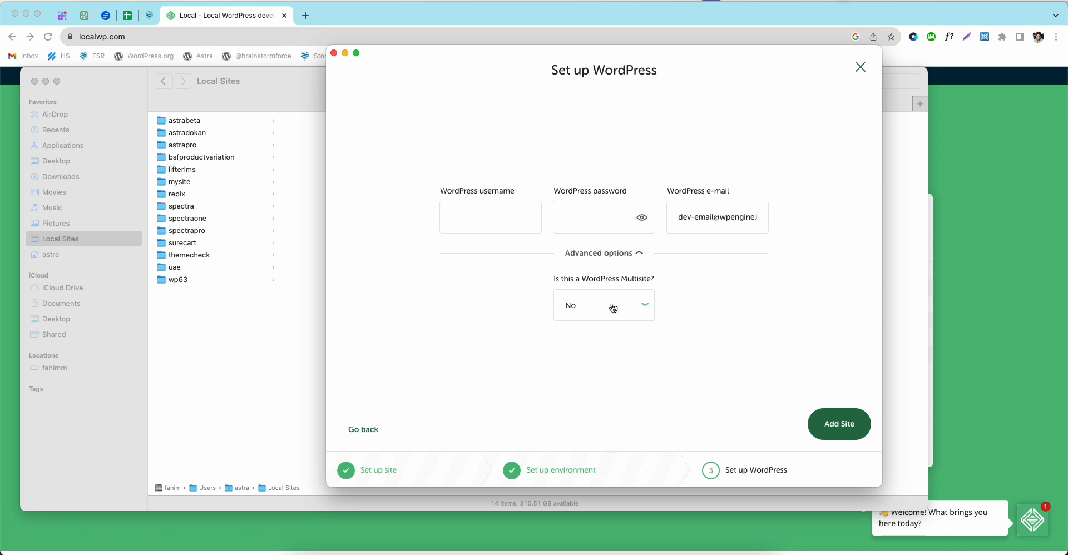
Step: Enter the WordPress admin username and password, review the e-mail, and add the site
left_click(482, 221)
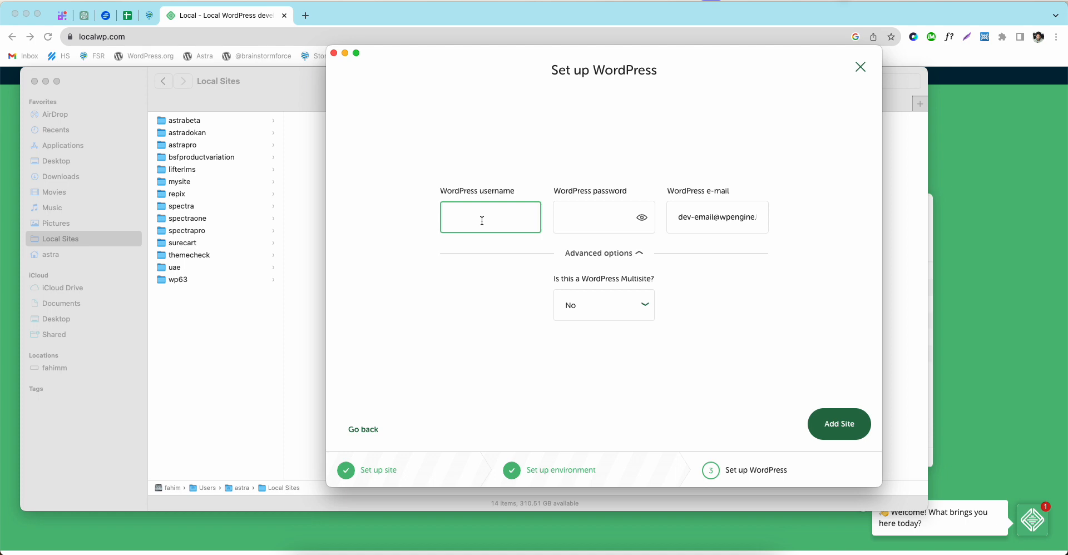
type("emo")
key("Tab")
type("demo")
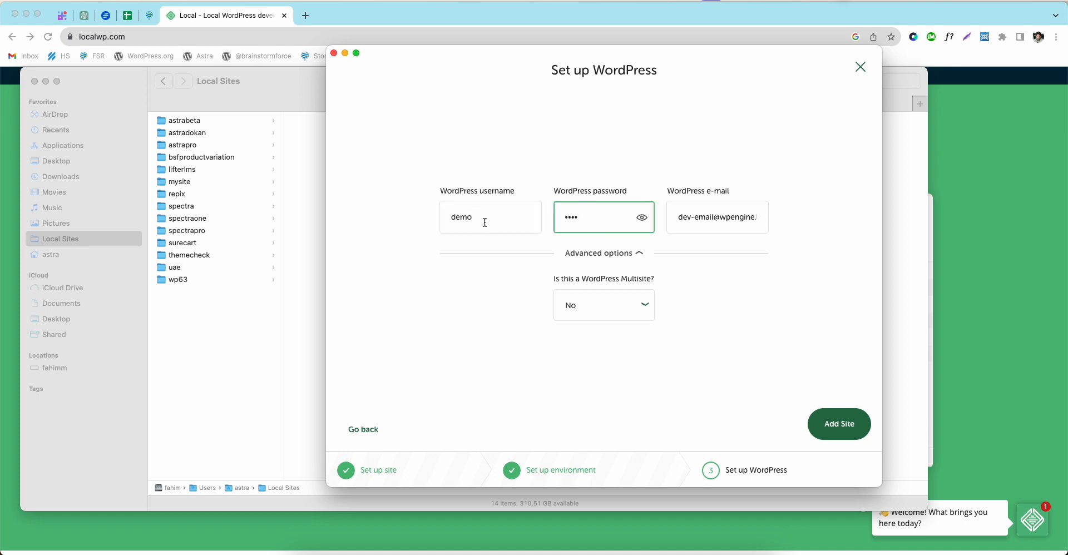
left_click_drag(673, 217, 760, 217)
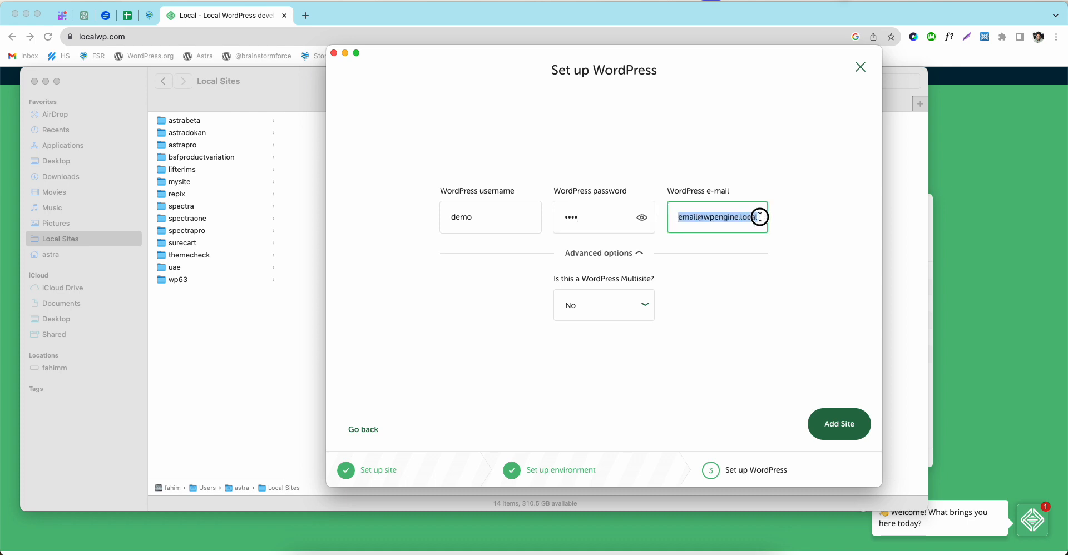
triple_click(731, 217)
left_click(829, 427)
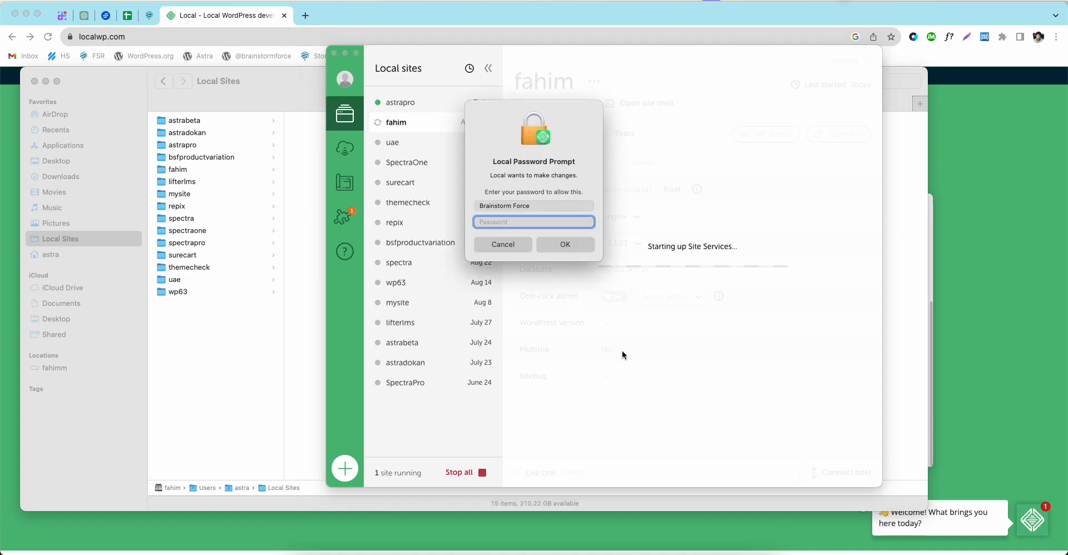
Step: Enter the system account password in Local's prompt and confirm so fahim starts
left_click(517, 223)
type("****")
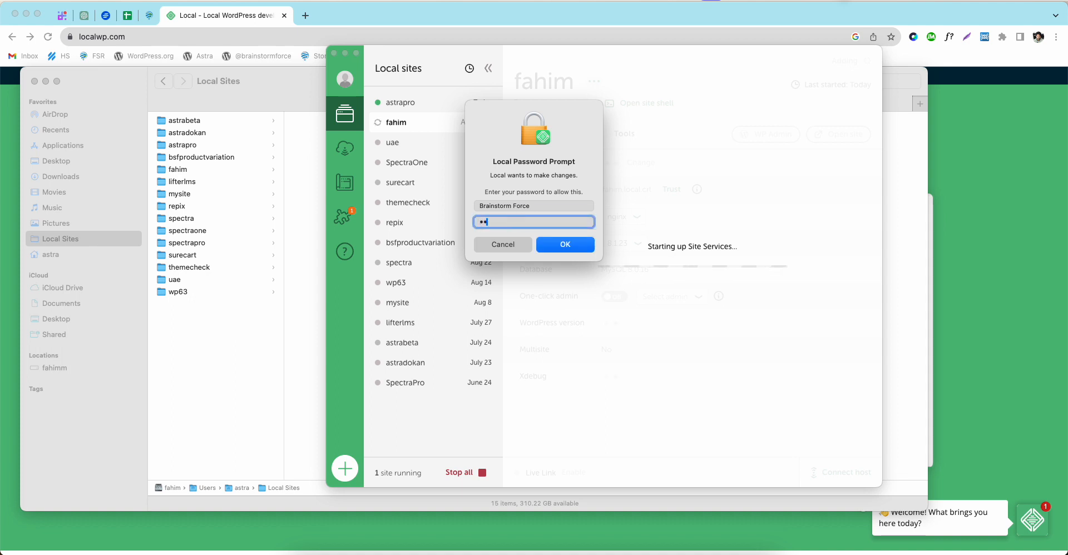
left_click(563, 250)
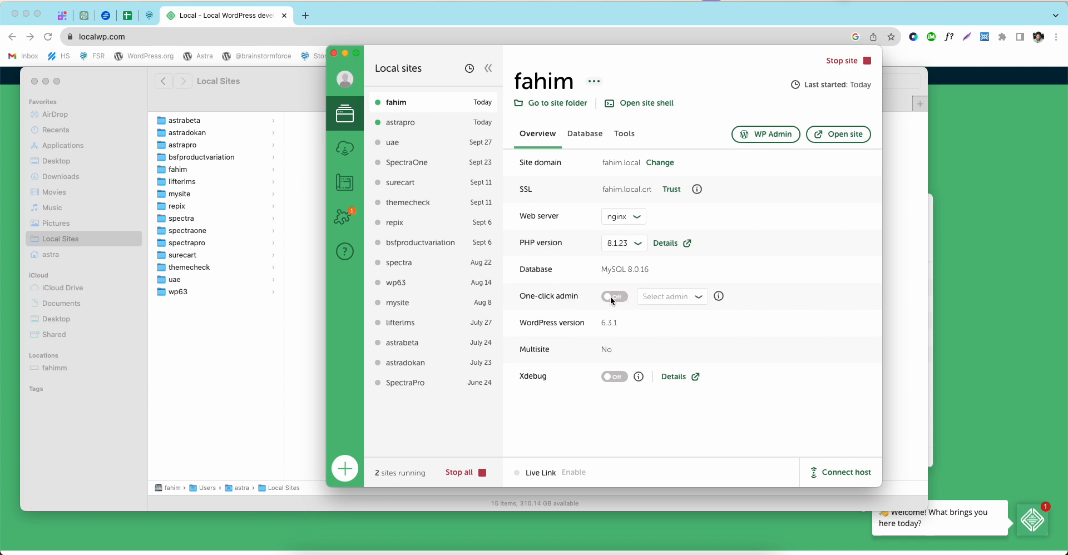
Step: Open fahim's WP Admin, dismiss the Welcome panel, visit Updates, then view the Posts list
left_click(757, 139)
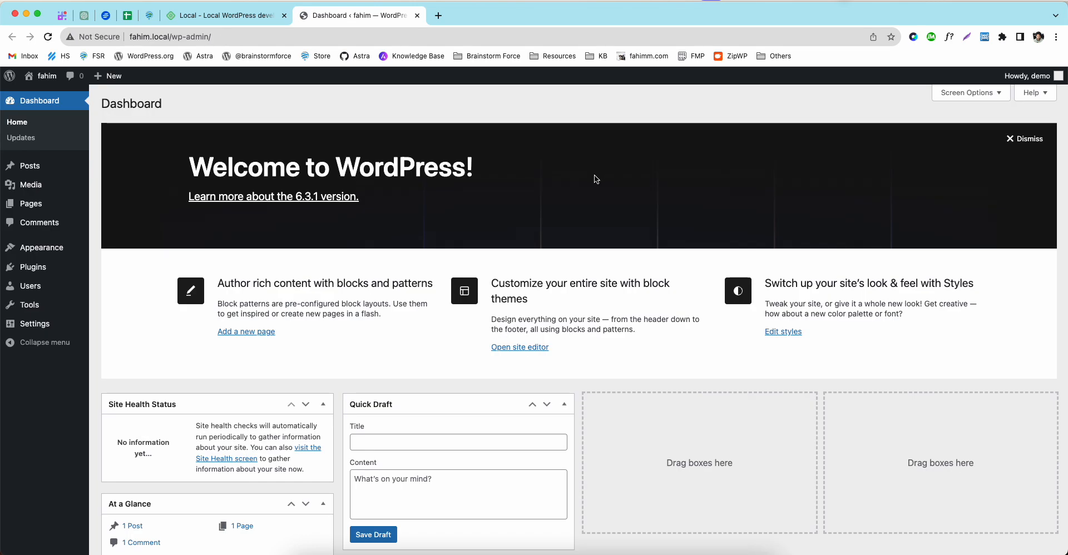
left_click(1014, 139)
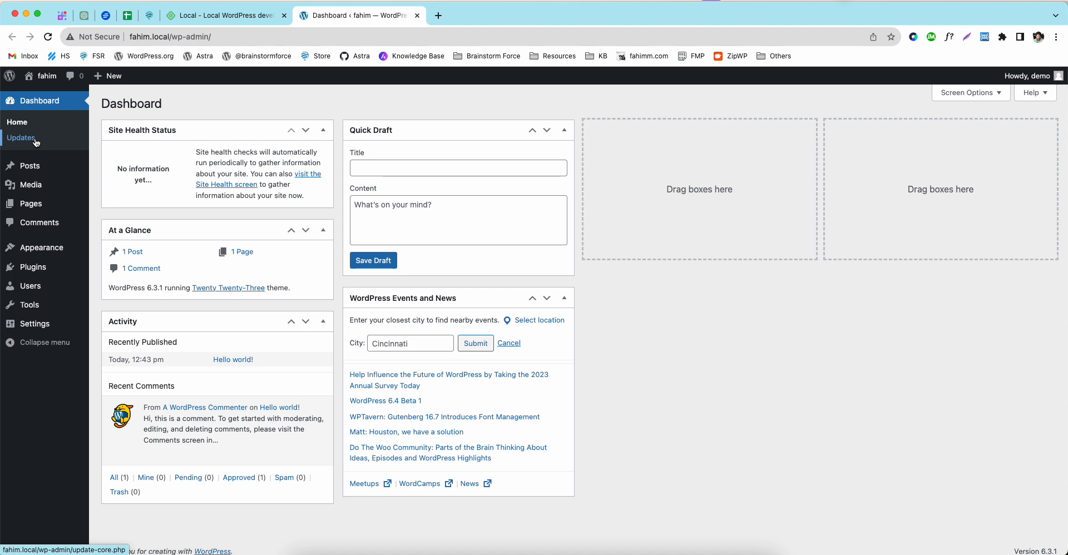
mouse_move(68, 264)
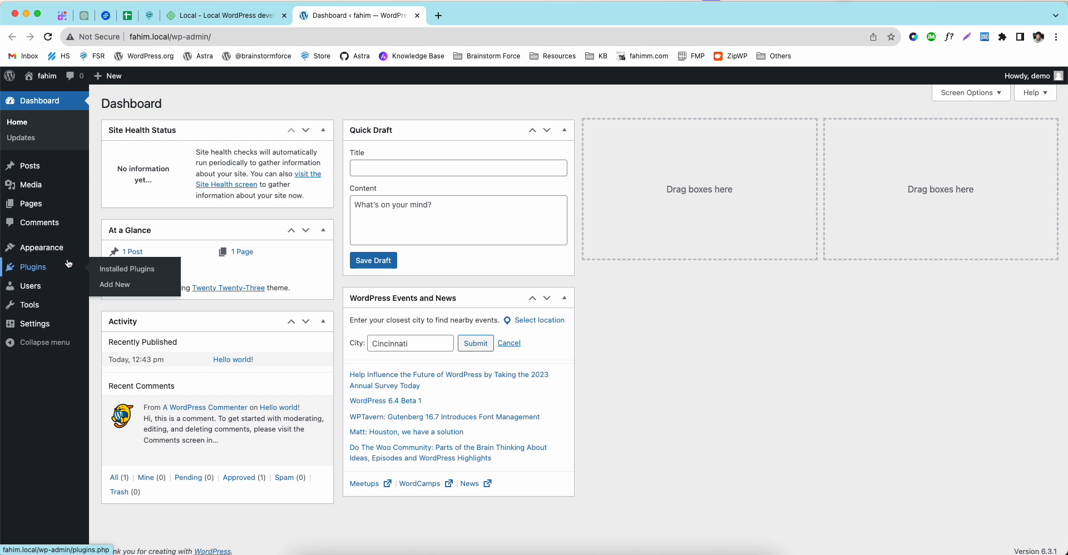
left_click(21, 137)
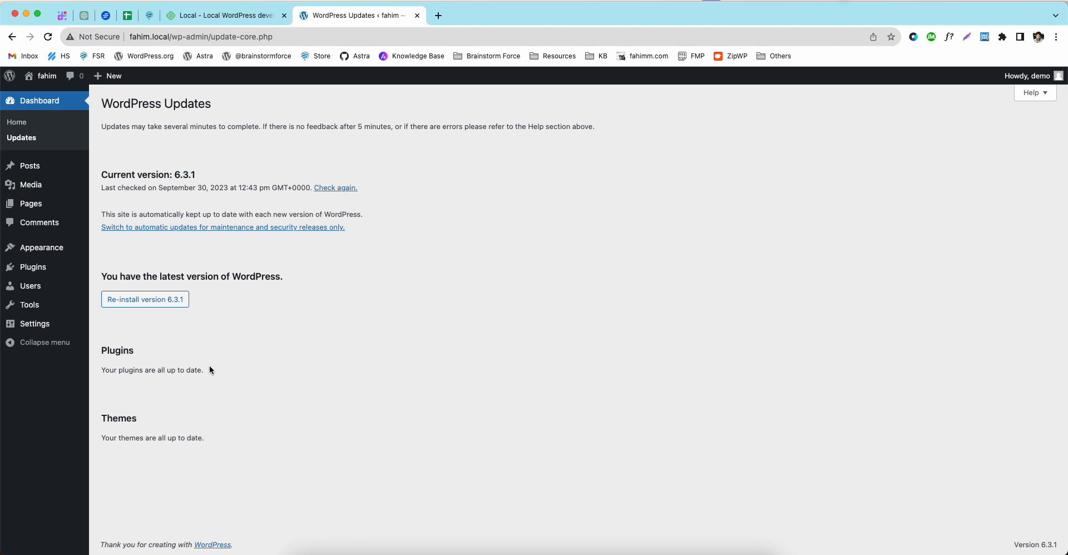
left_click(58, 165)
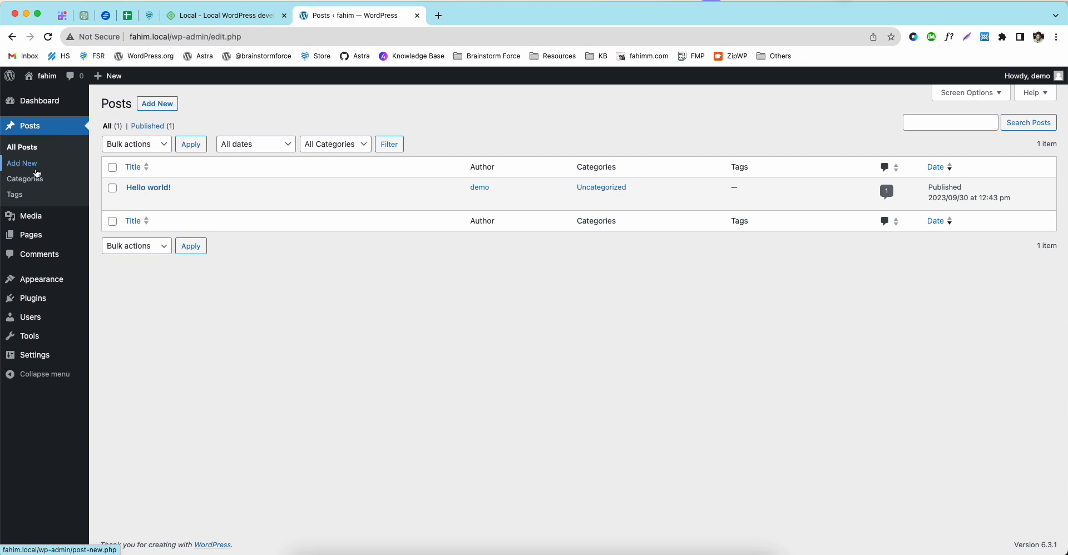
Step: Add categories Lifestyle, Code Snippet and Recipe, correcting the 'Recipie' typo
left_click(31, 183)
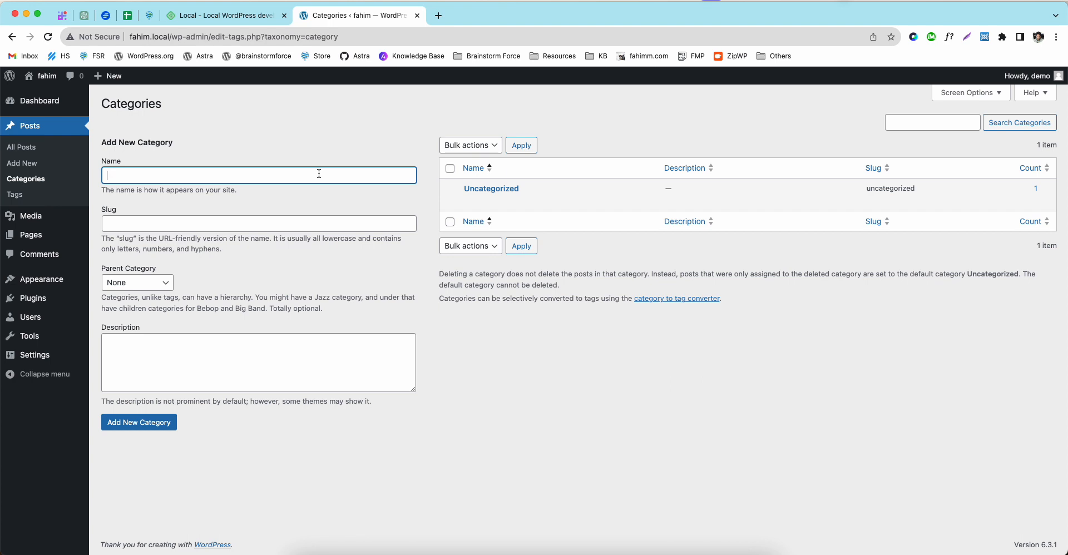
type("Lifestyle")
key("Return")
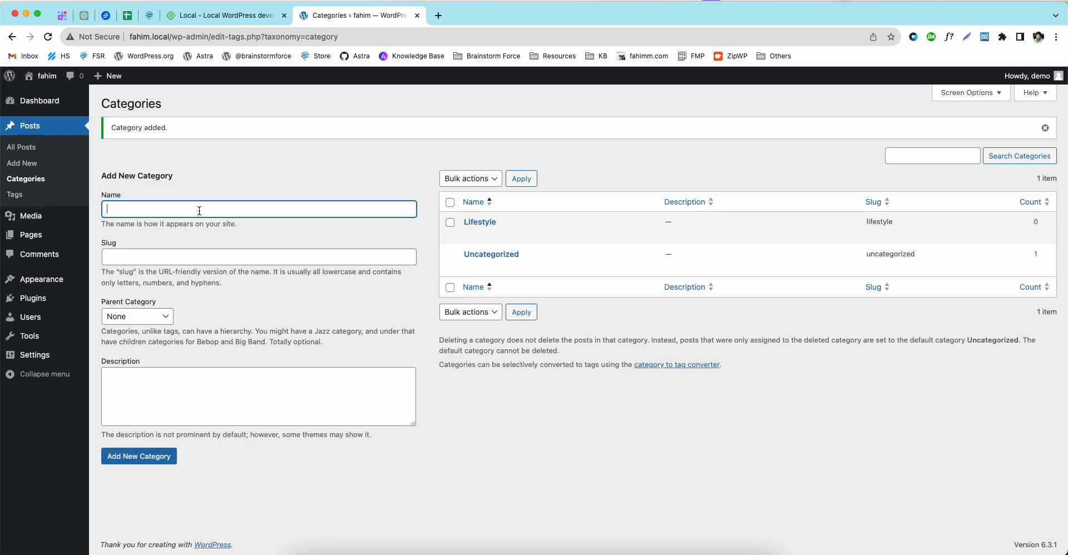
type("Code Snippet")
key("Return")
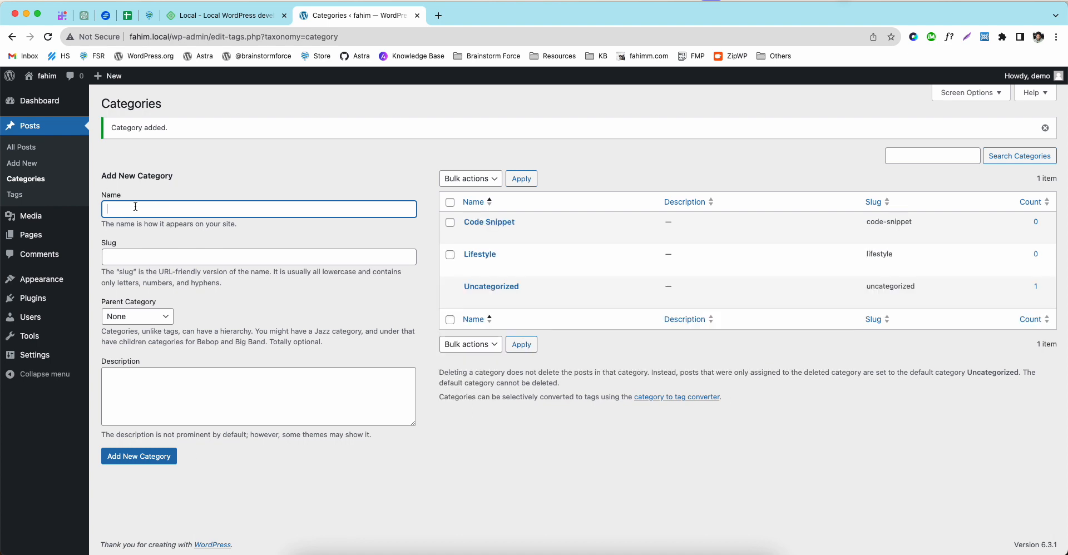
type("Recipie")
right_click(119, 210)
left_click(177, 217)
key("Return")
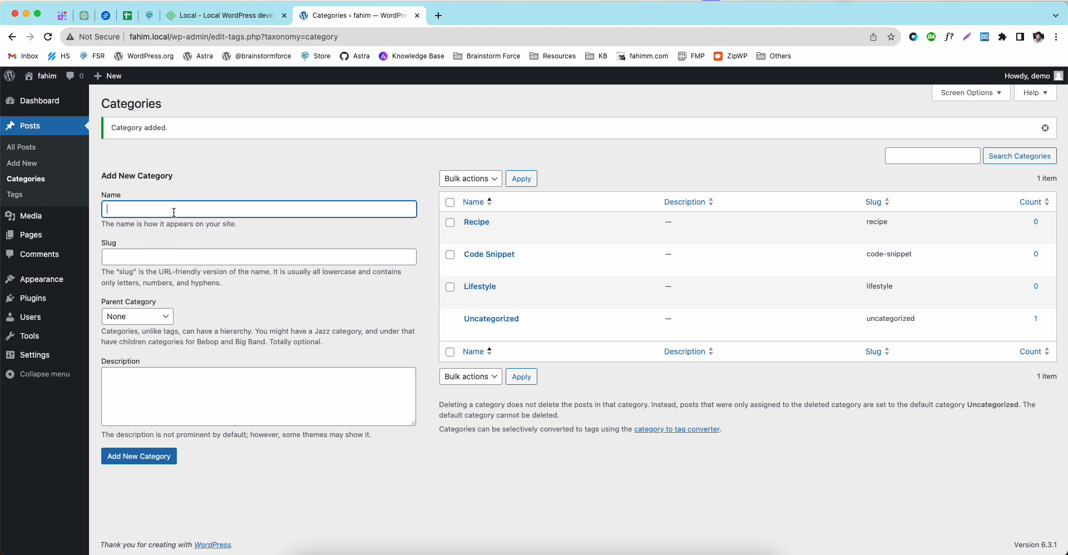
Step: Add categories Living, Sports and Travel, then visit the Tags page and open a new tab
type("Living")
key("Return")
type("Sports")
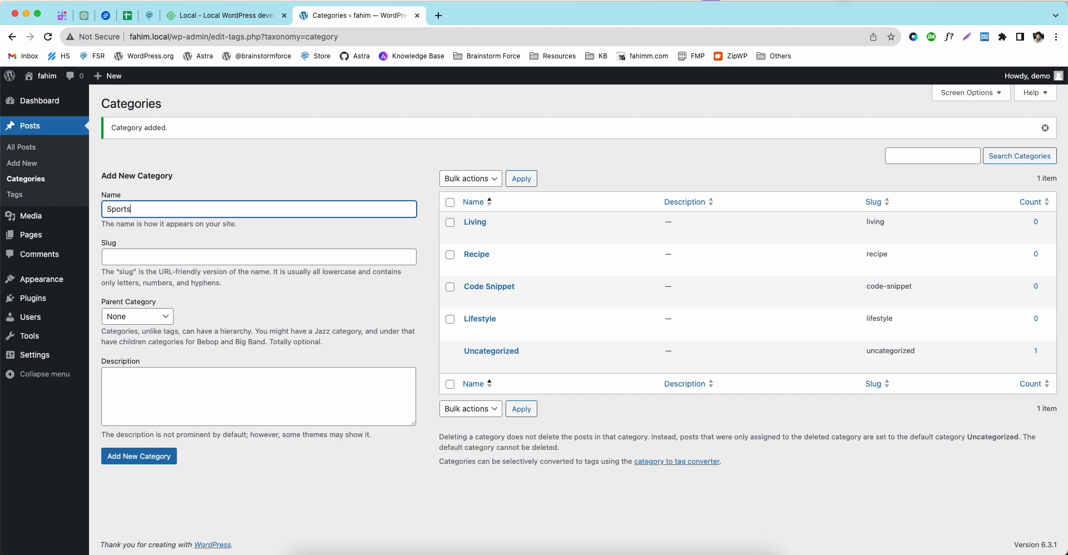
key("Return")
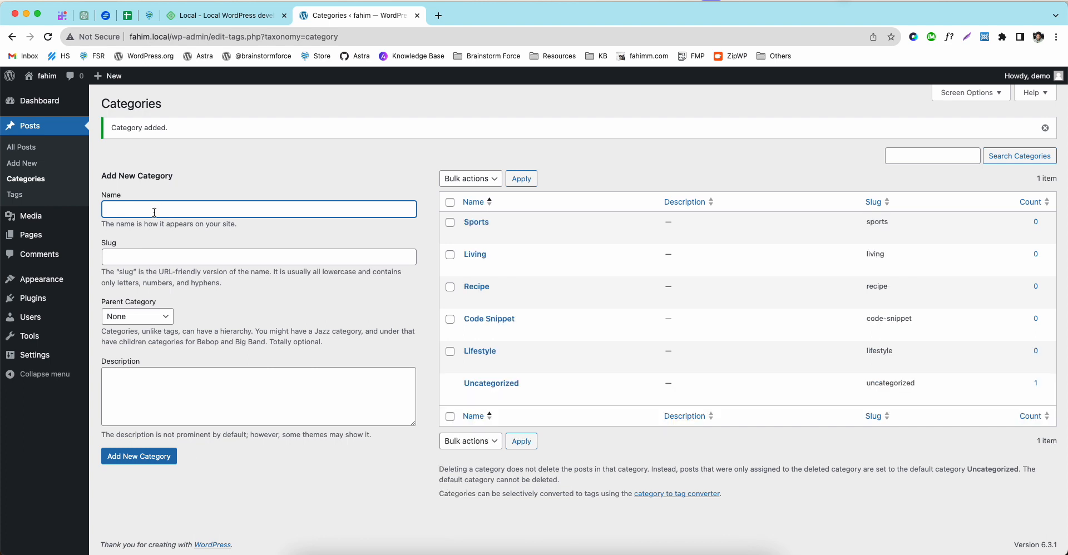
type("Travel")
key("Return")
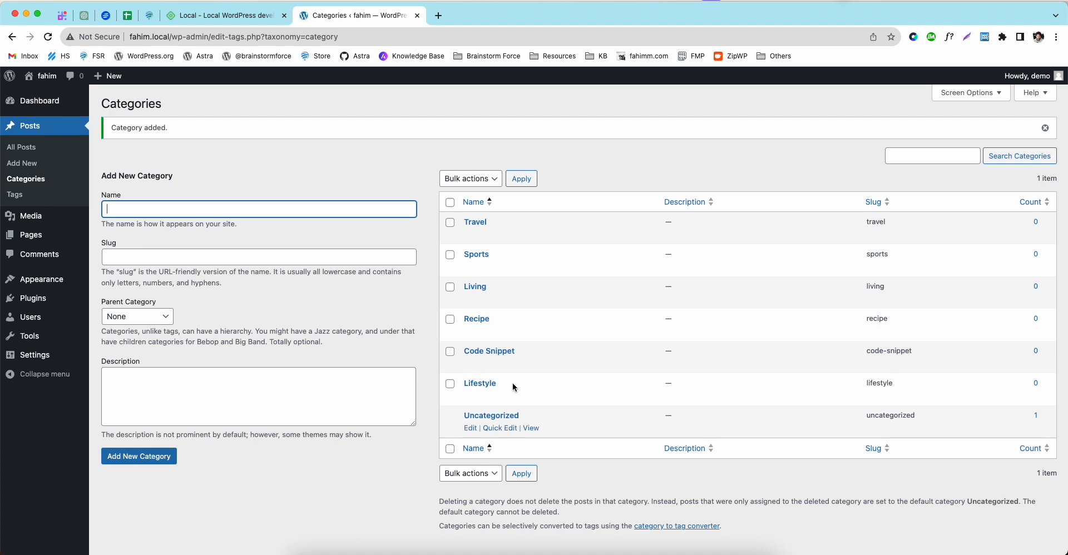
left_click(20, 195)
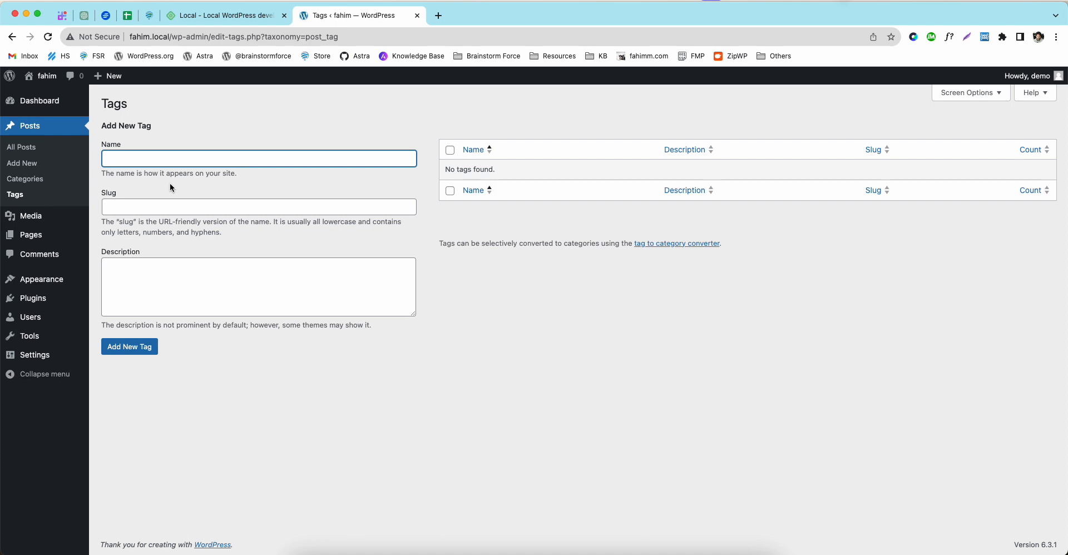
left_click(439, 16)
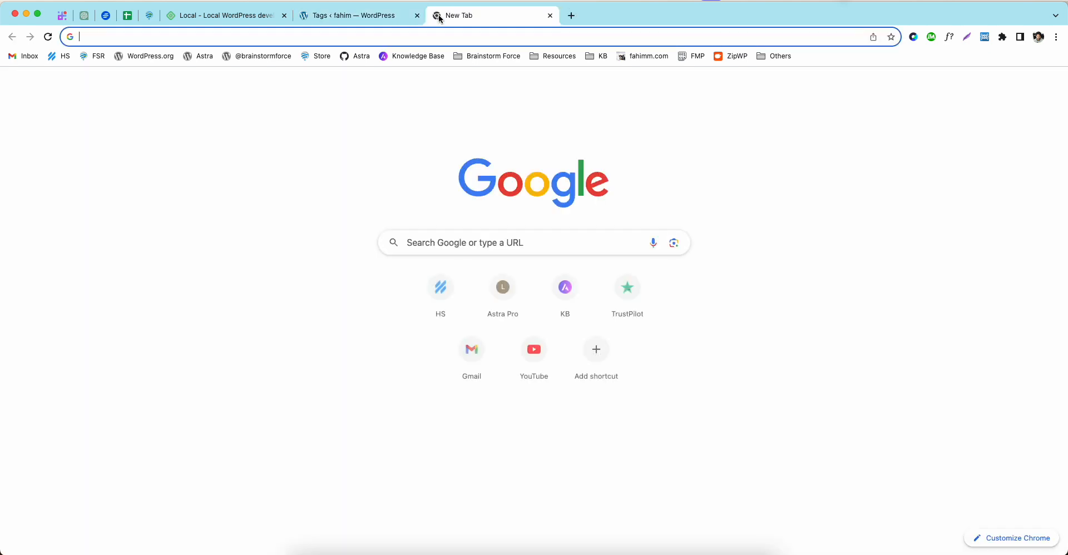
Step: Search Google for 'what is WordPress tags?' and return to the fahim Tags tab
type("what is wor")
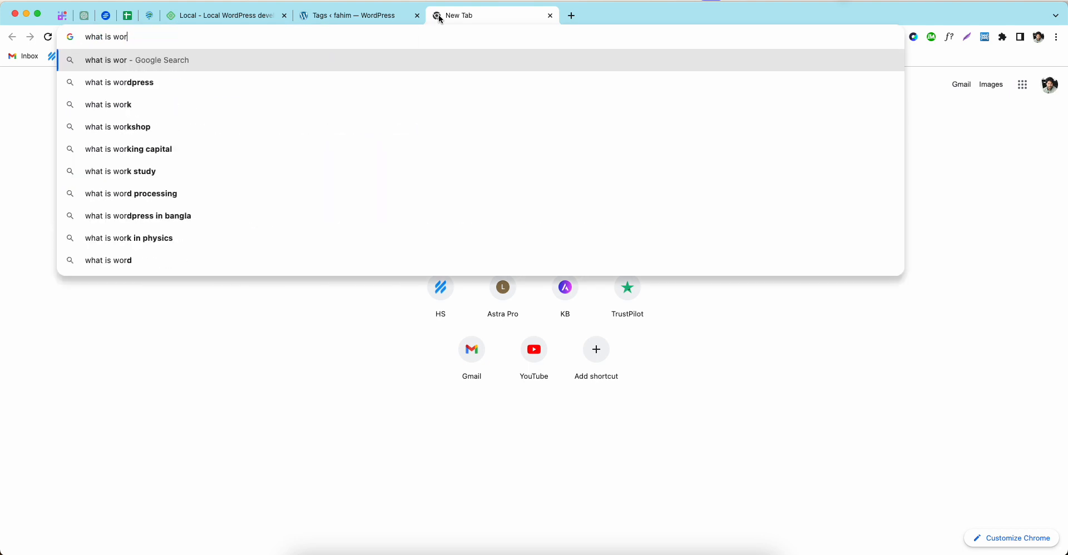
key("BackSpace")
key("BackSpace")
key("BackSpace")
type("WordPress tags?")
key("Return")
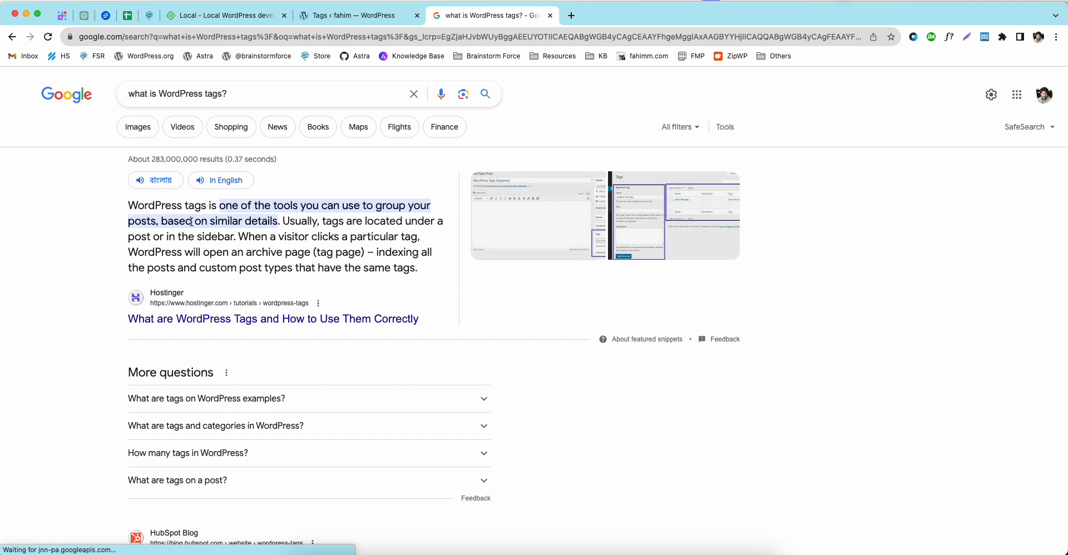
left_click(349, 21)
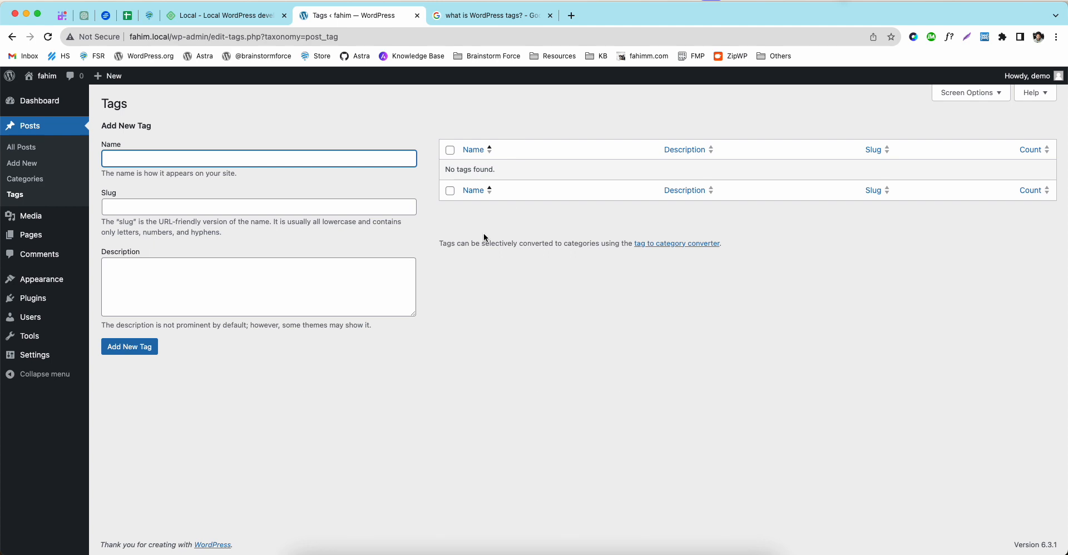
Step: Open the empty Media Library, then search Google for 'WordPress Supported Media Files'
left_click(42, 216)
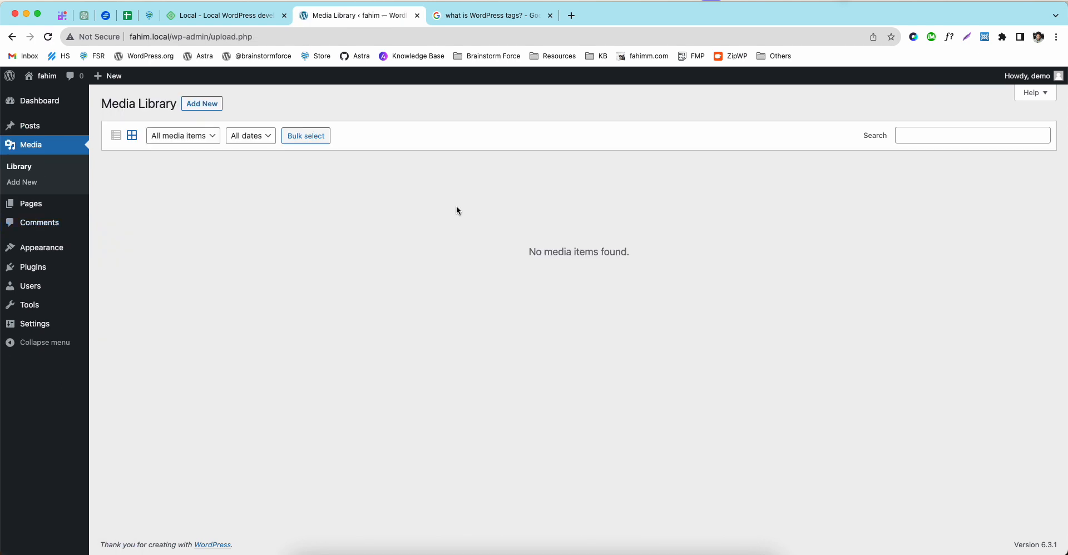
left_click(510, 11)
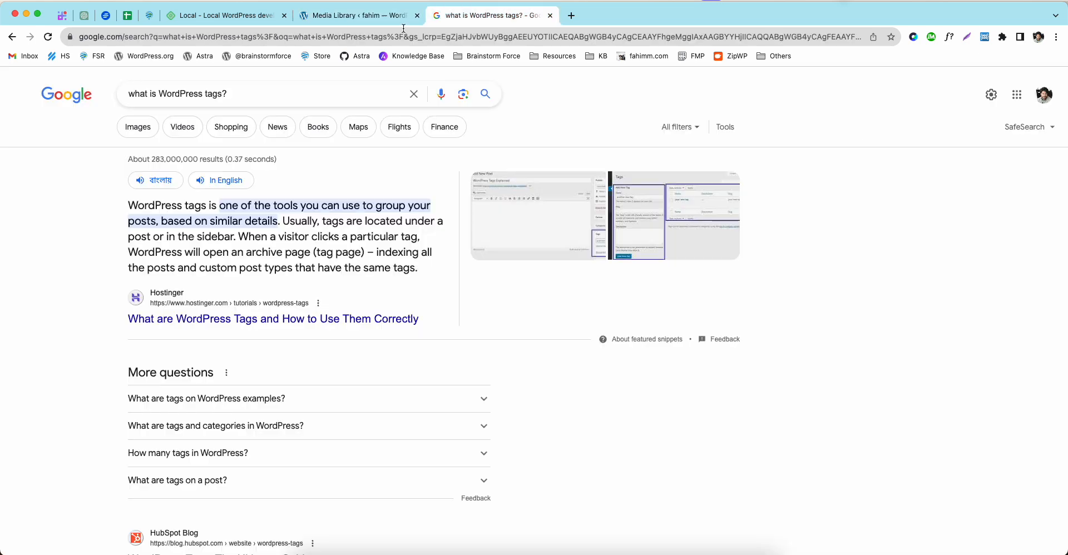
left_click_drag(232, 95, 119, 97)
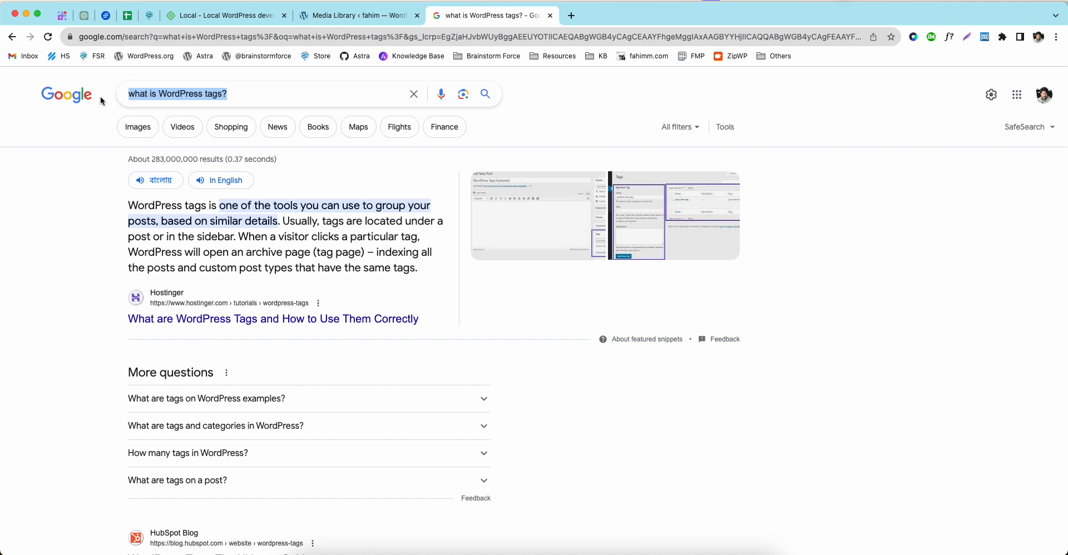
type("WordPr")
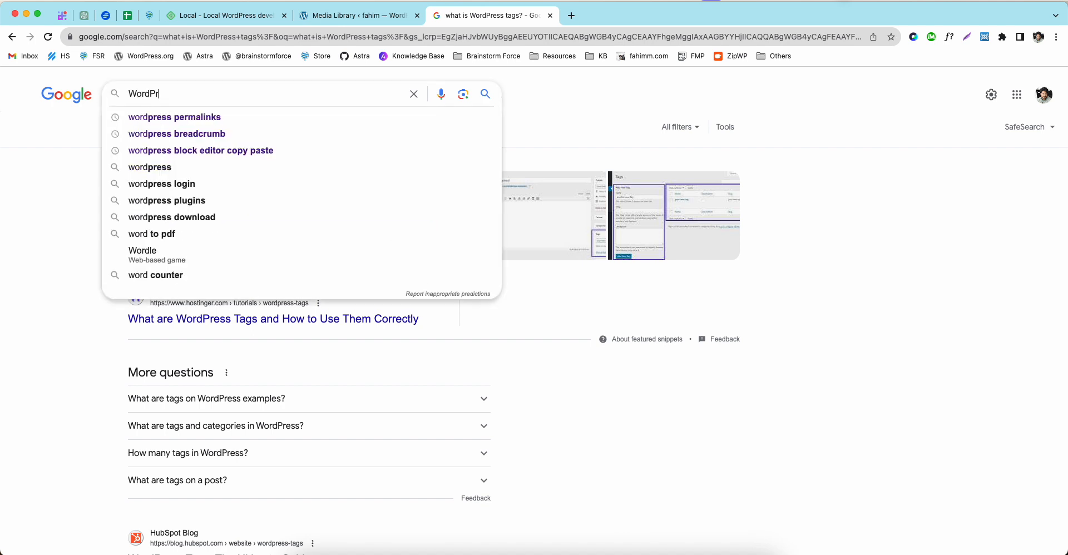
type("ess Support")
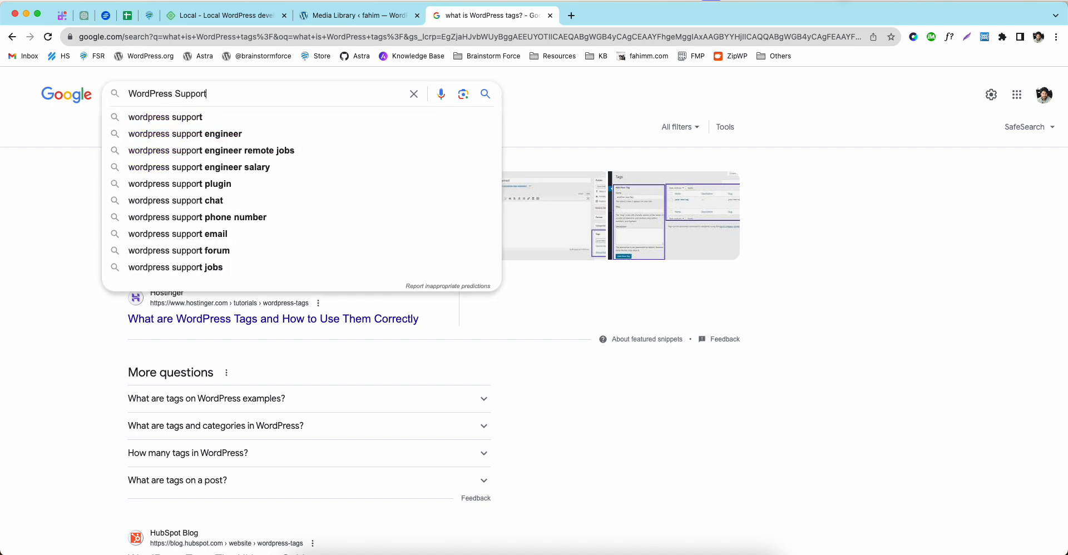
type("ed Media Fi")
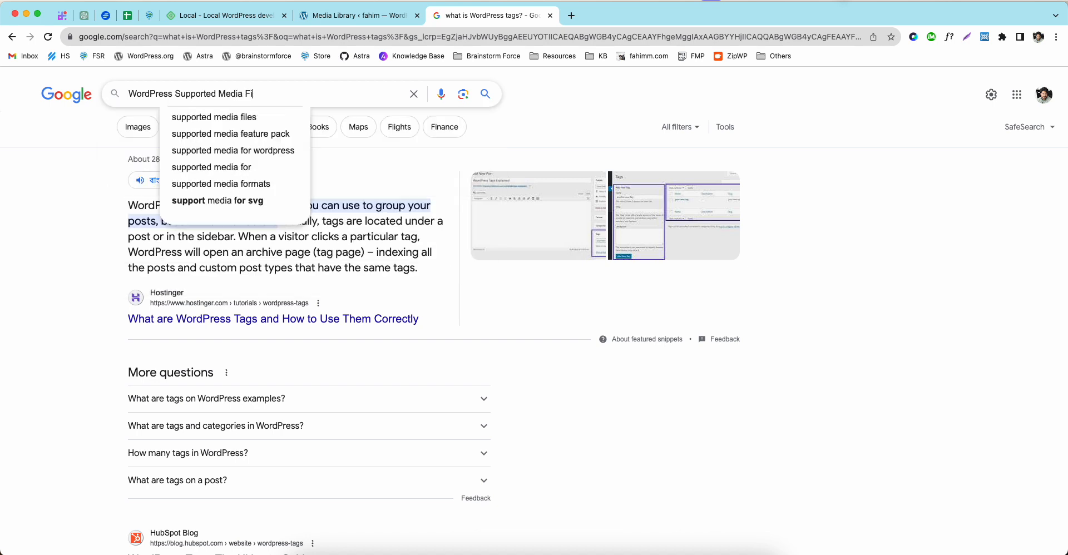
type("les")
key("Return")
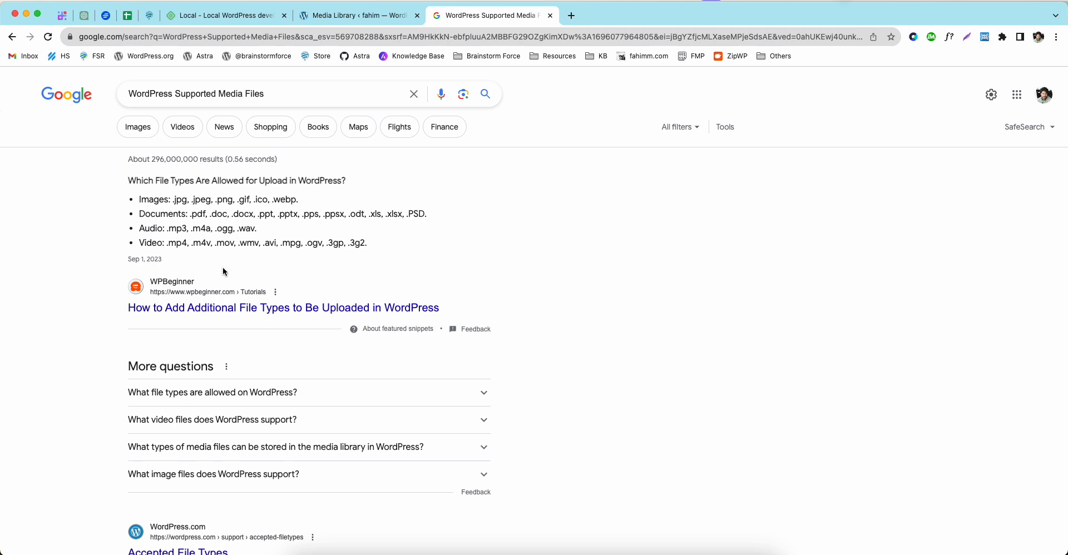
Step: Review the list of allowed file types and return to the empty Media Library
left_click_drag(384, 244, 142, 198)
left_click(181, 235)
left_click(341, 16)
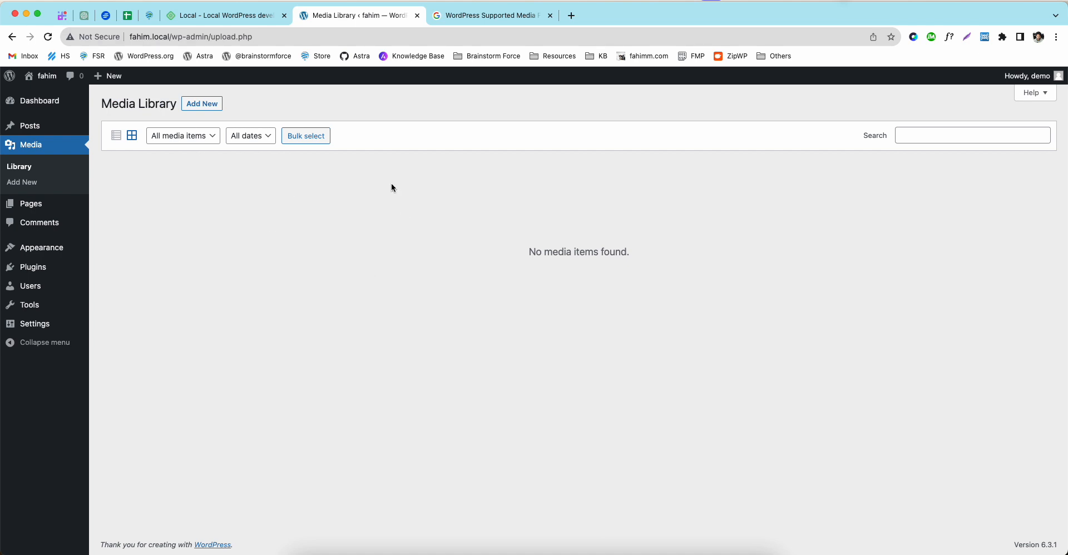
left_click(458, 13)
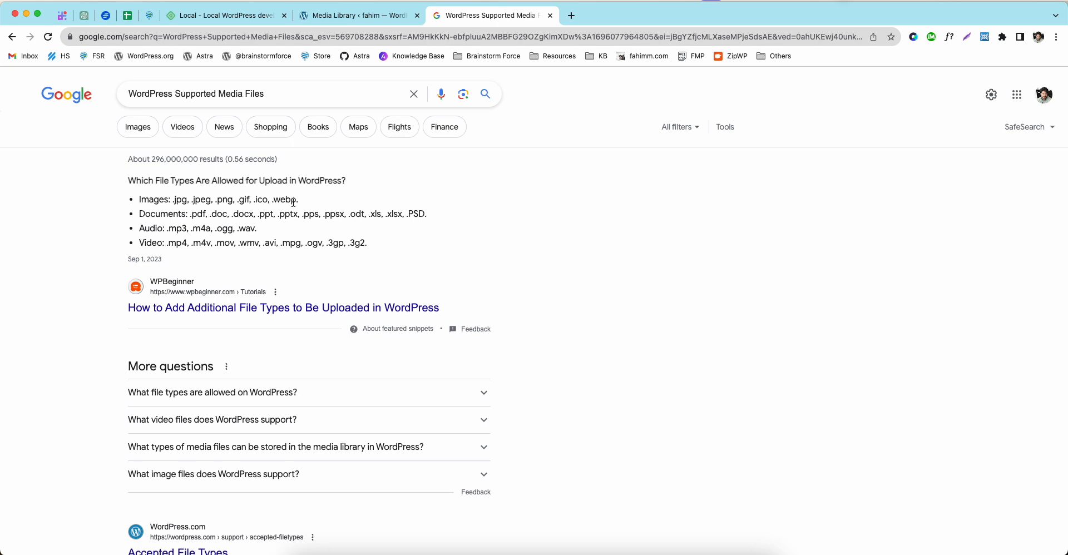
left_click(373, 24)
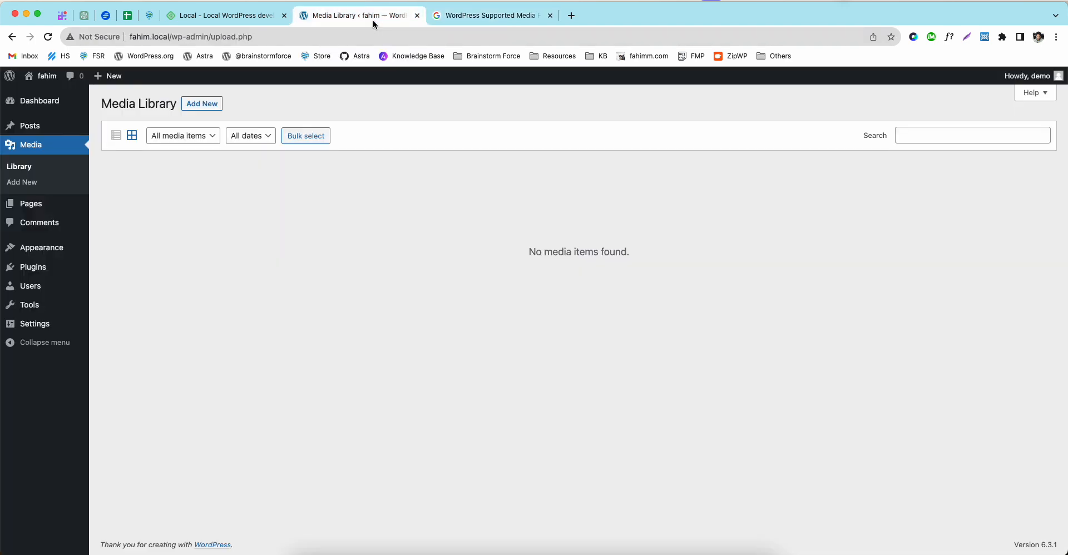
Step: Visit the Pages list, then open Comments showing the approved sample comment on Hello world!
left_click(40, 211)
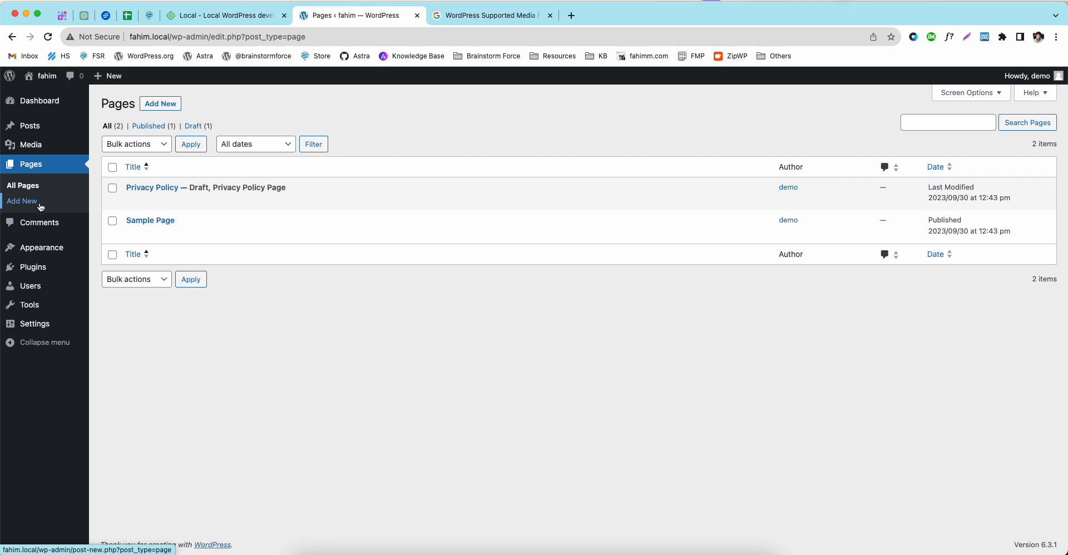
left_click(46, 227)
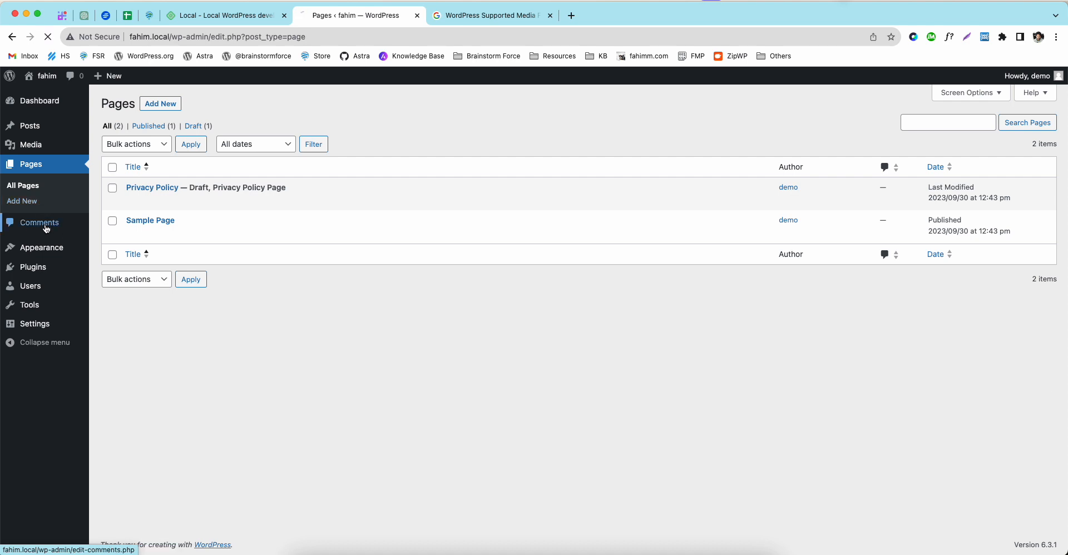
mouse_move(338, 202)
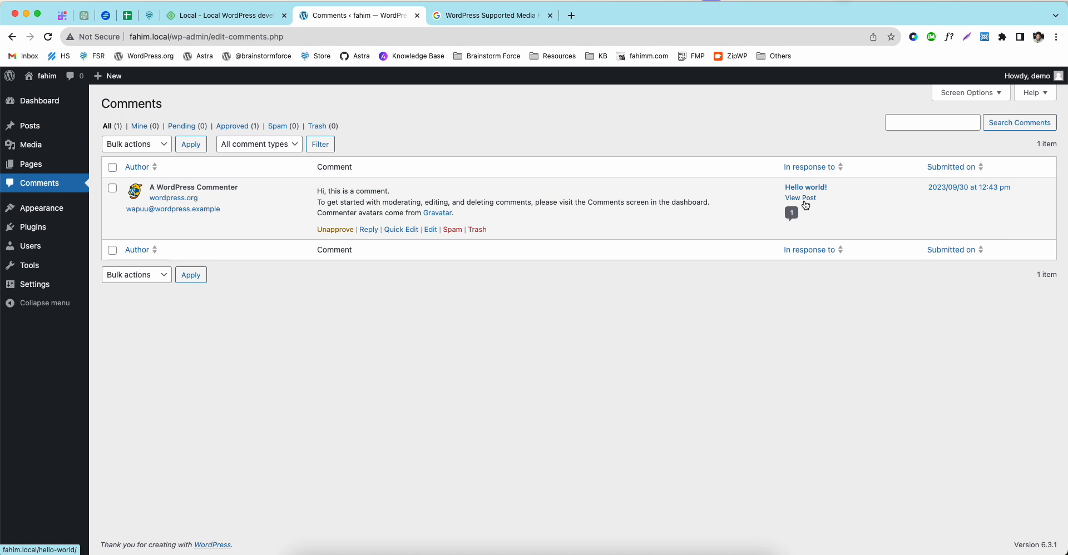
Step: View the Hello world! post with its sample comment in a new tab, then return to Comments
left_click(801, 198, "super")
left_click(484, 15)
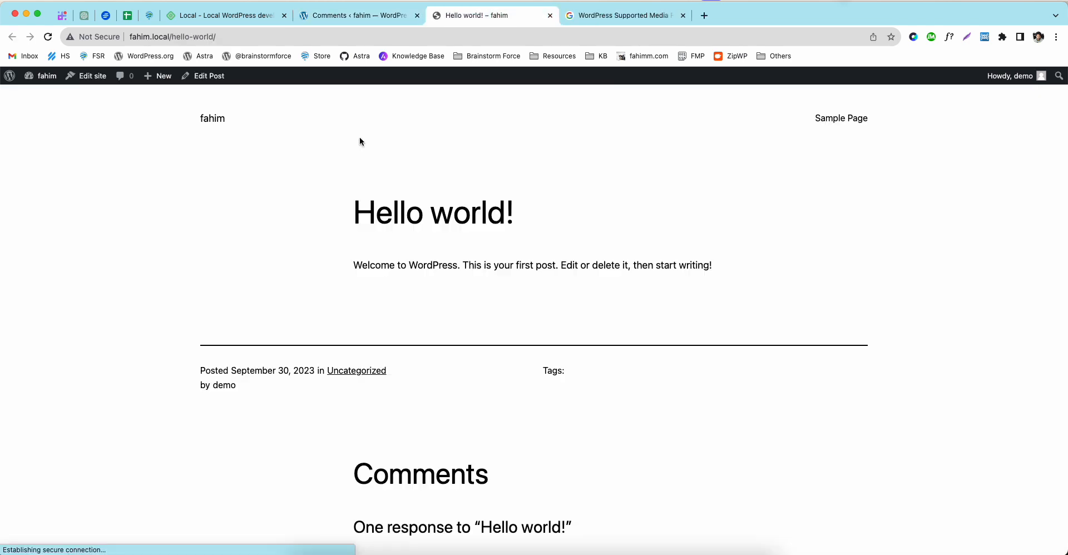
scroll(277, 293, "down", 5)
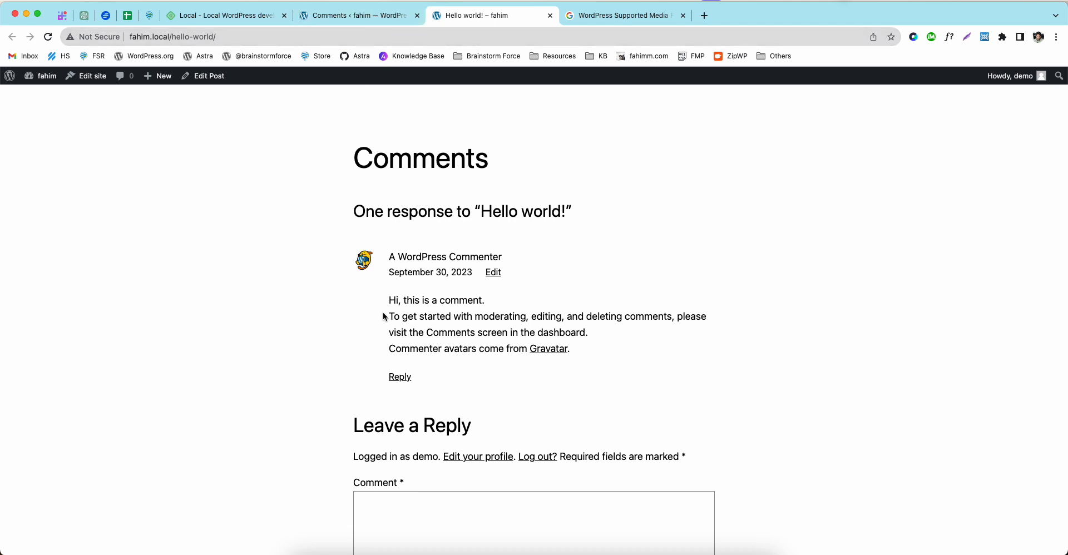
scroll(384, 317, "up", 6)
scroll(389, 300, "down", 7)
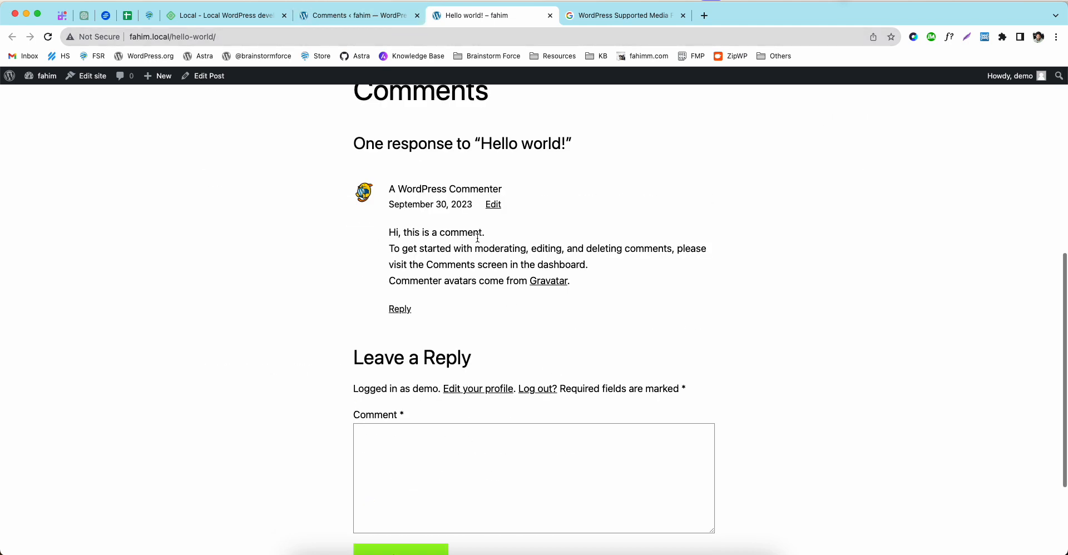
left_click(342, 20)
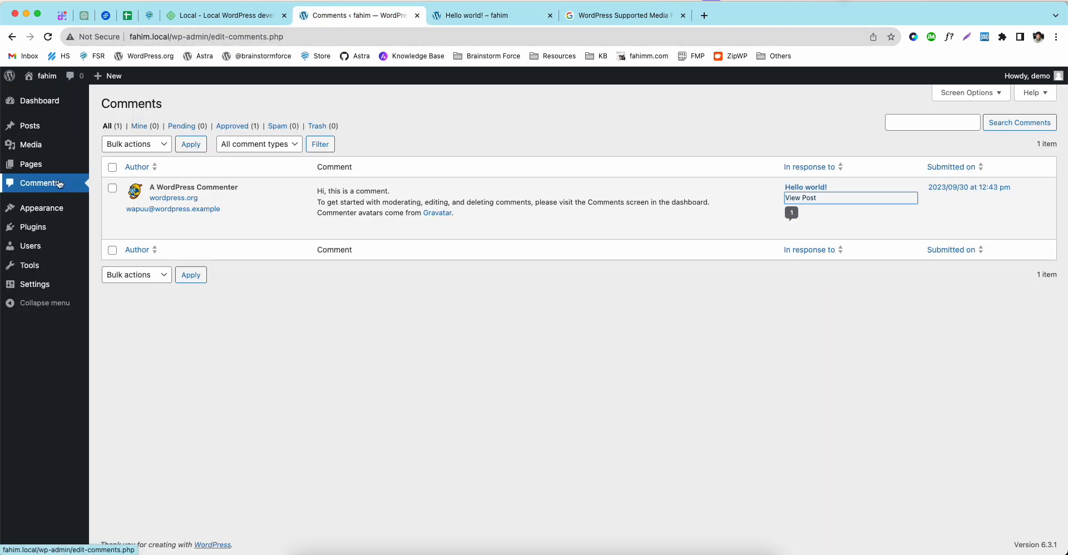
mouse_move(308, 228)
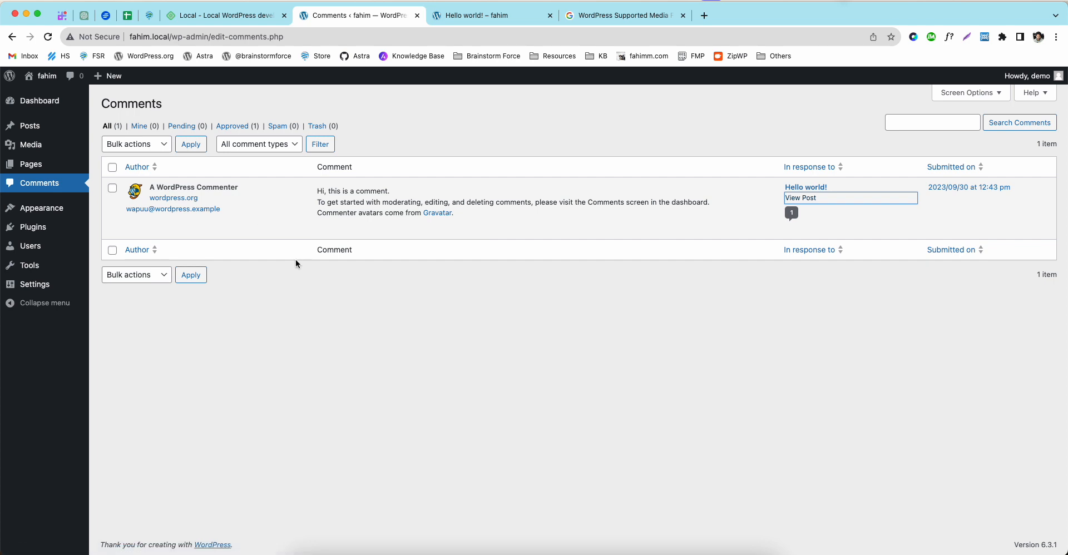
Step: Go to Appearance > Themes and browse popular themes on the Add Themes page
mouse_move(58, 212)
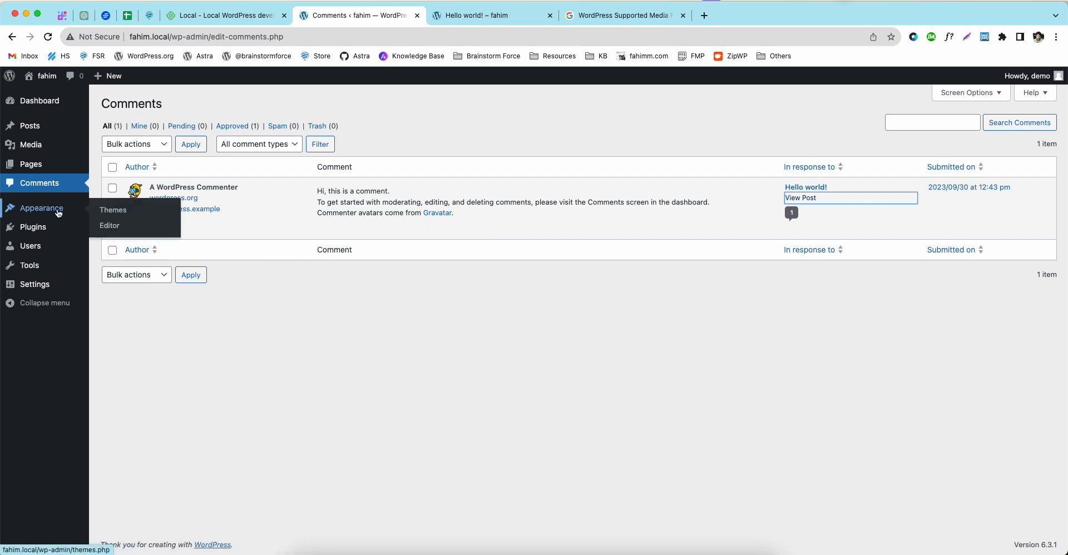
left_click(58, 212)
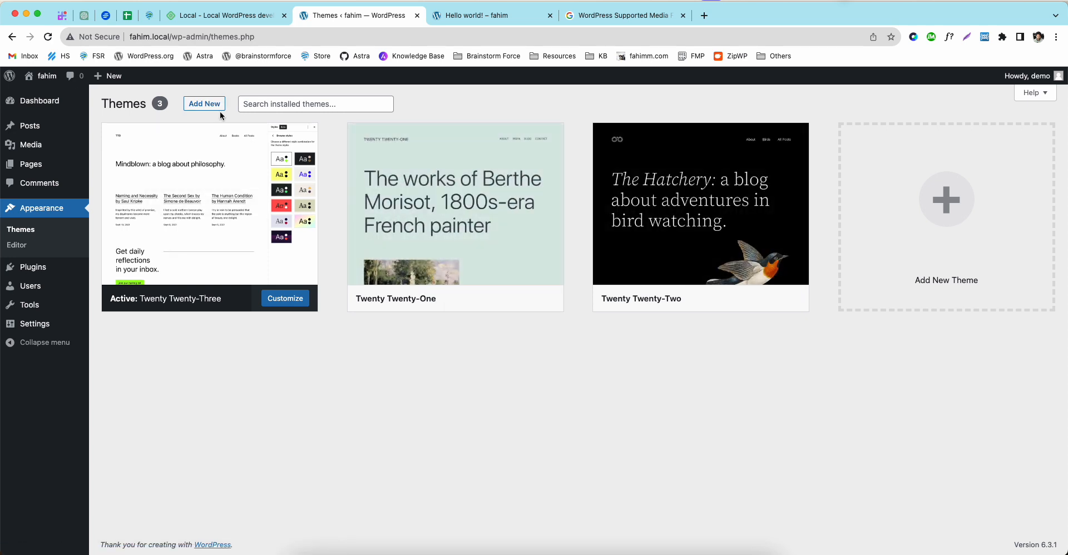
left_click(205, 106)
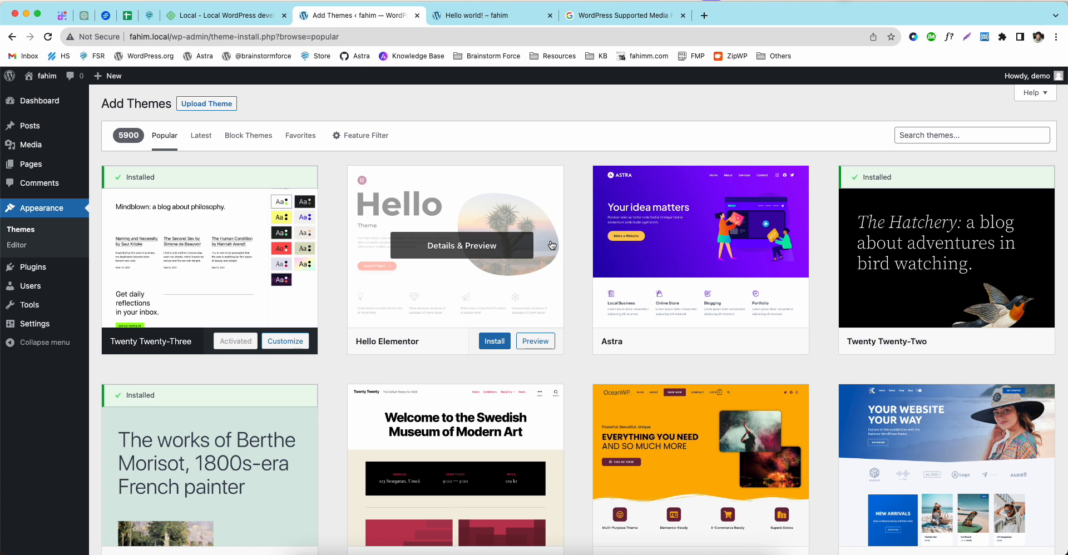
Step: Install the Astra theme from the popular themes list and activate it
scroll(552, 245, "down", 15)
scroll(550, 244, "down", 7)
scroll(551, 244, "up", 20)
left_click(740, 341)
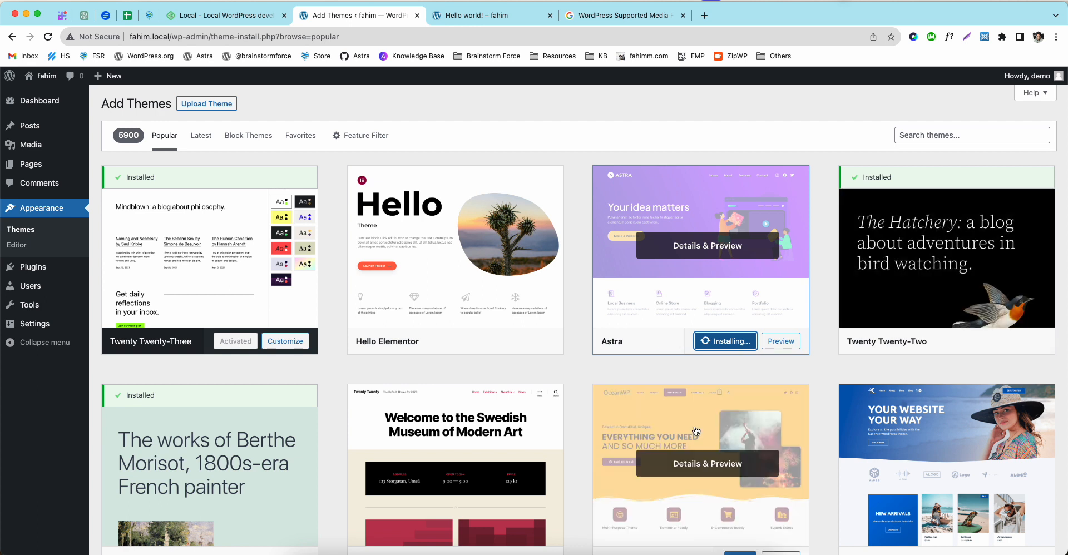
scroll(702, 477, "down", 1)
scroll(698, 423, "up", 1)
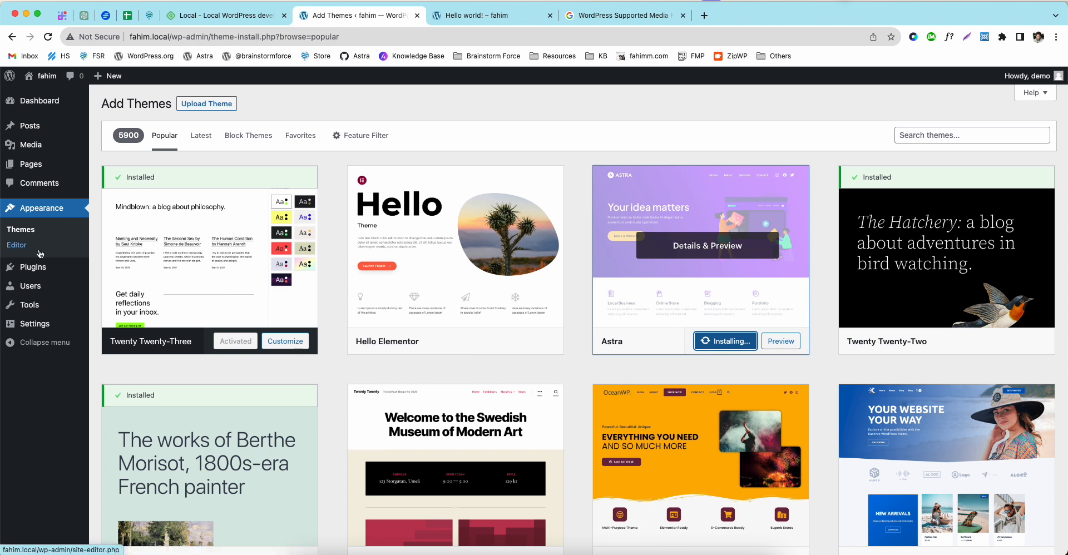
left_click(718, 345)
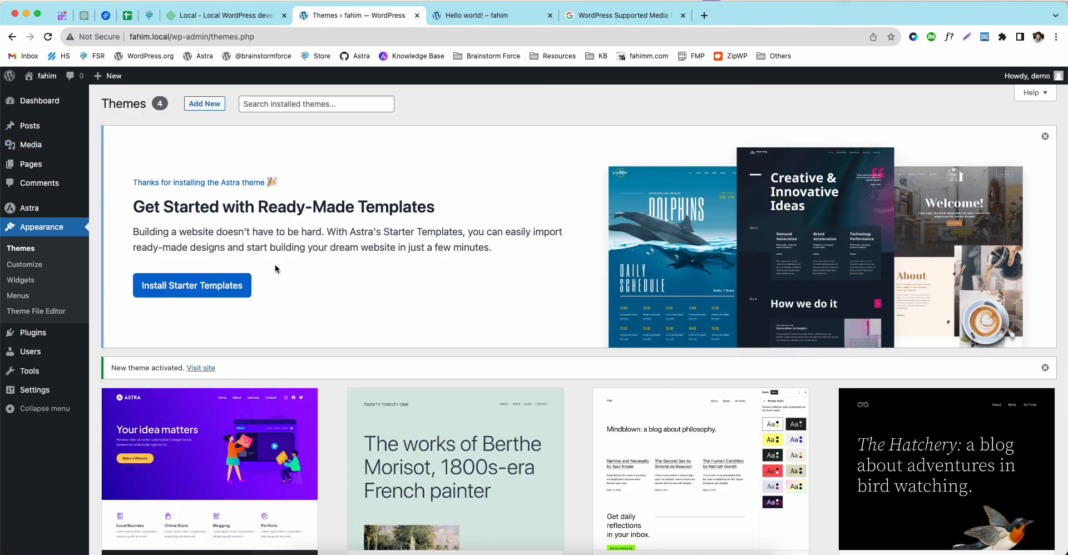
Step: Briefly activate Twenty Twenty-One, reactivate Astra, and open the Customizer in a new tab
scroll(272, 229, "down", 4)
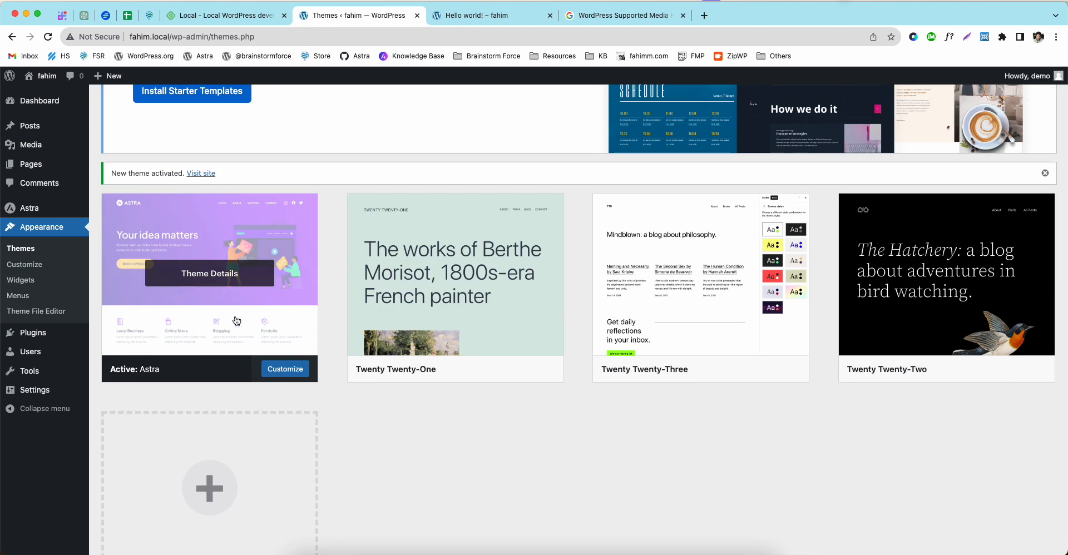
left_click(476, 370)
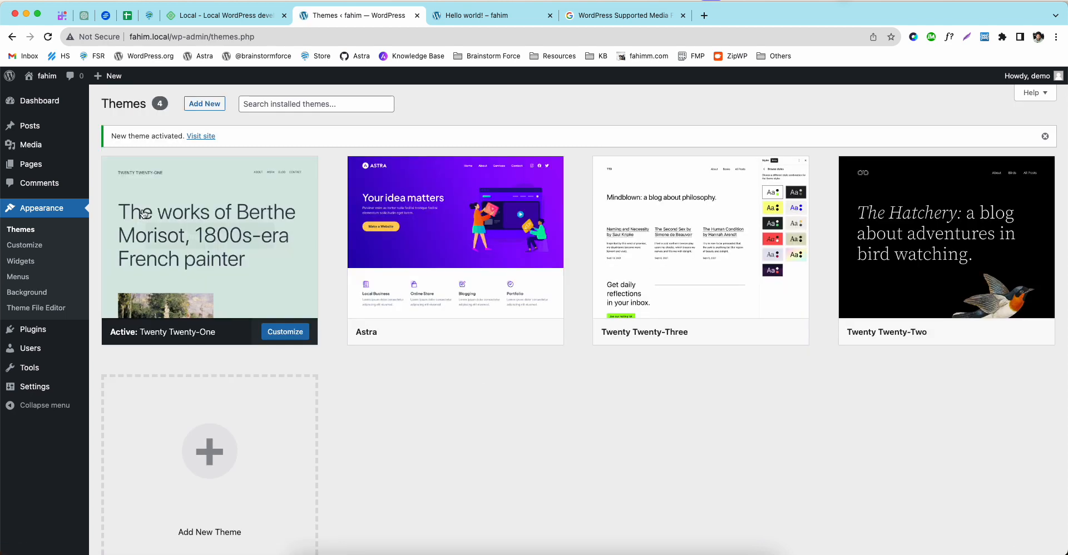
mouse_move(176, 256)
left_click(475, 331)
left_click(16, 265, "super")
left_click(563, 20)
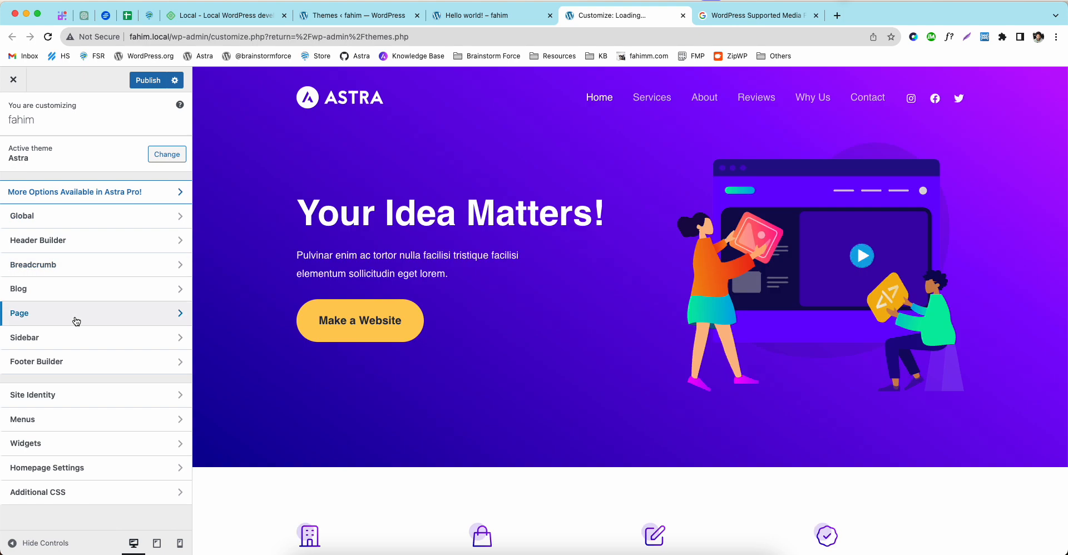
Step: Look through the Global, Header Builder, Breadcrumb and Blog Customizer panels
left_click(60, 222)
left_click(22, 112)
left_click(49, 239)
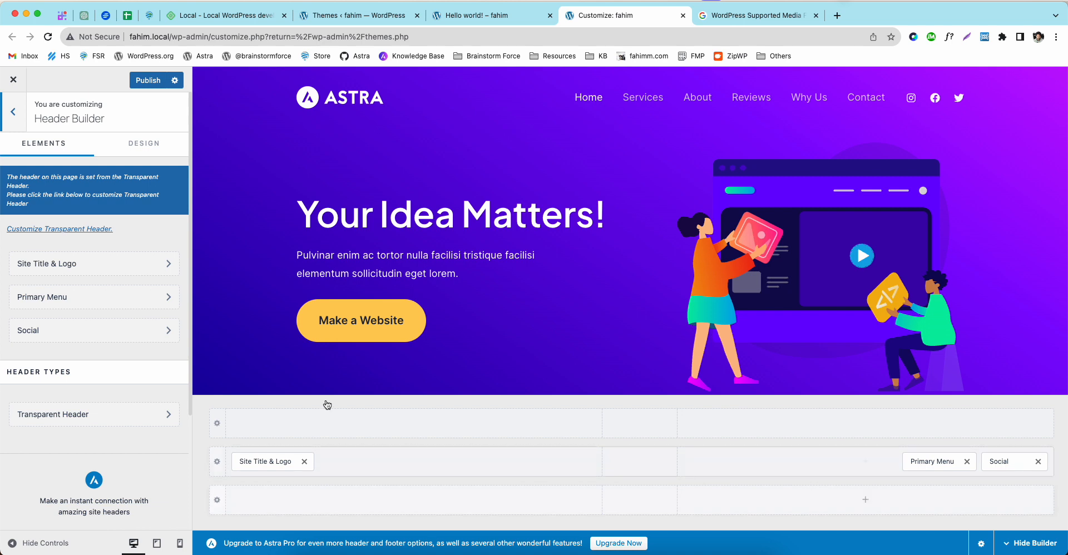
left_click(17, 109)
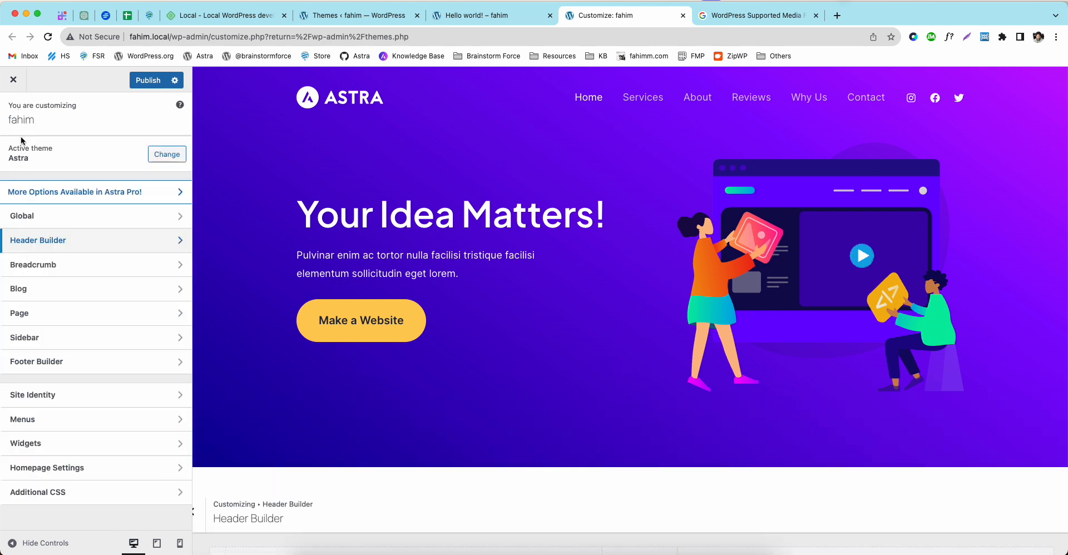
left_click(38, 264)
left_click(8, 146)
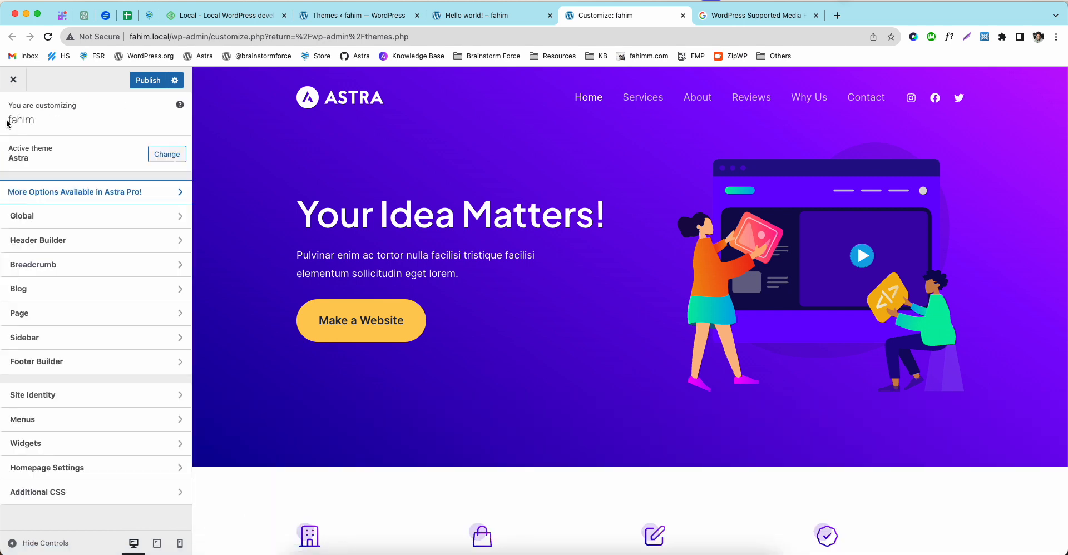
left_click(35, 288)
left_click(7, 146)
left_click(35, 288)
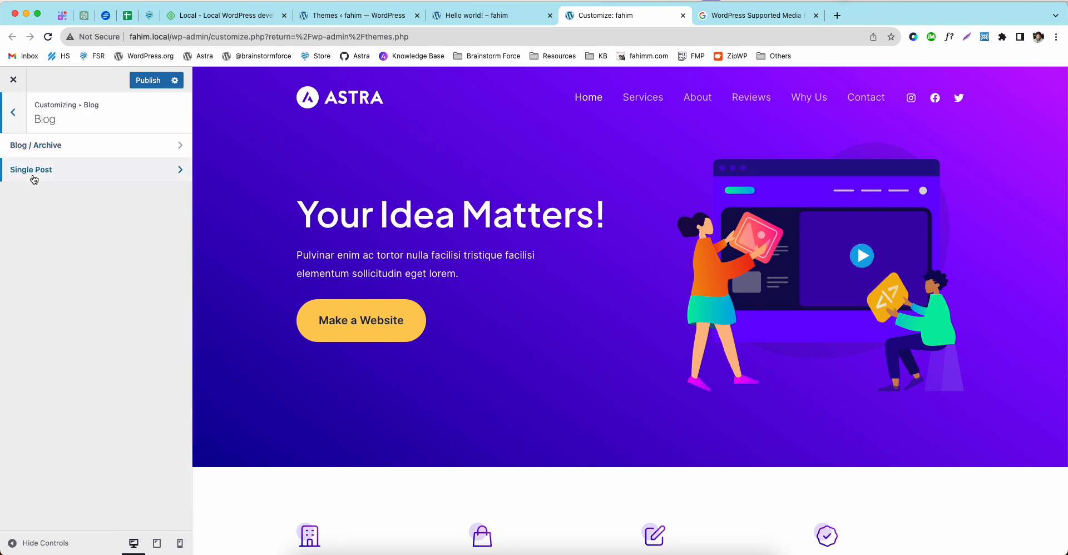
left_click(12, 125)
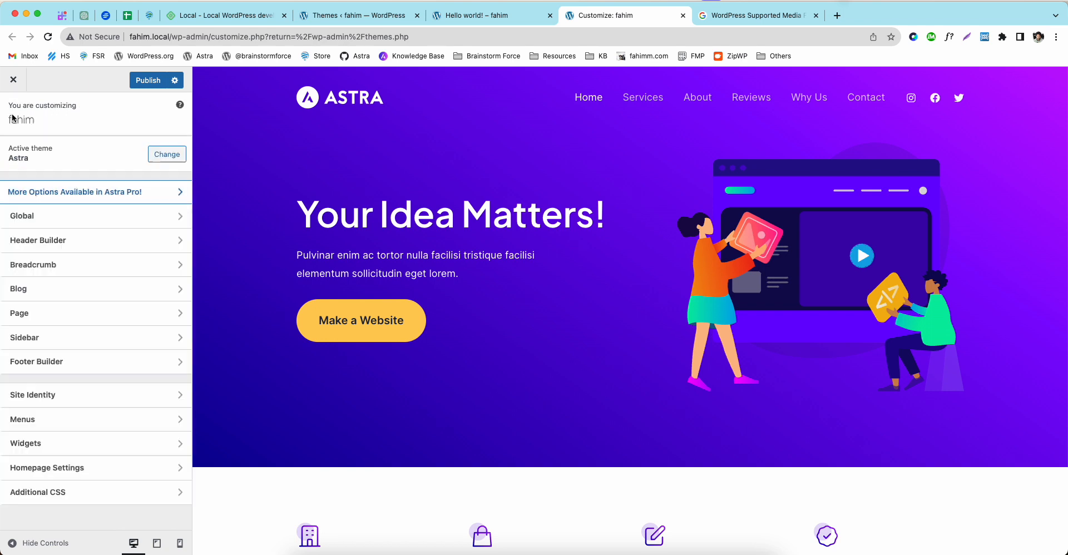
Step: Look through the Page, Sidebar and Footer Builder panels, then exit the Customizer without publishing
left_click(28, 312)
left_click(18, 133)
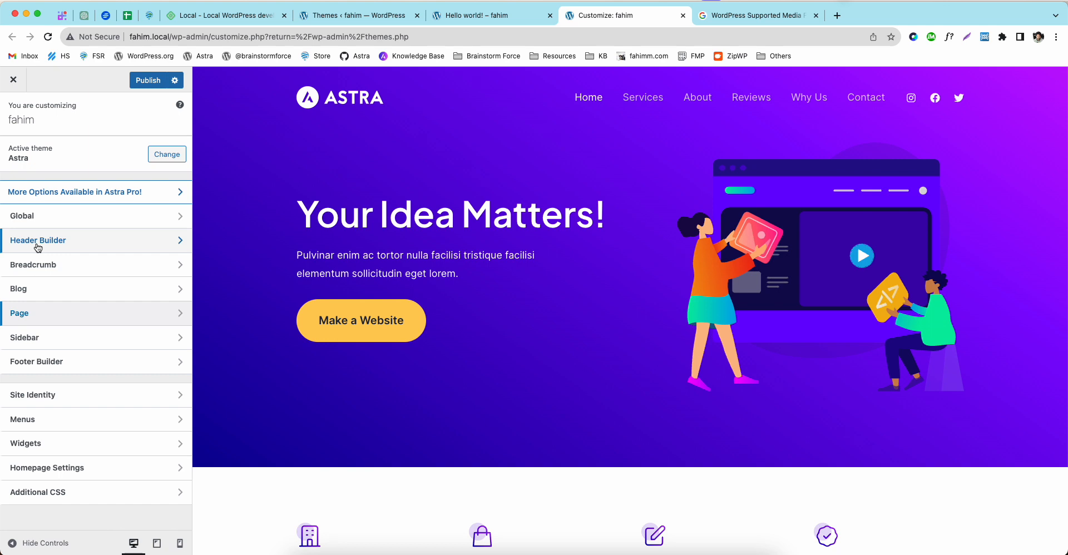
left_click(42, 337)
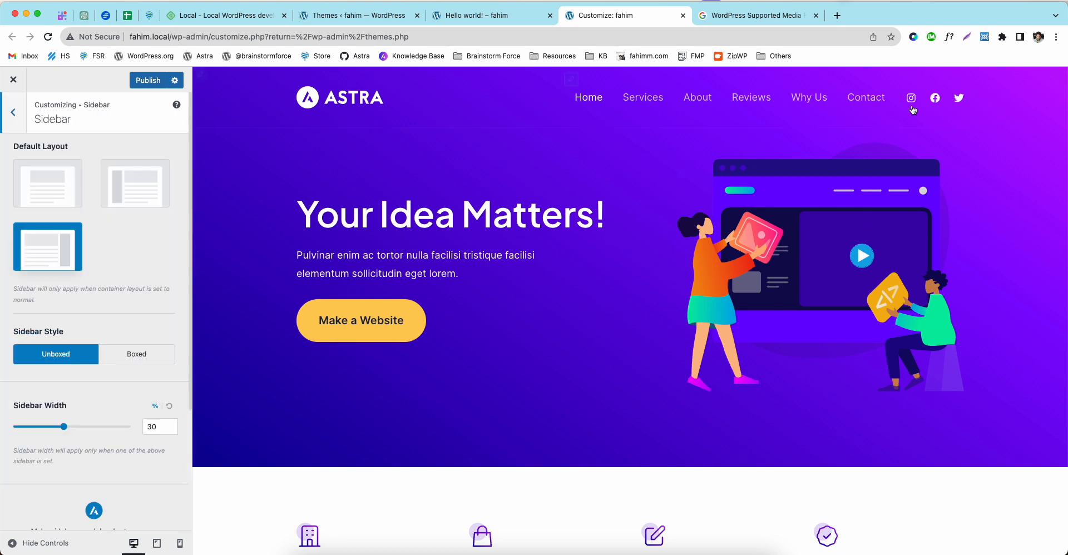
scroll(654, 345, "down", 10)
scroll(652, 335, "up", 10)
left_click(16, 117)
left_click(55, 362)
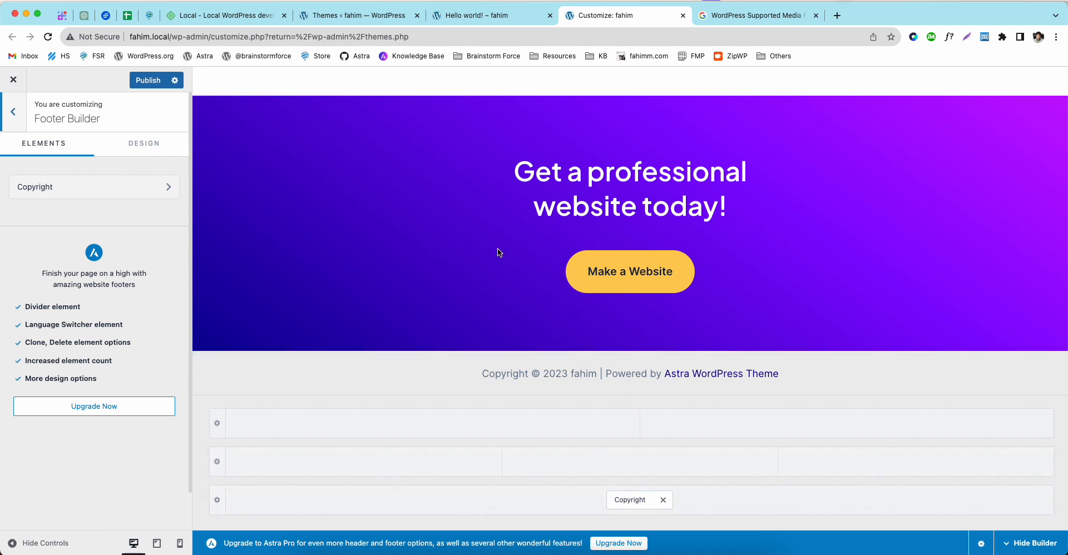
left_click(7, 128)
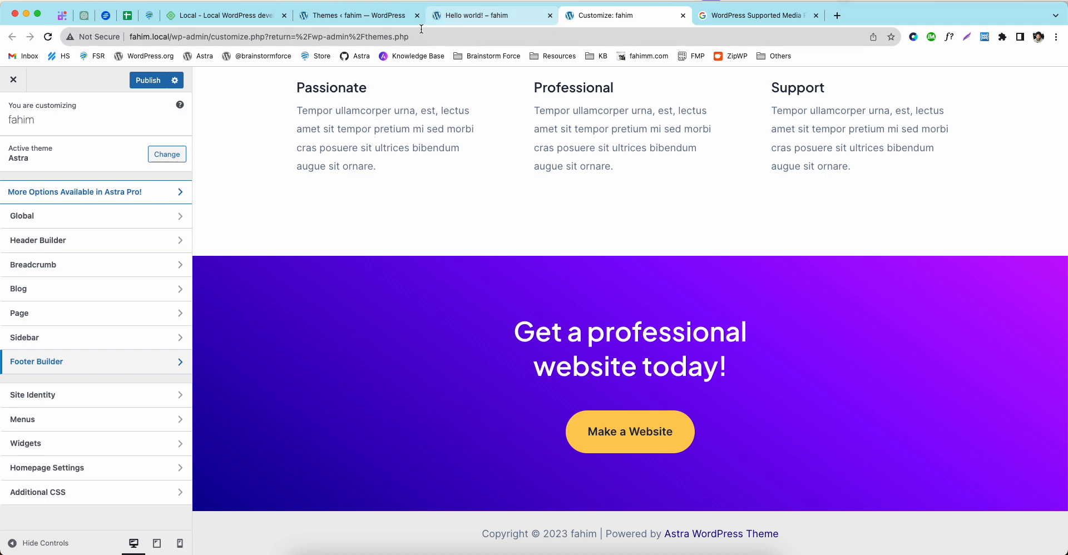
left_click(14, 80)
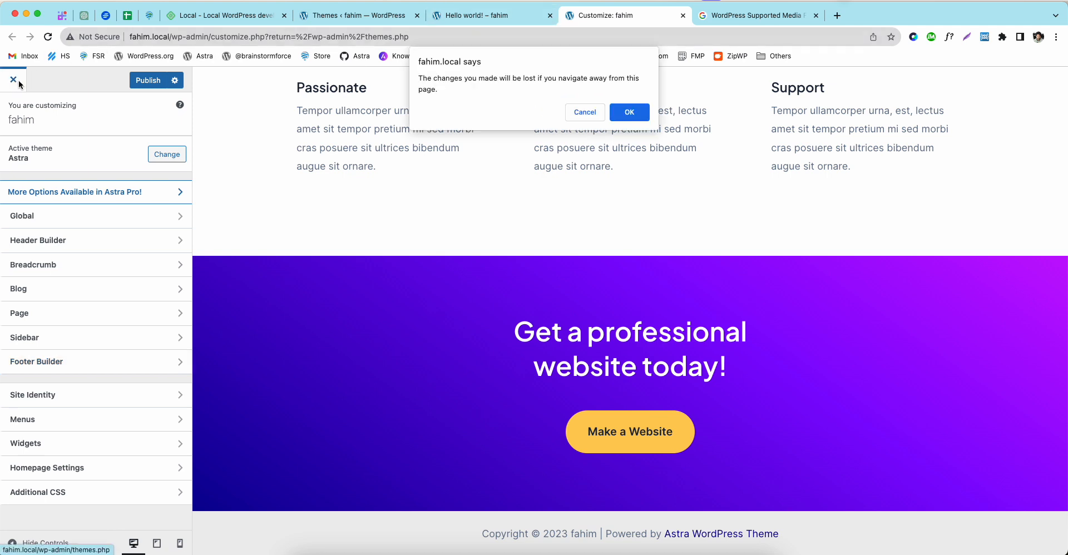
left_click(620, 114)
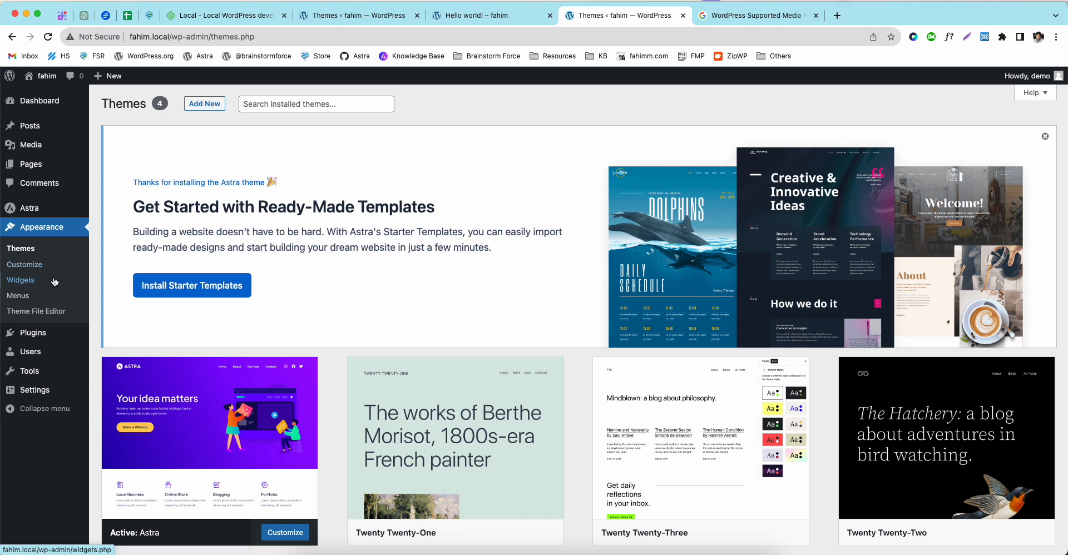
Step: Open Appearance > Widgets, dismiss the welcome guide, and scroll through the Main Sidebar blocks
left_click(25, 282)
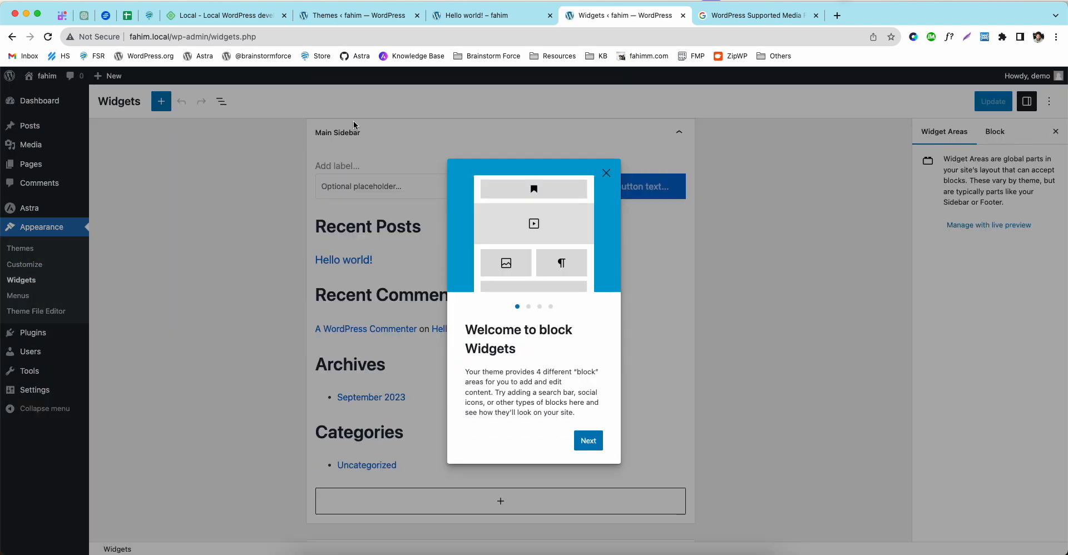
left_click(606, 173)
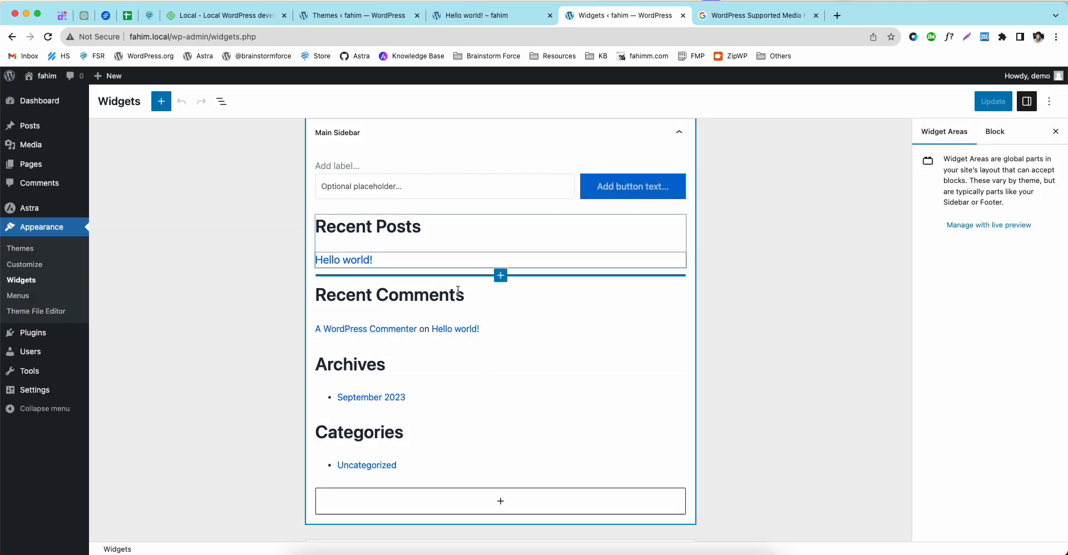
scroll(460, 281, "down", 2)
scroll(459, 287, "down", 4)
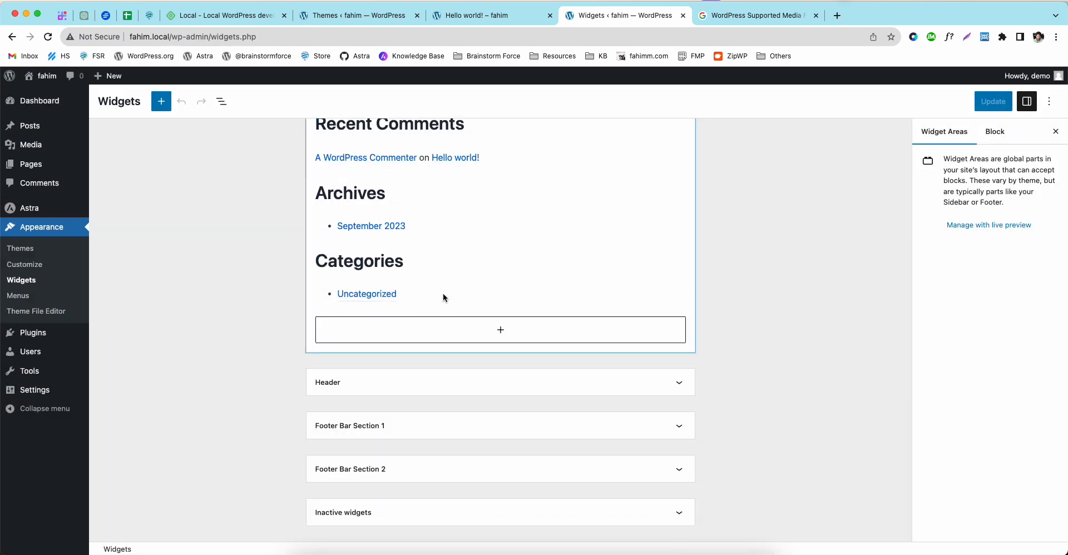
scroll(278, 185, "up", 6)
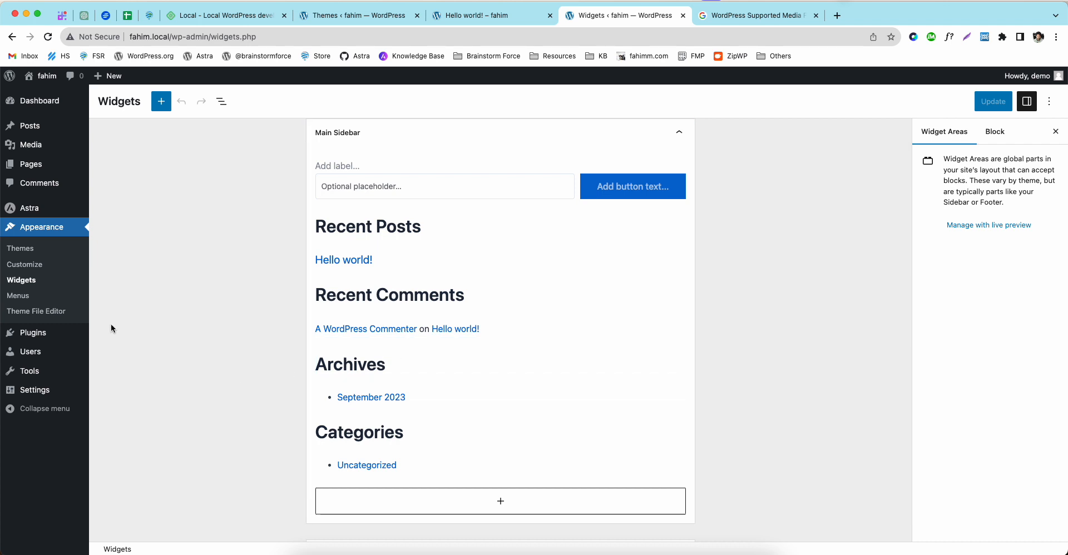
Step: Open the Menus page, check the Hello world! post tab, then return to the Themes tab
left_click(16, 299)
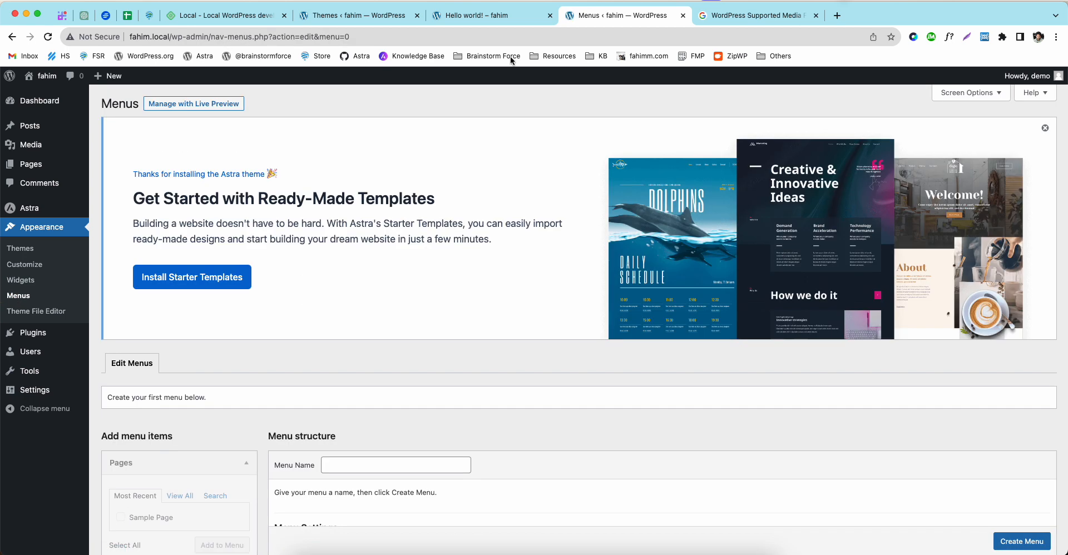
left_click(506, 17)
scroll(516, 193, "up", 5)
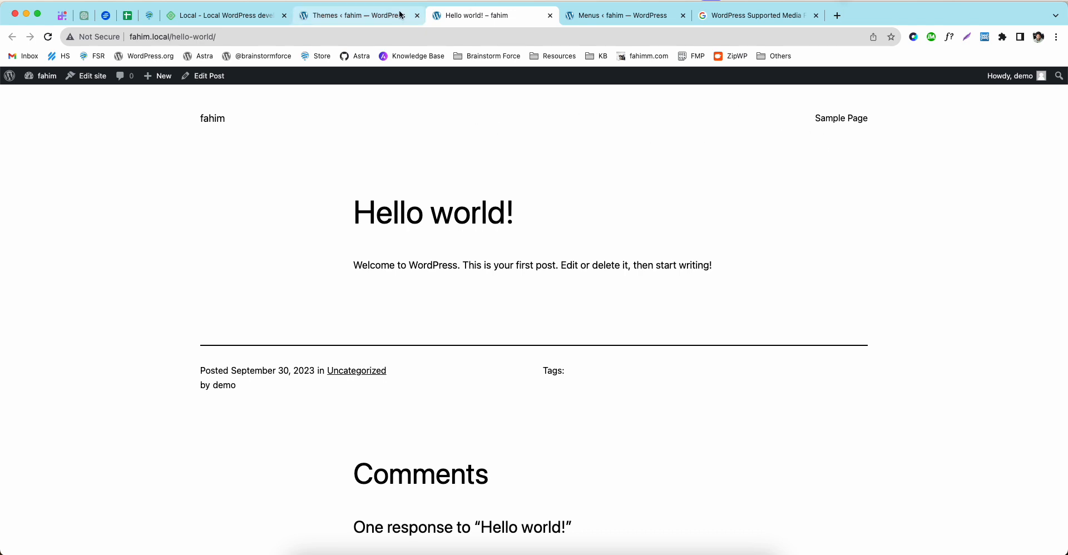
left_click(356, 16)
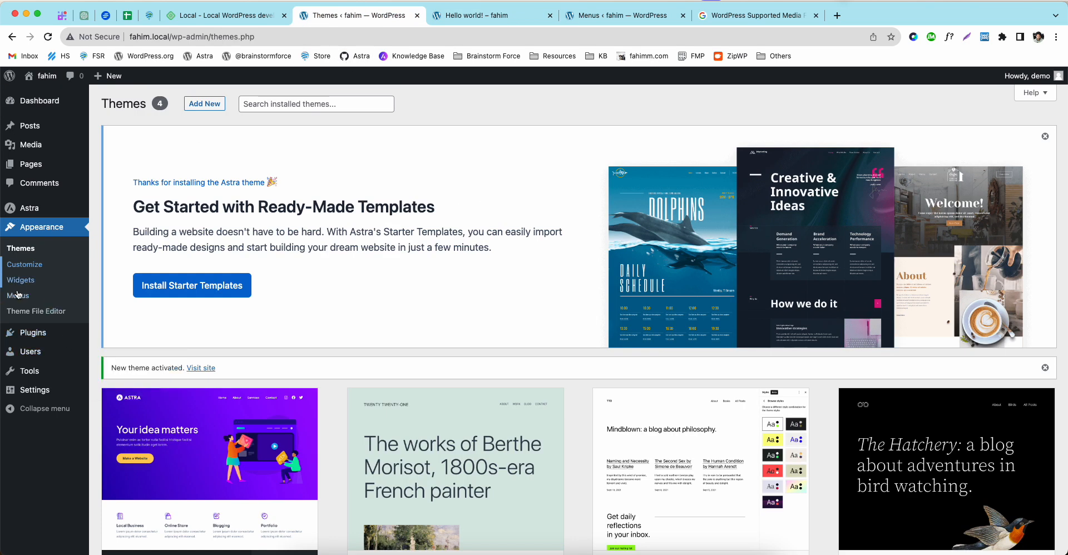
Step: Open the Theme File Editor, accept the editing warning, and view Astra's functions.php
left_click(26, 315)
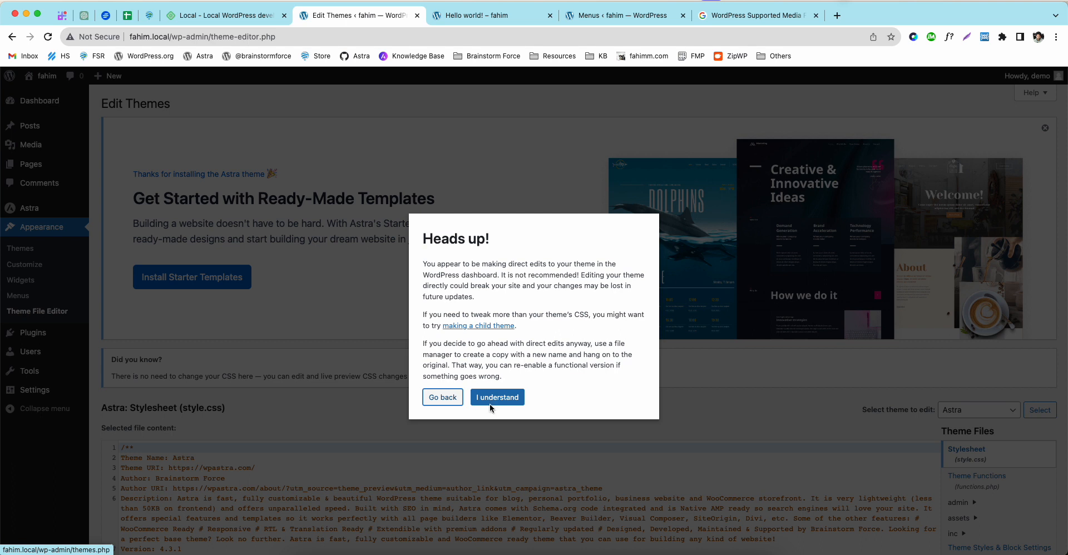
left_click(496, 396)
scroll(489, 393, "down", 4)
scroll(453, 387, "down", 10)
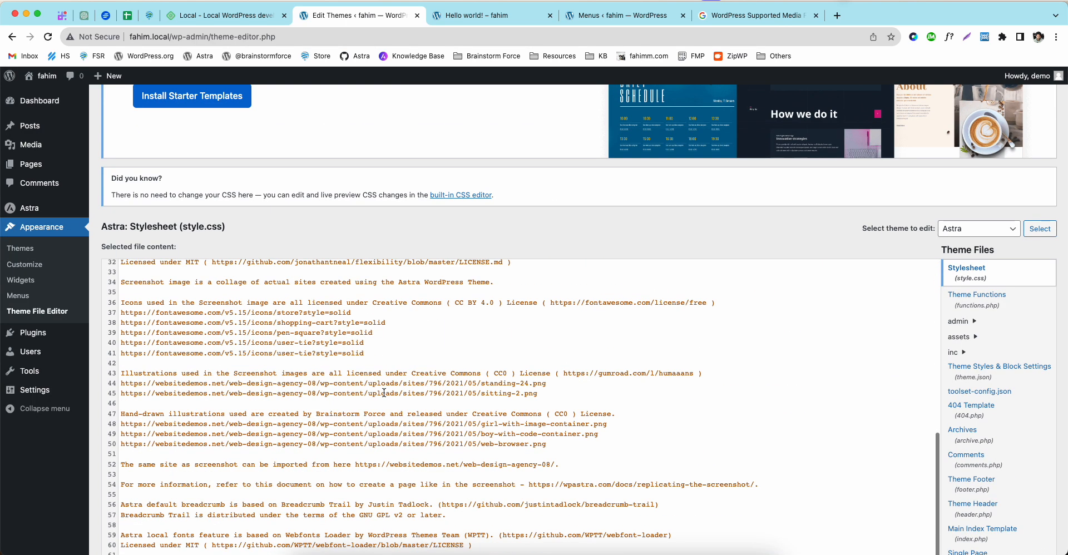
scroll(542, 403, "down", 2)
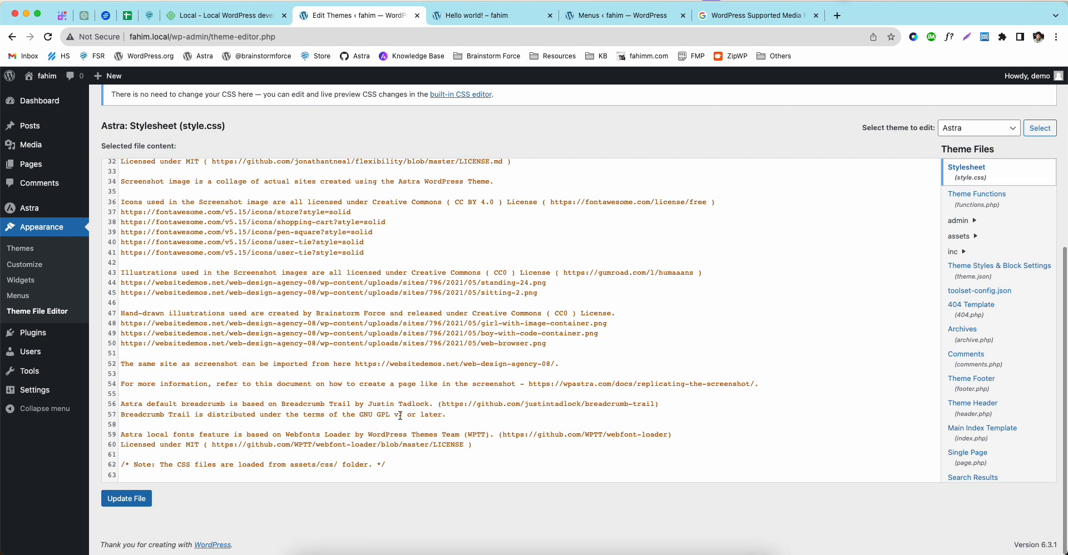
left_click(977, 193)
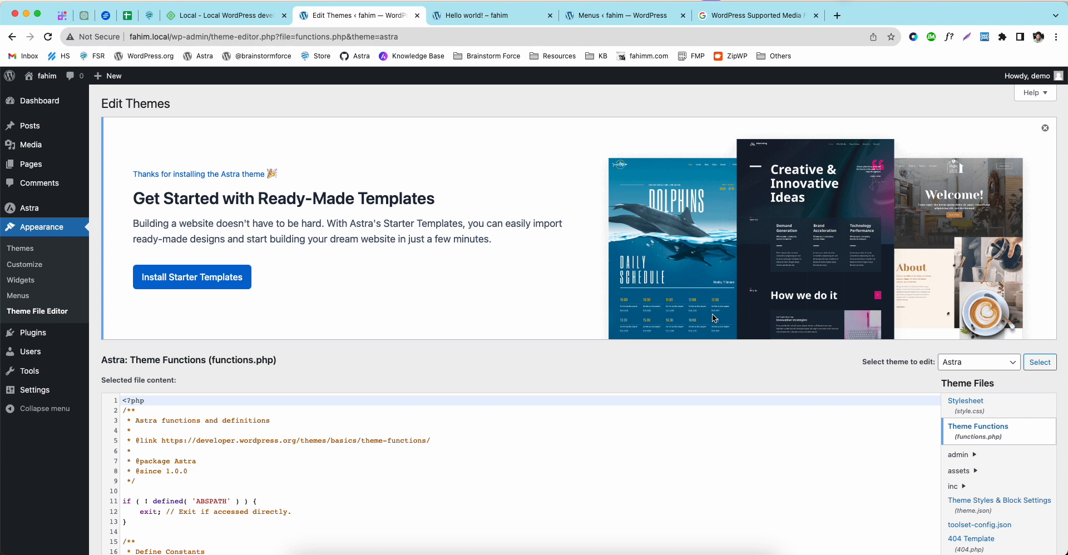
scroll(715, 318, "down", 3)
scroll(428, 342, "down", 2)
scroll(415, 357, "up", 2)
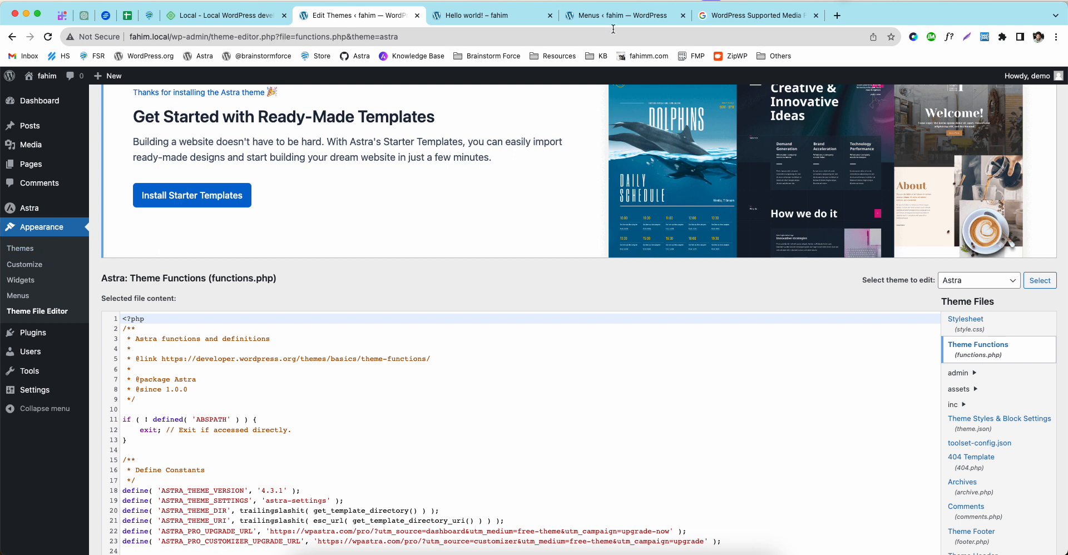
Step: Google 'astra child theme' and open the Astra Child Theme Generator page
left_click(716, 21)
left_click_drag(331, 86, 117, 95)
type("astra chi")
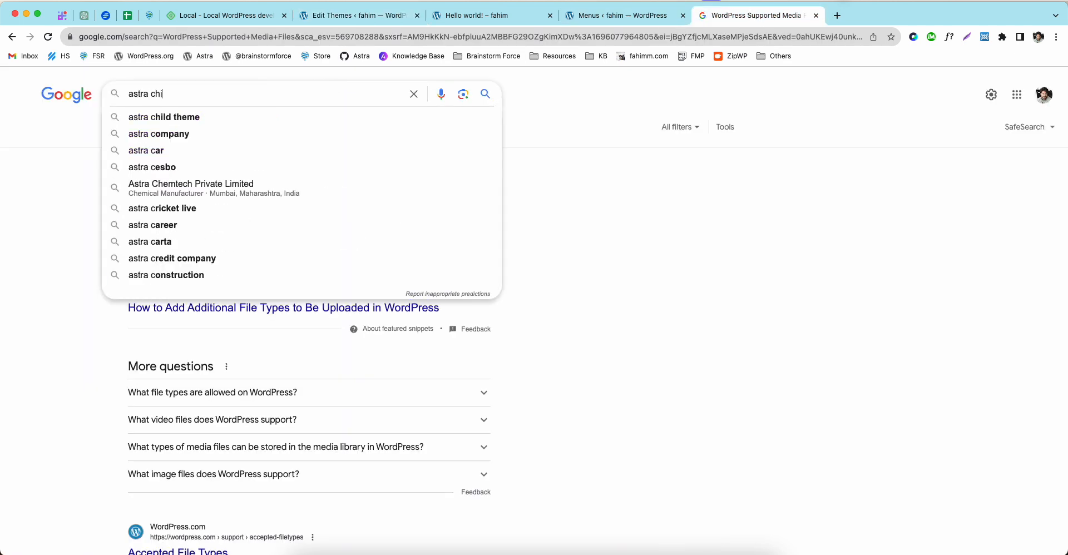
type("ld theme")
key("Return")
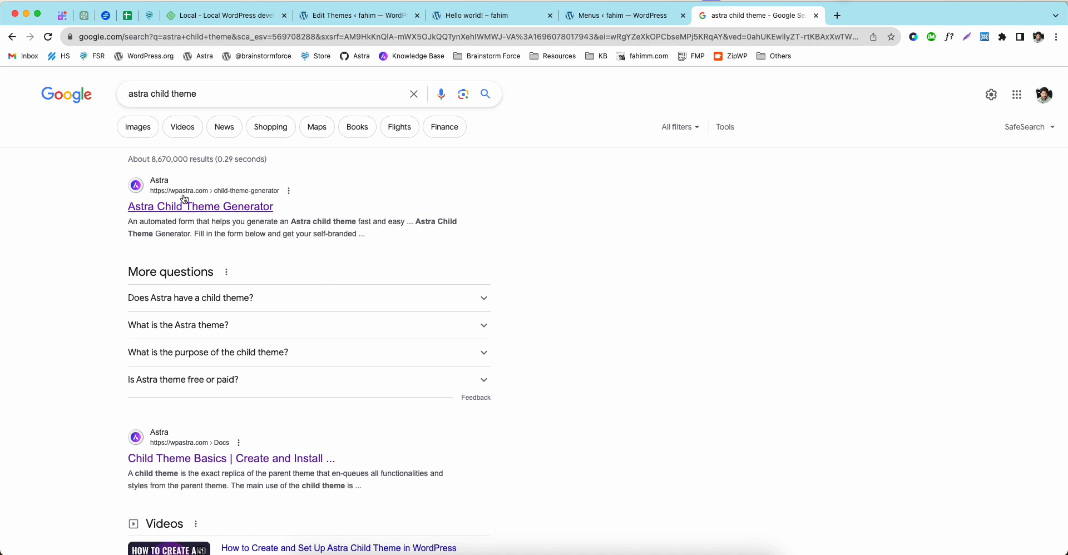
left_click(198, 212)
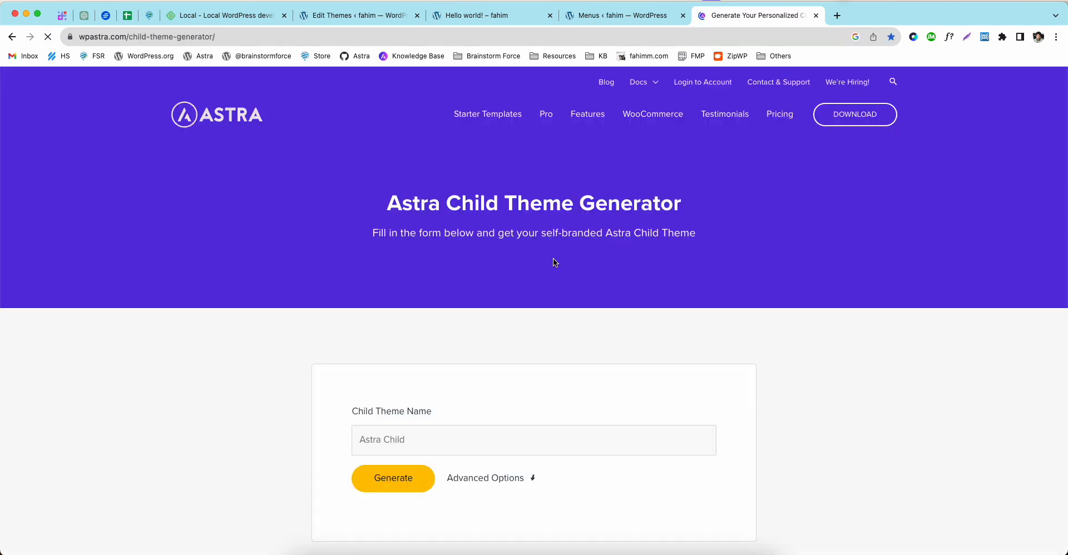
scroll(342, 305, "down", 5)
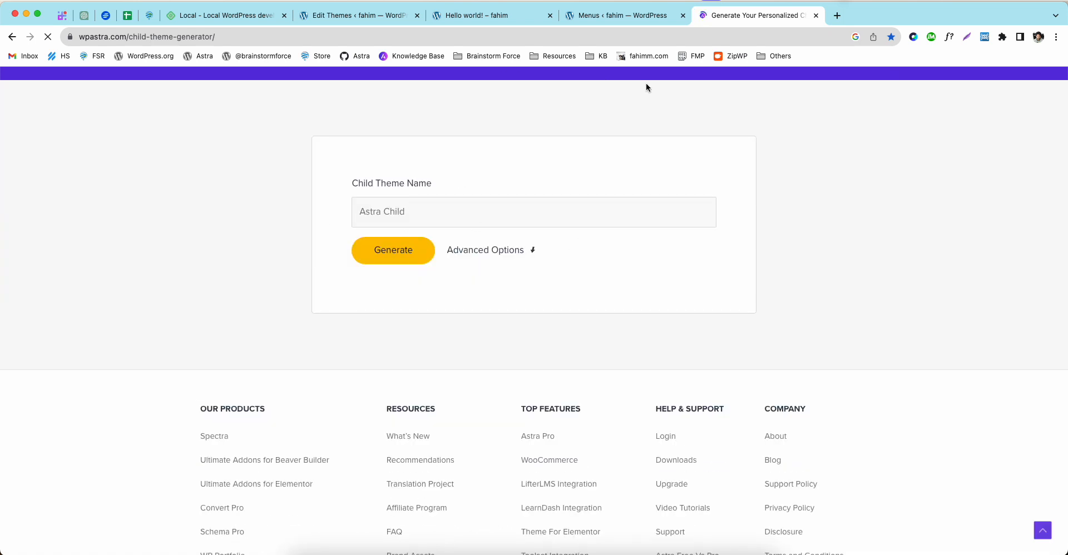
Step: Open the Theme File Editor in the WordPress tab, close the duplicate editor tab, and return to the generator
left_click(616, 15)
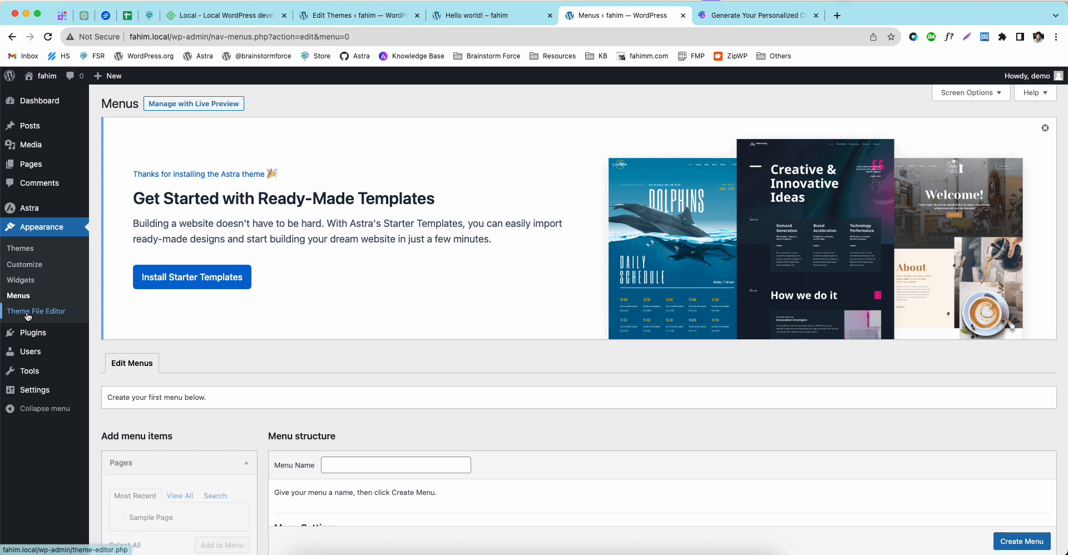
left_click(53, 315)
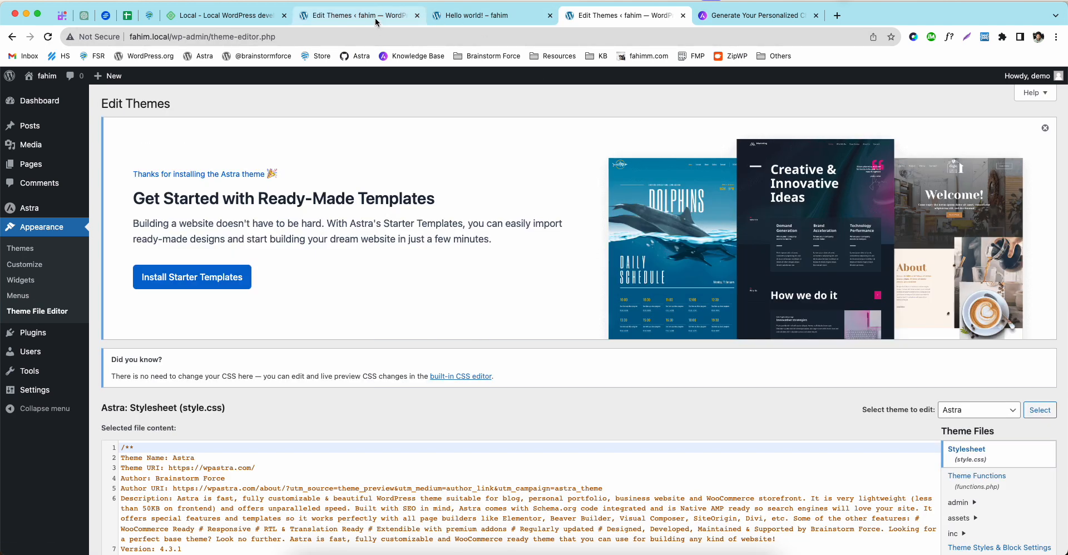
middle_click(379, 17)
scroll(975, 390, "down", 4)
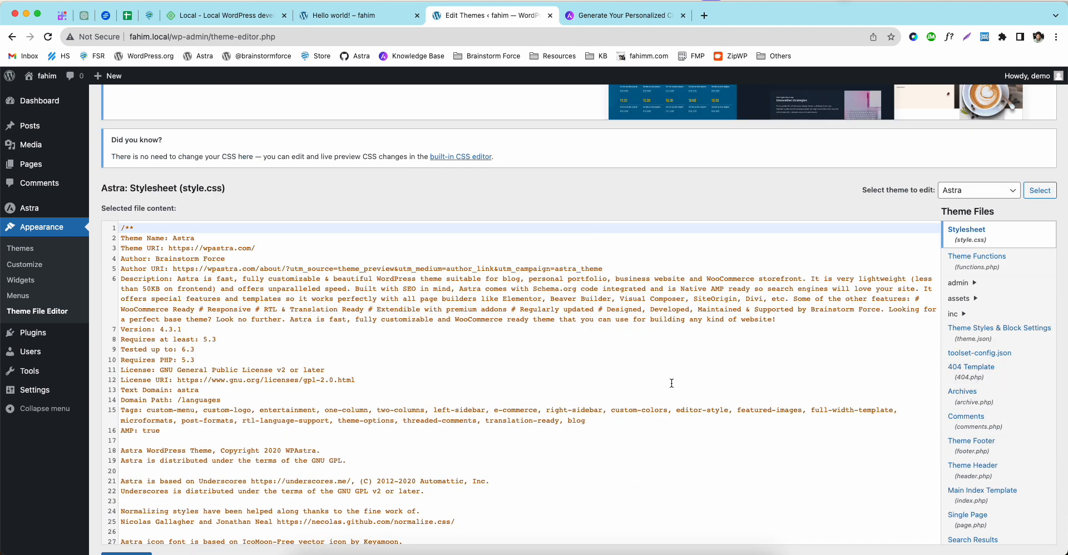
left_click(595, 17)
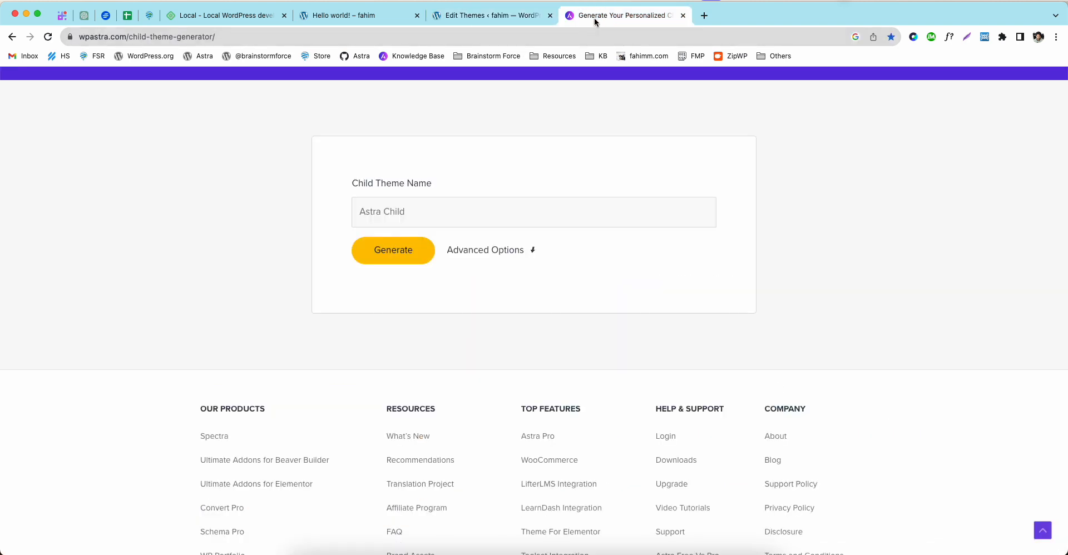
scroll(422, 384, "up", 4)
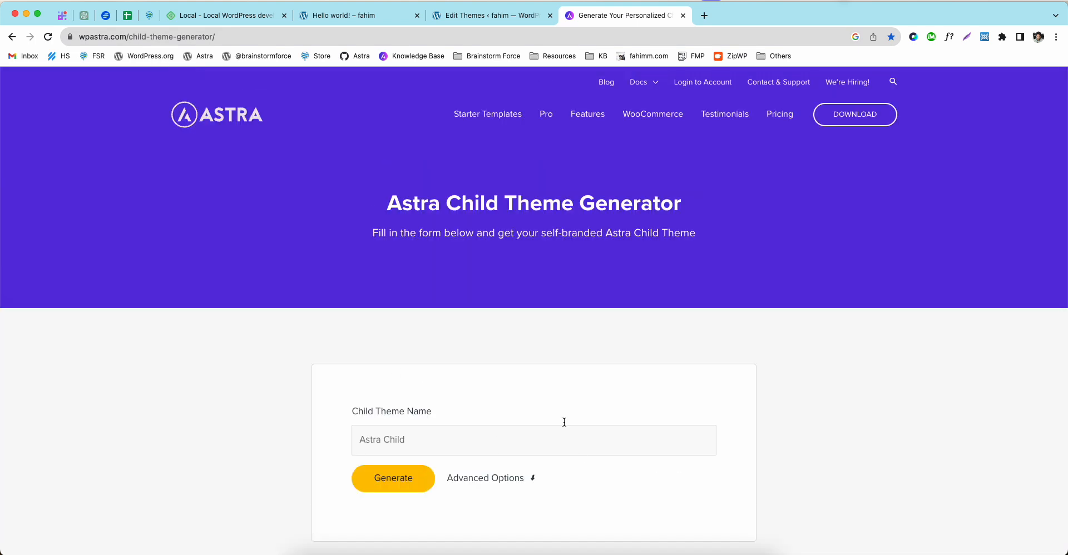
scroll(438, 427, "down", 1)
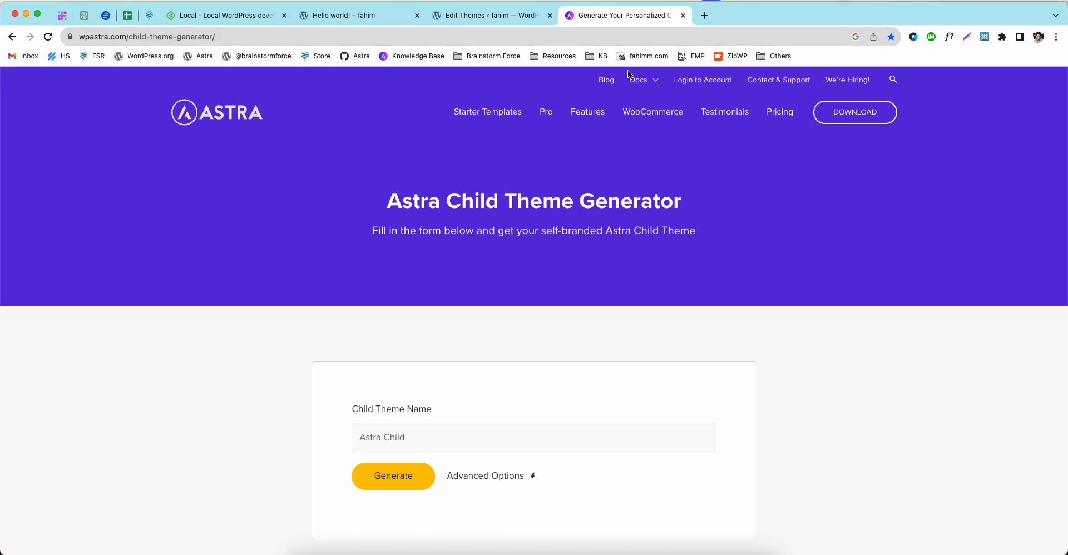
Step: Search the Astra Knowledge Base for 'child theme', read the install article, then return to the editor
mouse_move(651, 79)
left_click(650, 107)
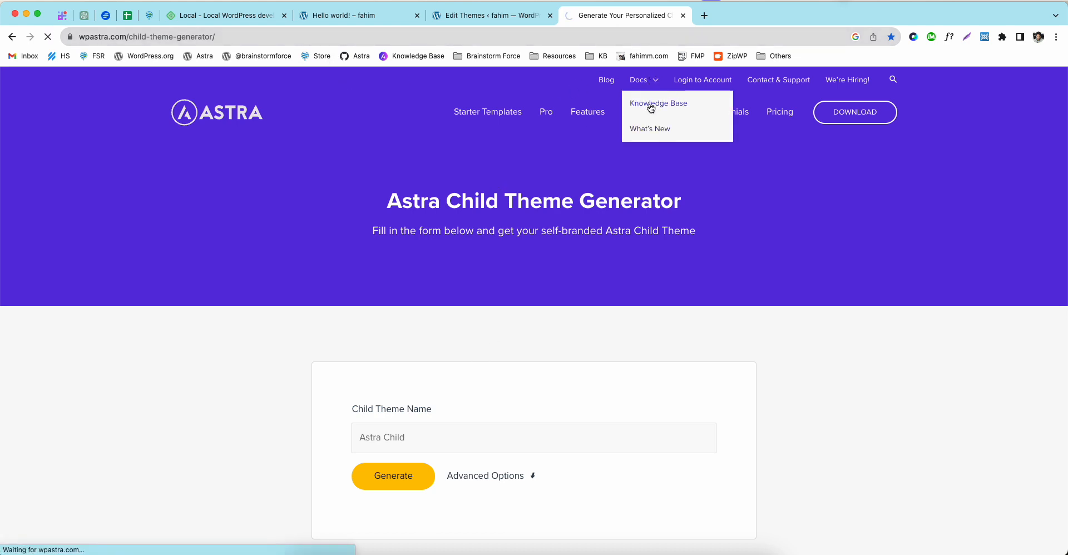
left_click(411, 281)
type("child the")
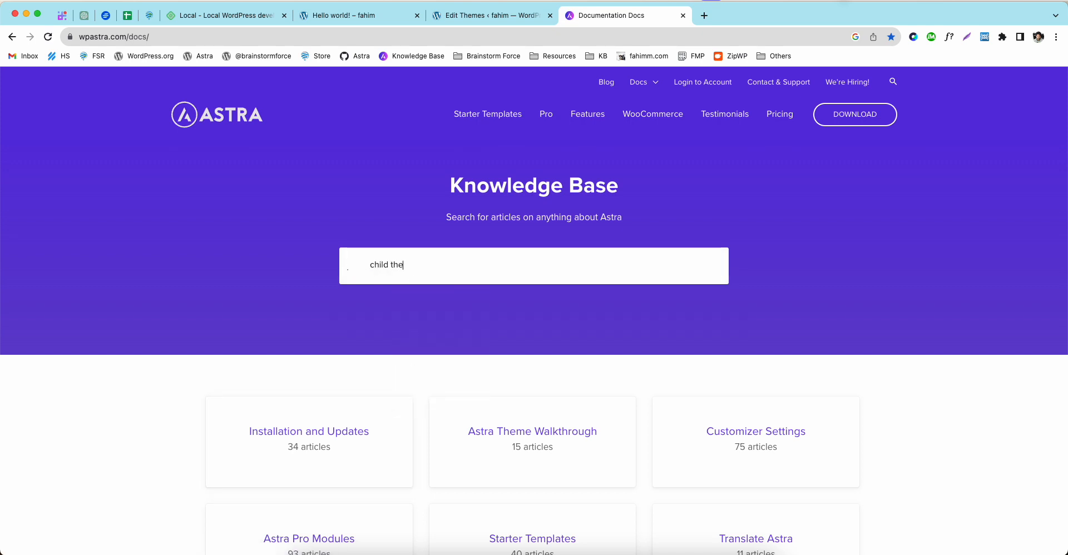
type("me")
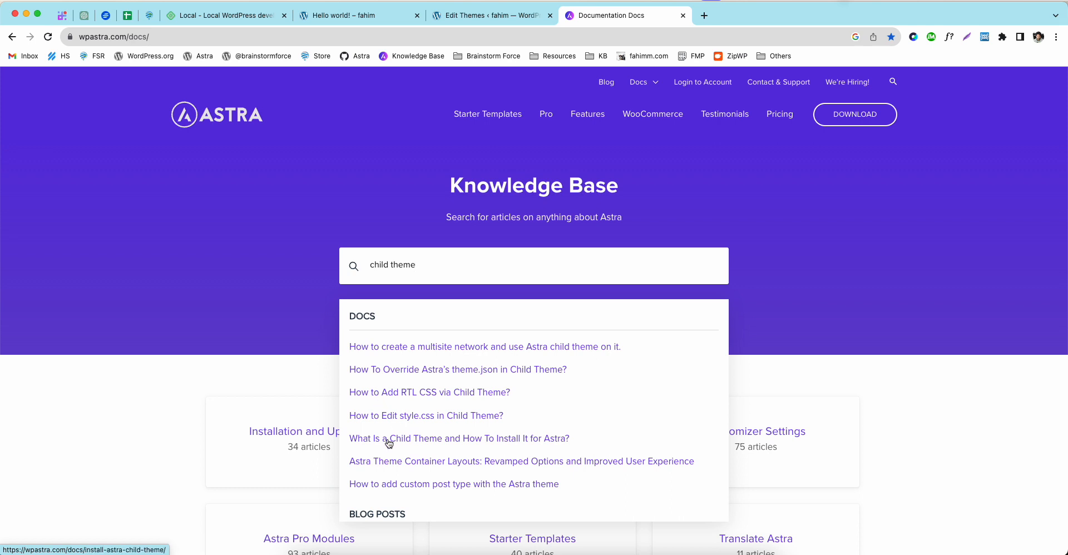
left_click(431, 442)
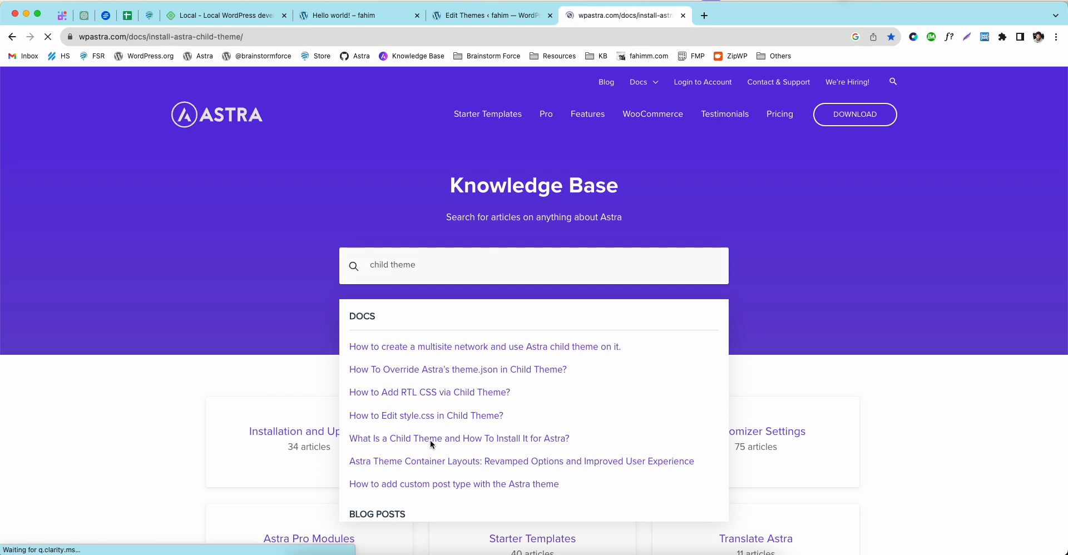
scroll(219, 386, "down", 15)
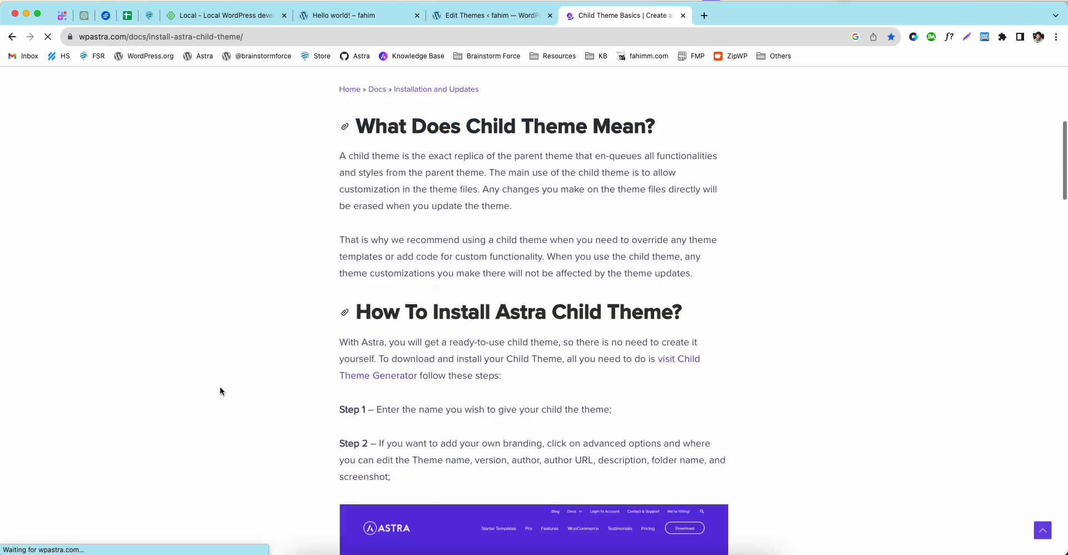
scroll(222, 382, "down", 12)
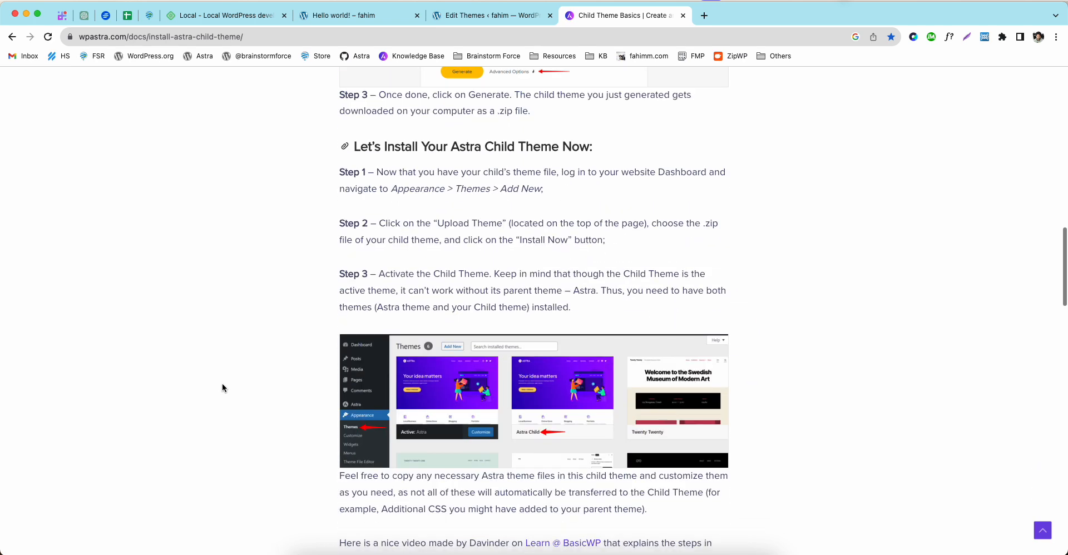
scroll(393, 368, "up", 20)
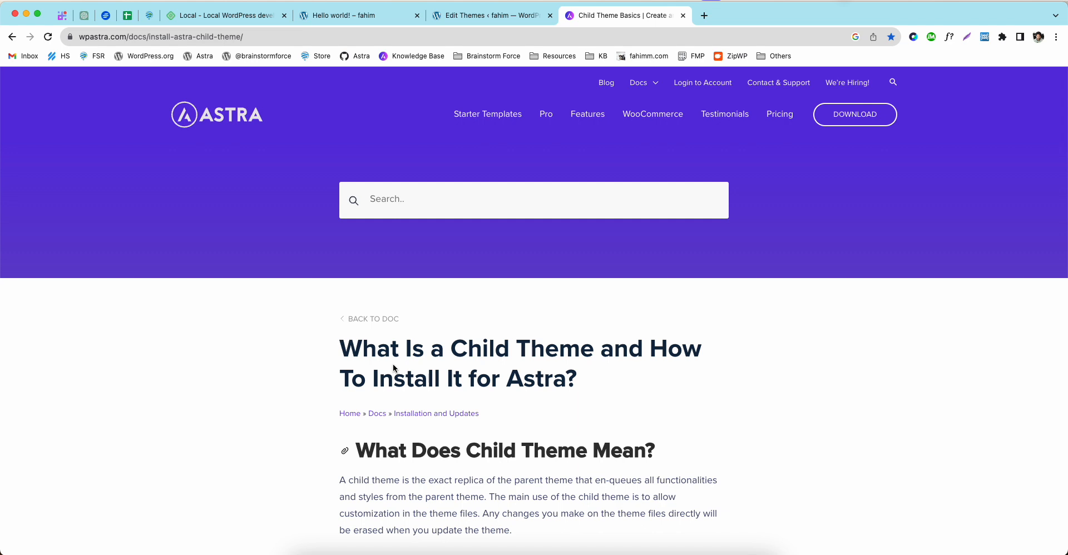
left_click(475, 21)
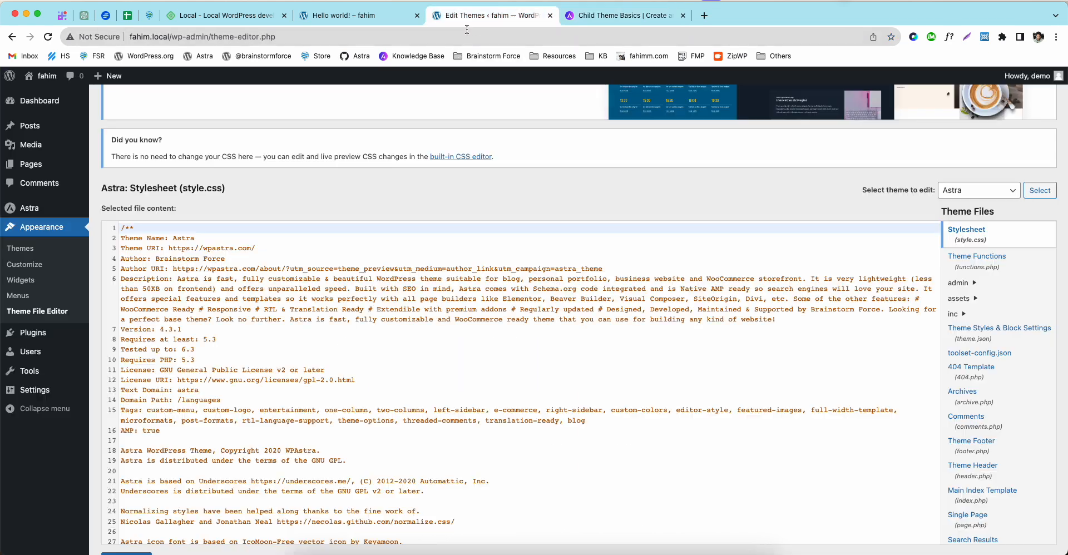
Step: Open the Installed Plugins page from the admin sidebar
left_click(28, 333)
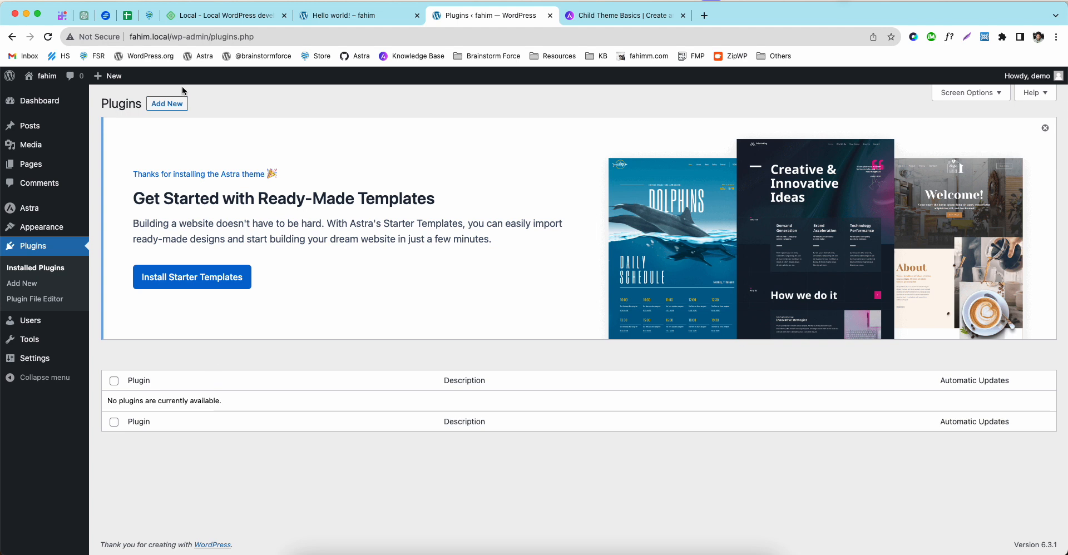
Step: Dismiss the Astra banner and search Add Plugins for 'Block Builder', reviewing Spectra's details
left_click(173, 107)
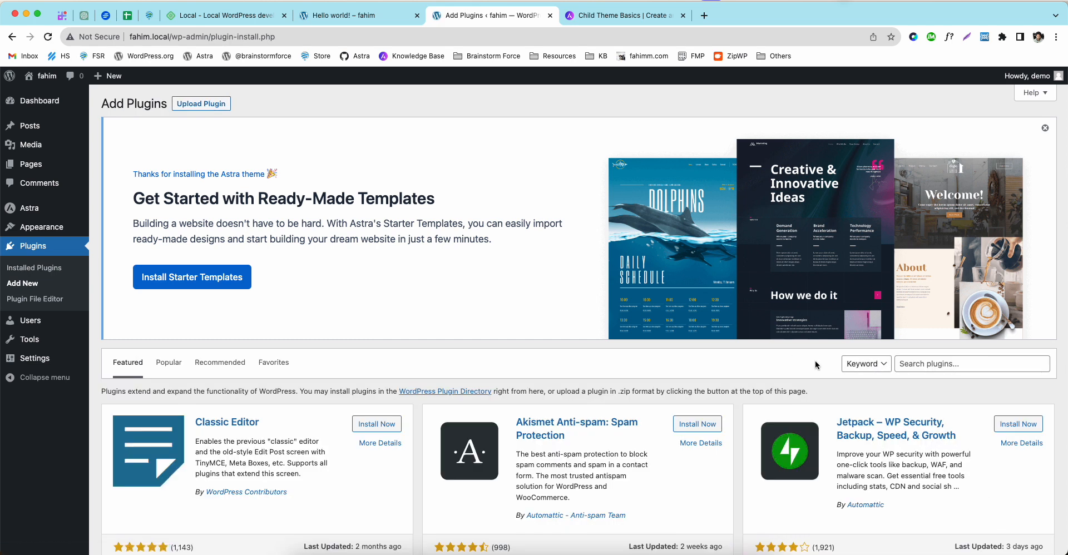
left_click(1046, 128)
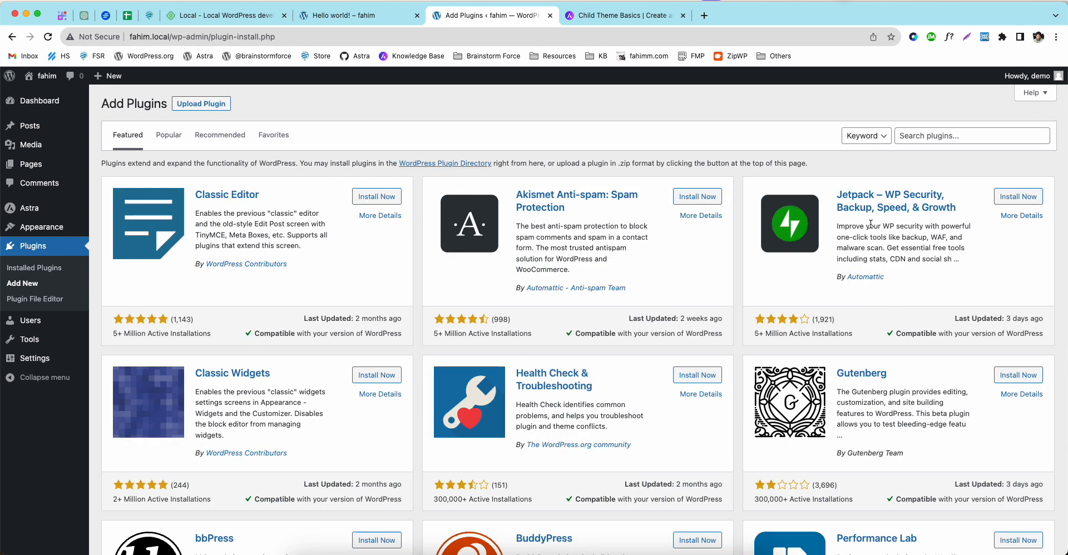
left_click(917, 136)
type("Block B")
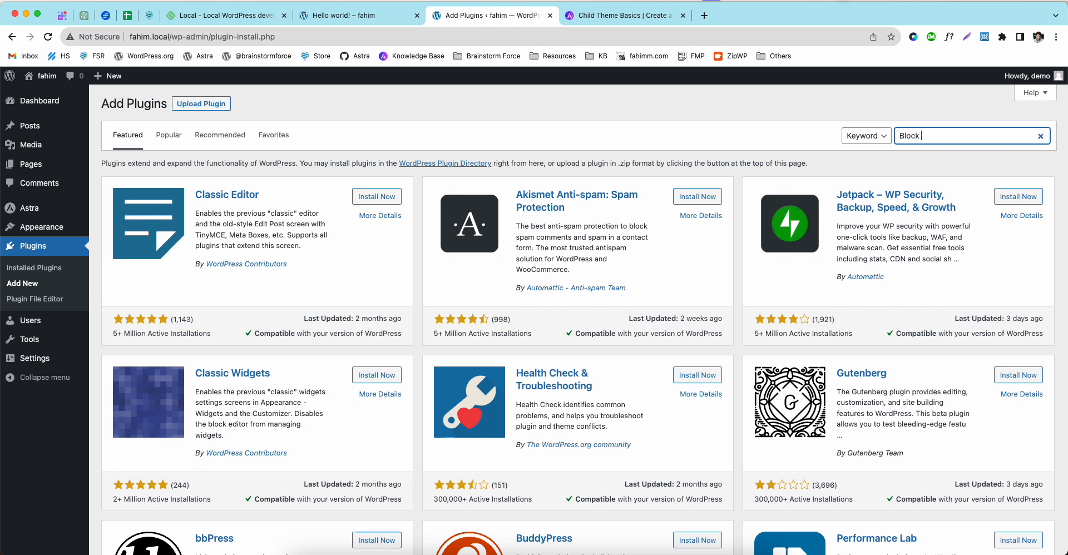
type("uilder")
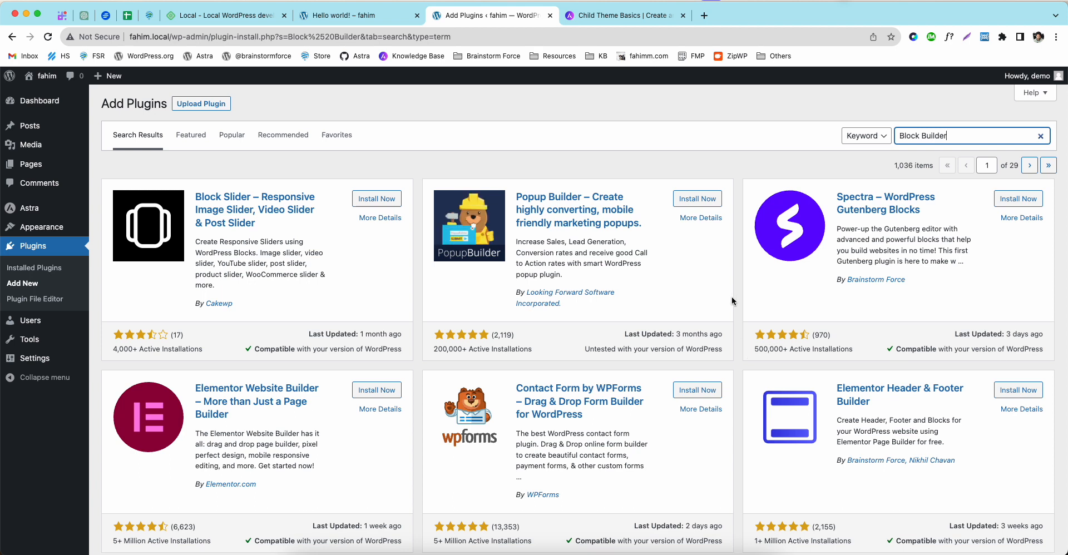
left_click_drag(755, 346, 771, 350)
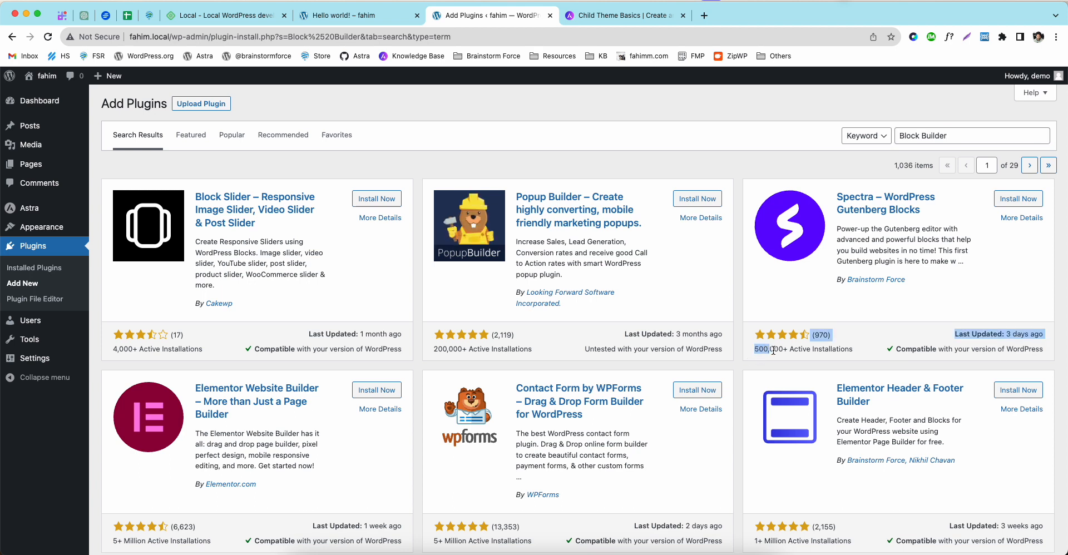
triple_click(770, 351)
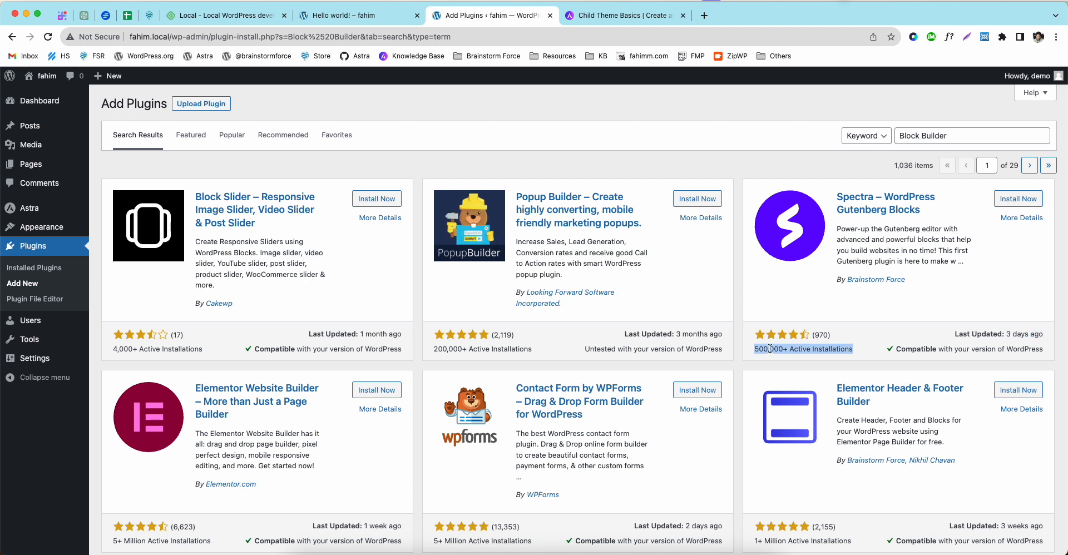
left_click(755, 292)
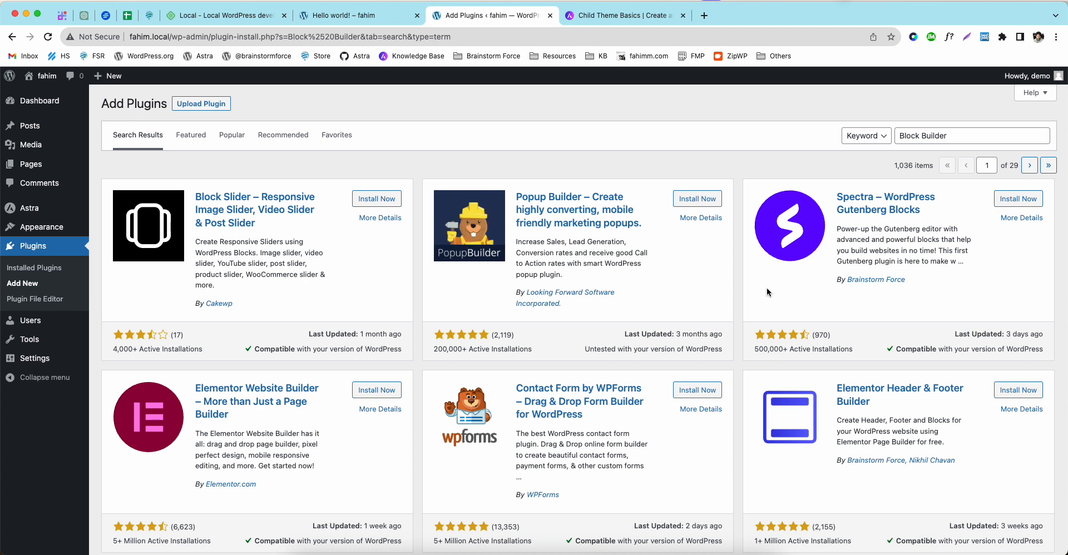
Step: Install and activate the Spectra plugin, then open the Add New User form
left_click(1018, 199)
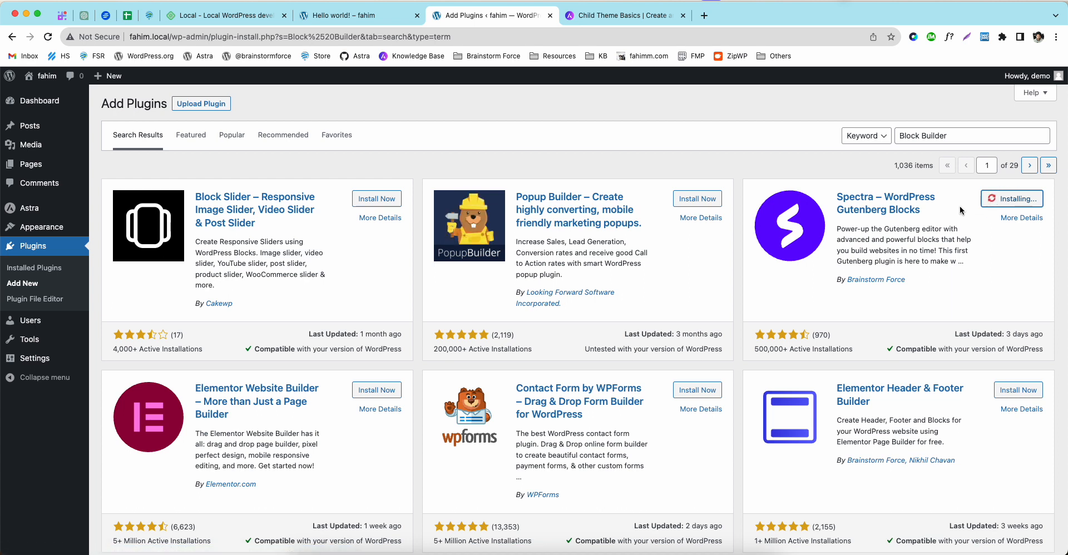
mouse_move(25, 328)
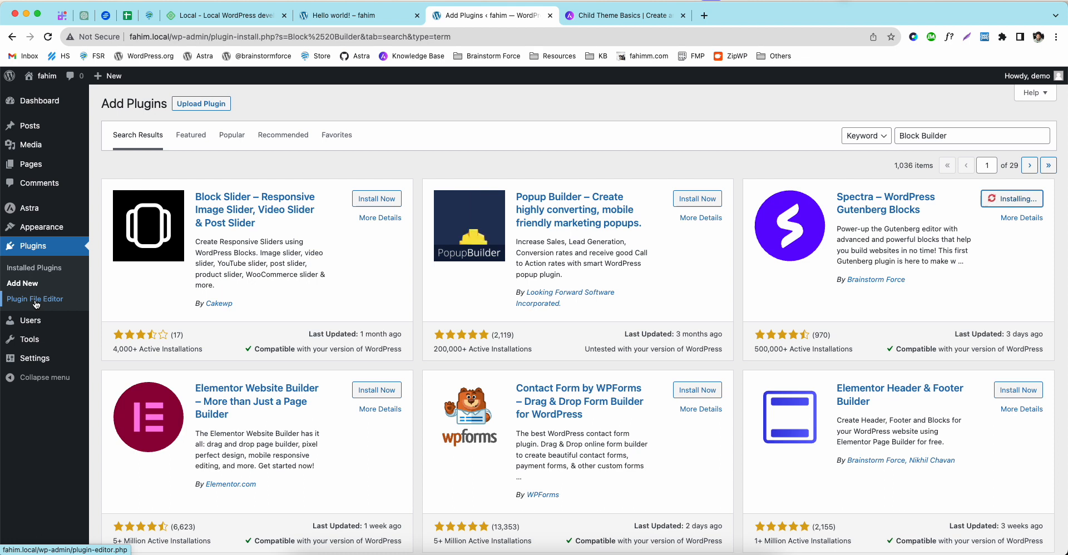
mouse_move(42, 227)
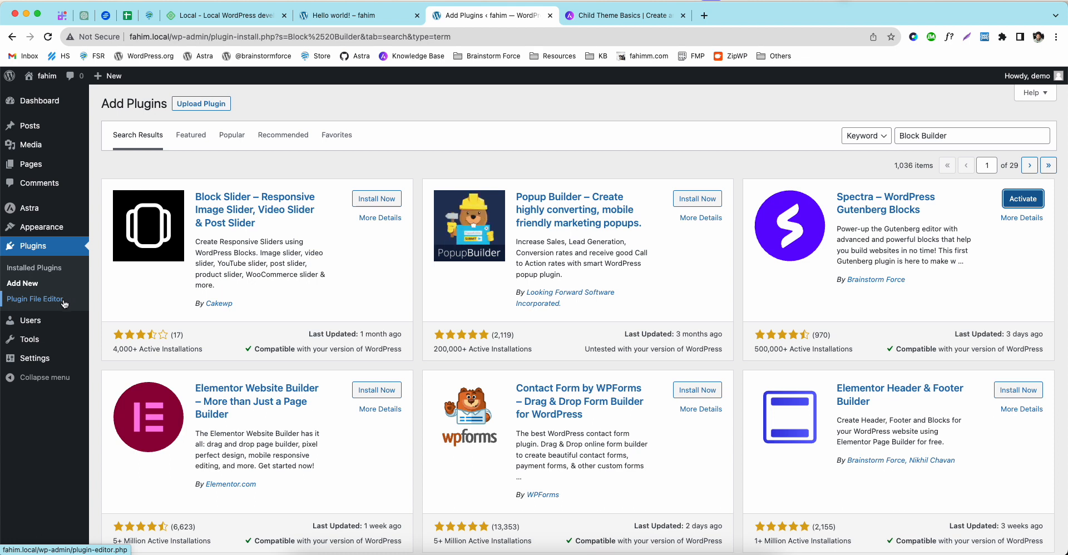
left_click(1022, 199)
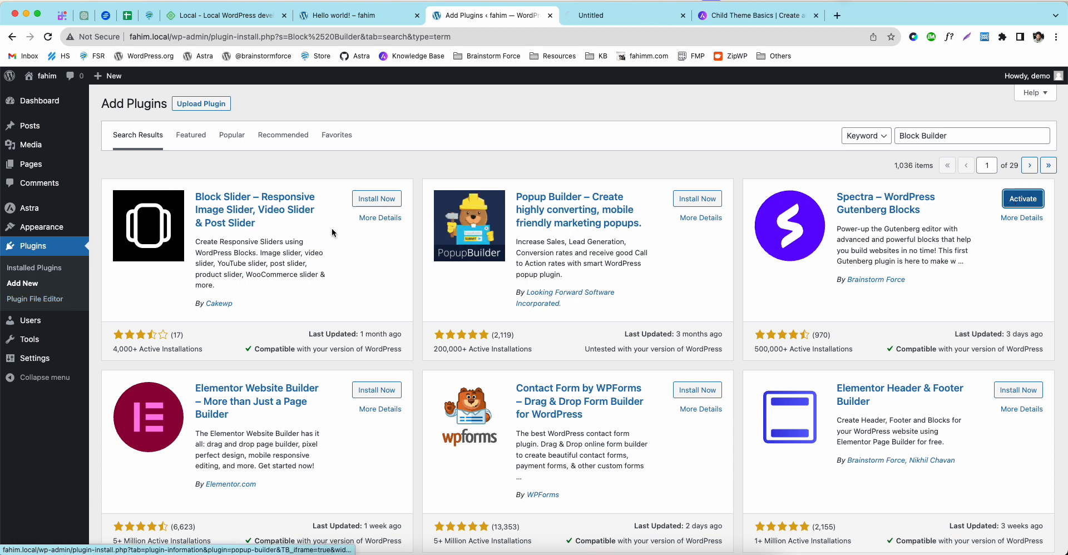
left_click(41, 321)
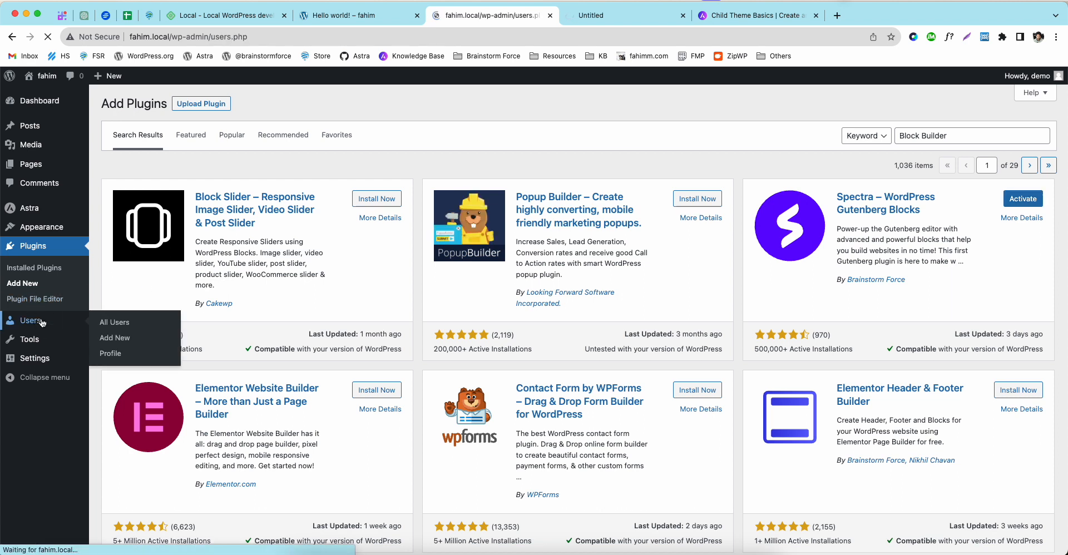
left_click(159, 104)
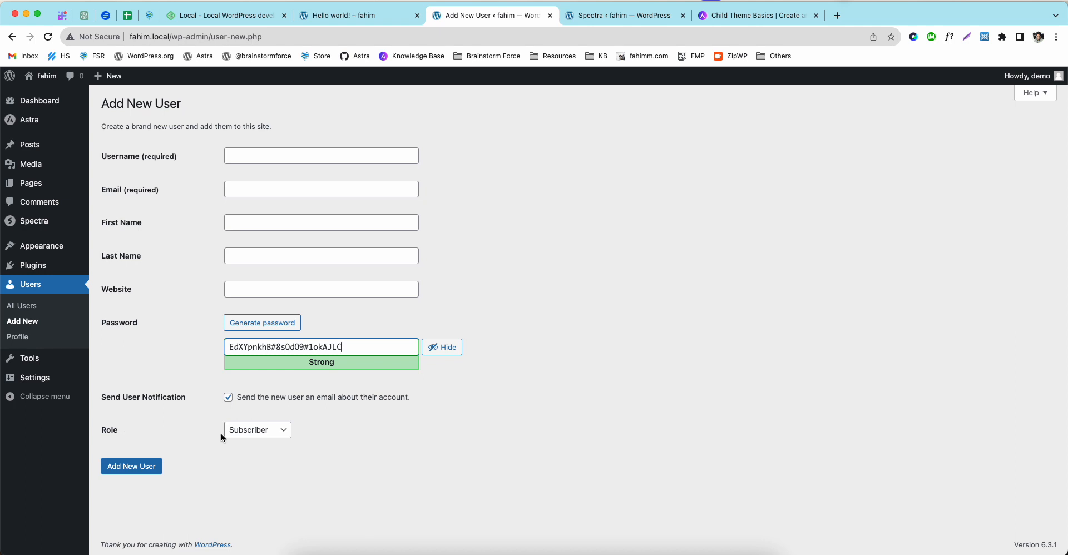
Step: Set the new user's role to Administrator
left_click(252, 431)
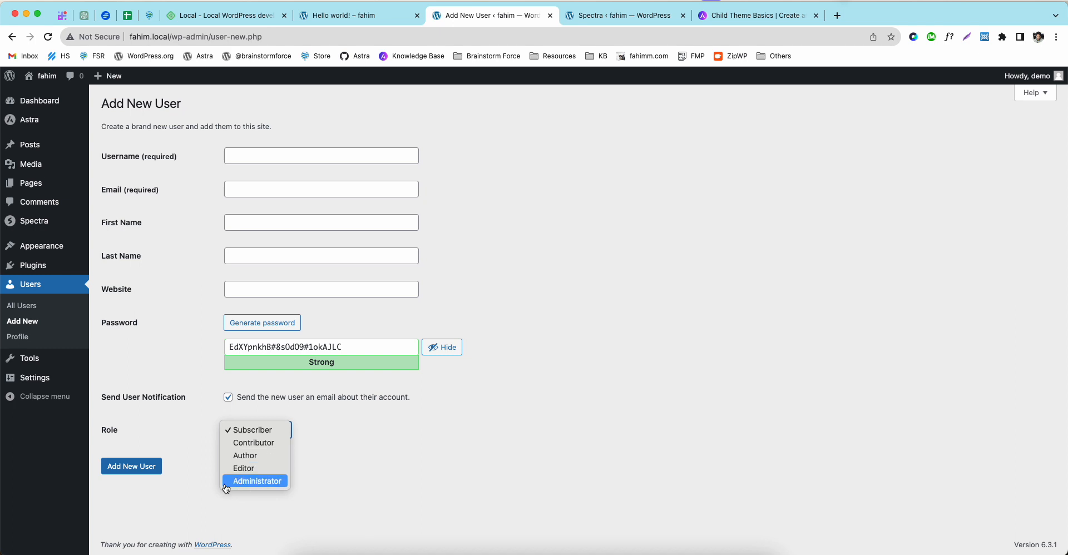
left_click(388, 464)
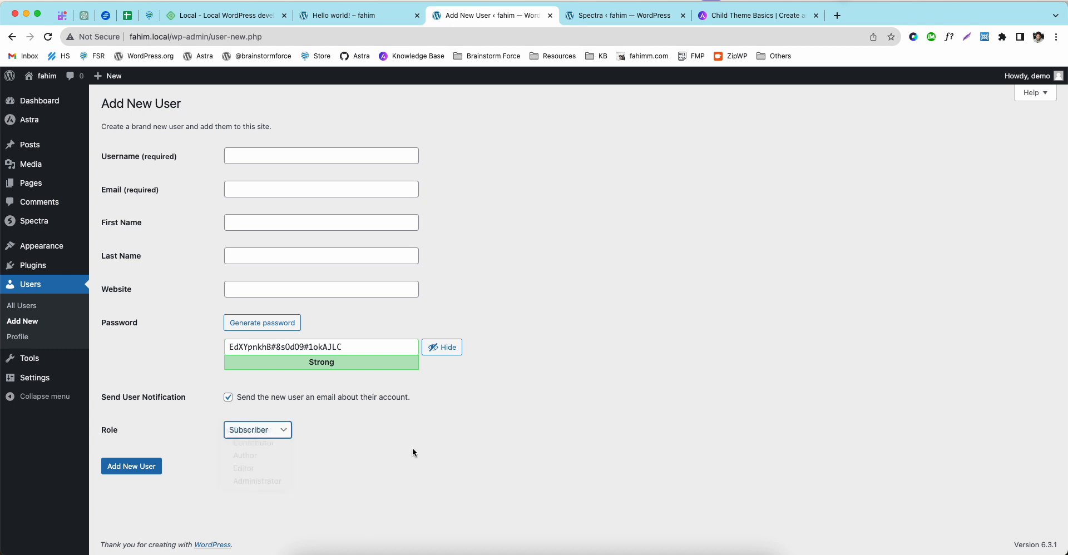
left_click(255, 433)
left_click(251, 487)
Step: Replace the generated password with a custom one, then leave the form for the Profile page
left_click(259, 340)
left_click(358, 343)
left_click_drag(357, 344, 208, 343)
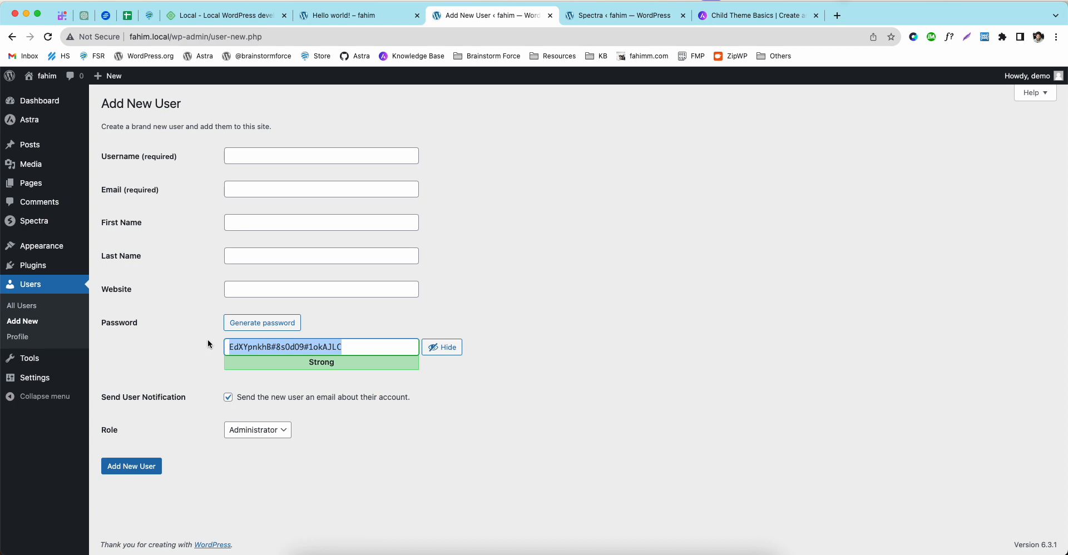
type("demod")
type("demo")
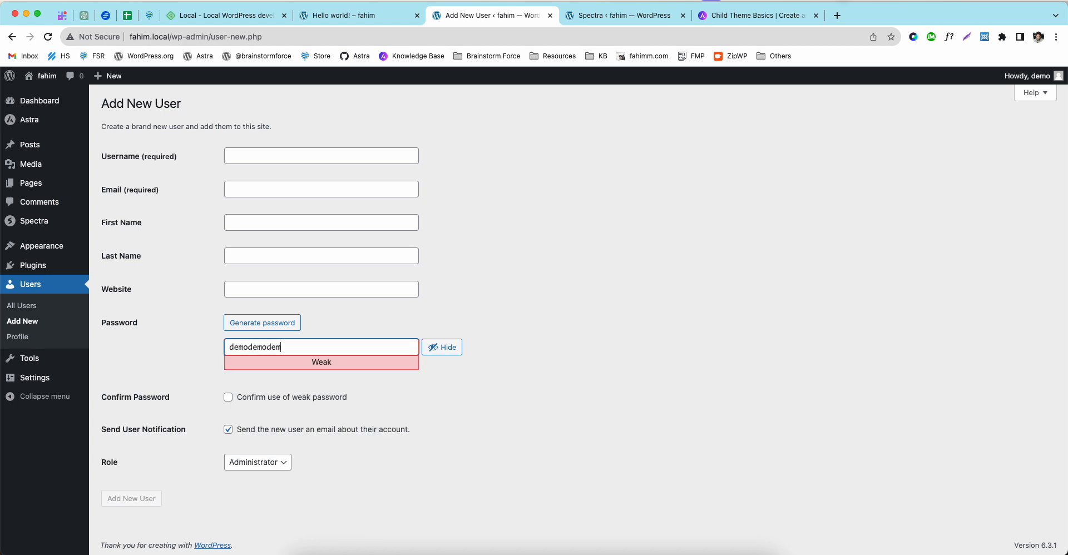
type("#")
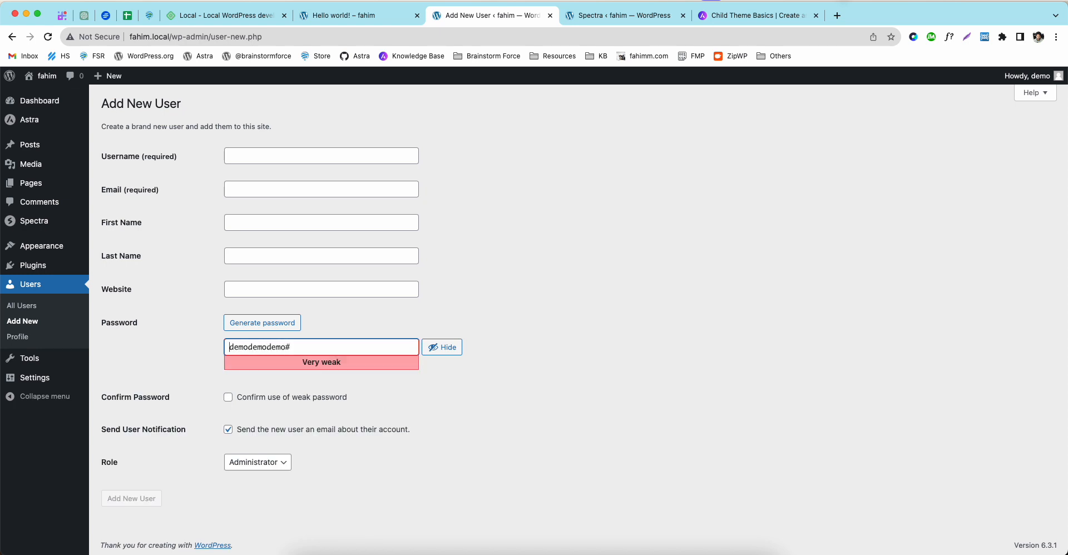
type("#")
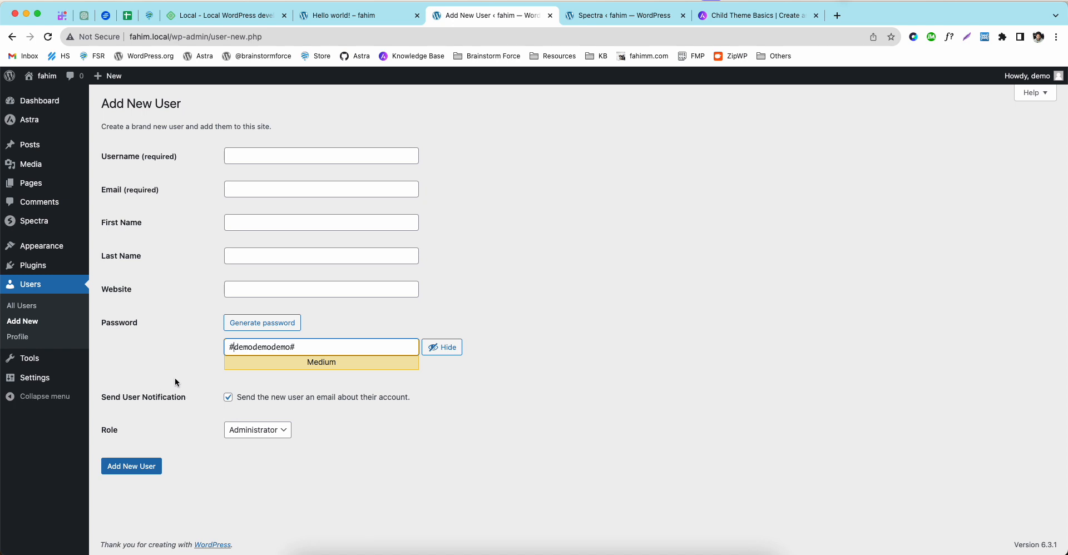
left_click(23, 337)
key("Return")
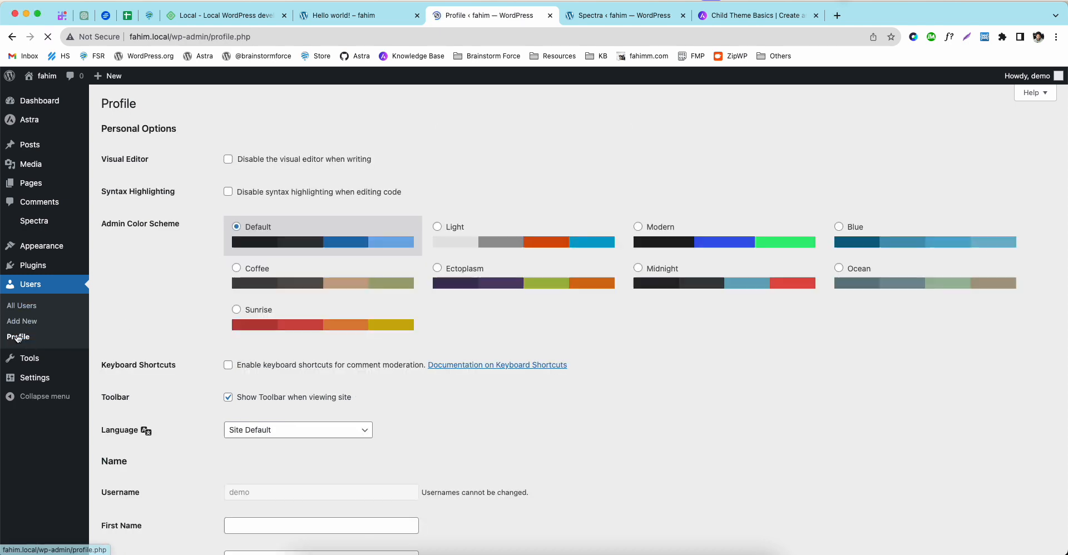
Step: Generate a new profile password and check the Language list, keeping Site Default
scroll(334, 345, "down", 15)
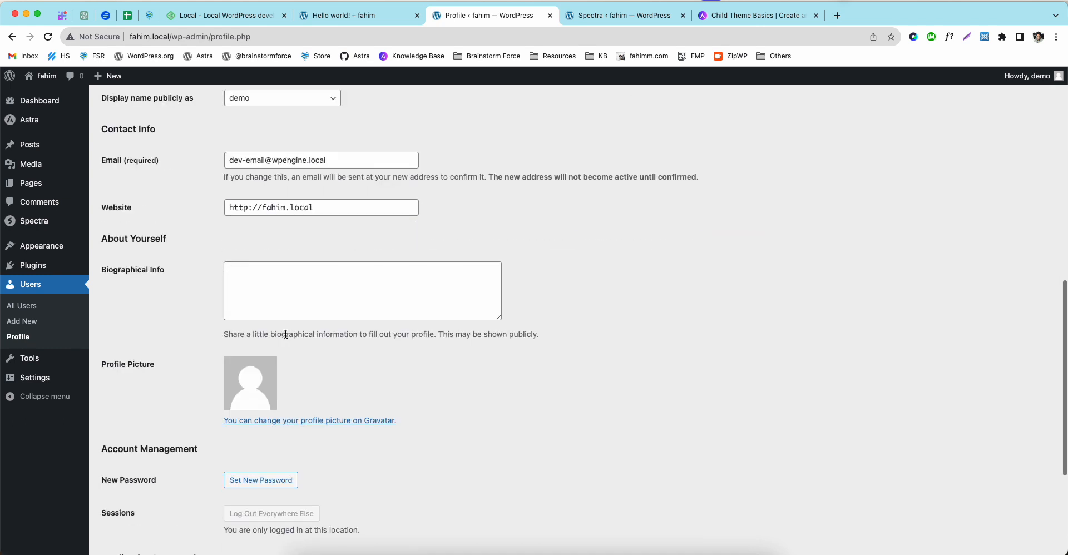
scroll(389, 356, "up", 15)
scroll(392, 347, "down", 15)
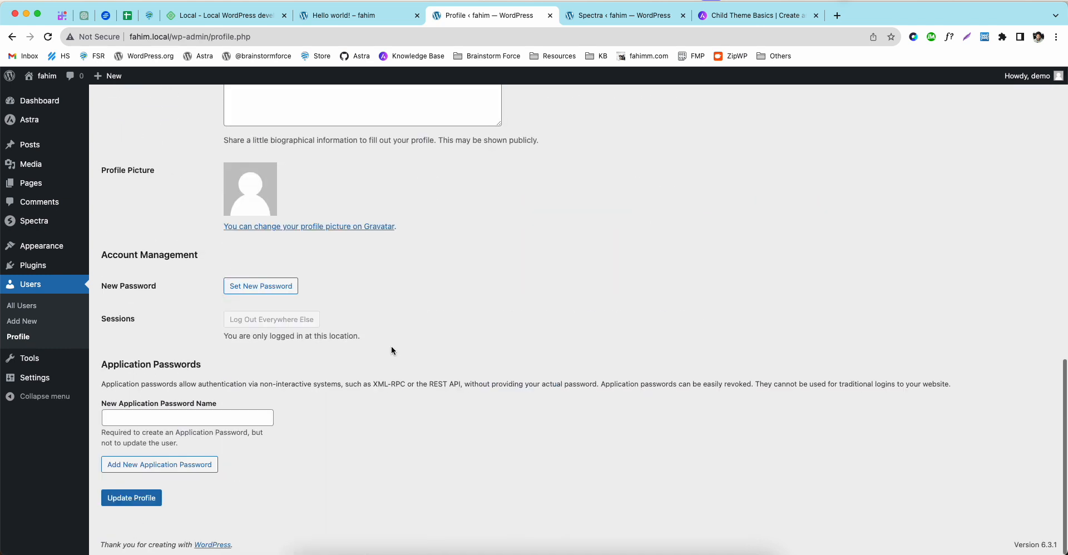
left_click(238, 285)
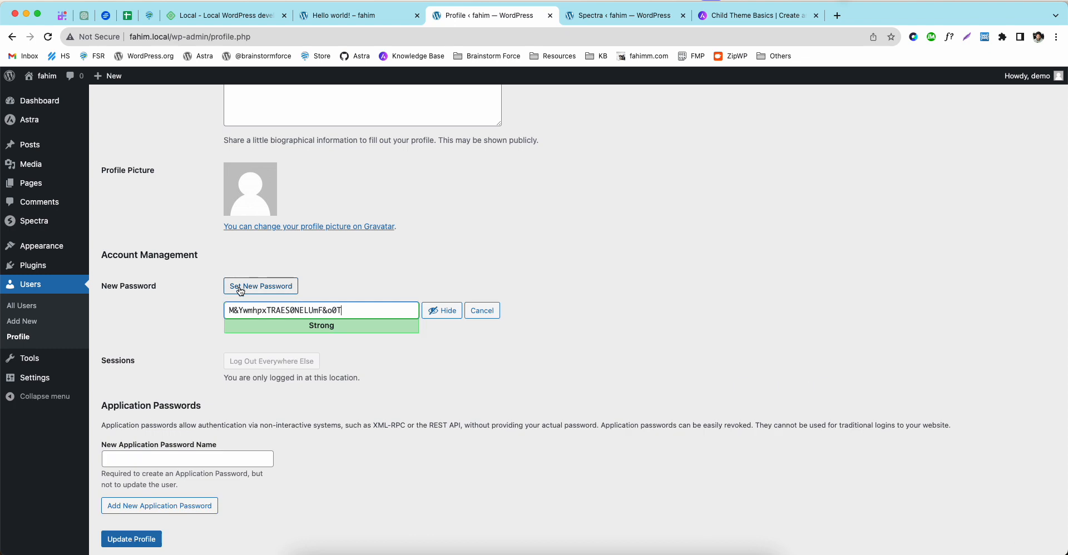
scroll(235, 356, "down", 1)
scroll(236, 356, "up", 12)
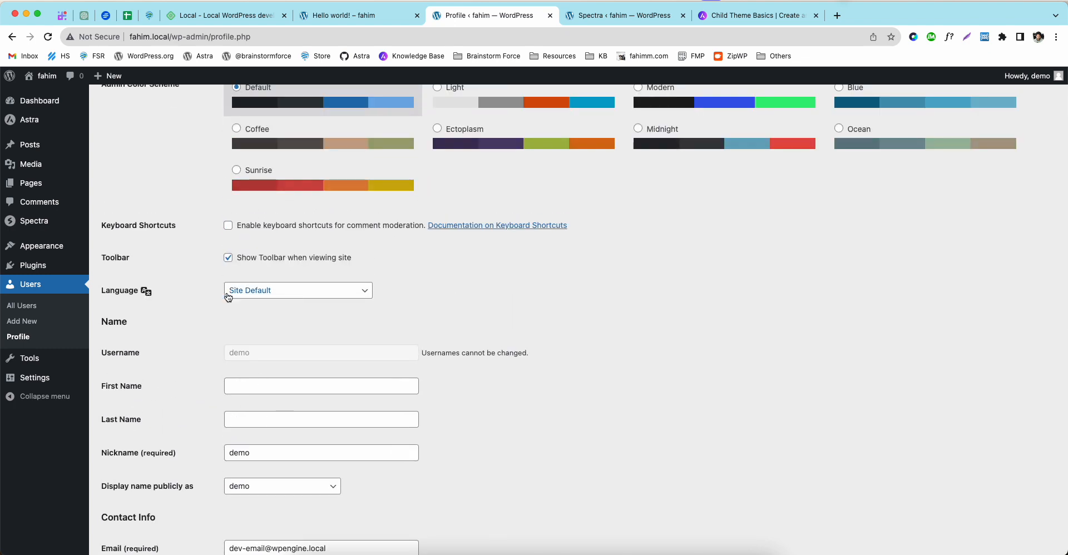
left_click(255, 290)
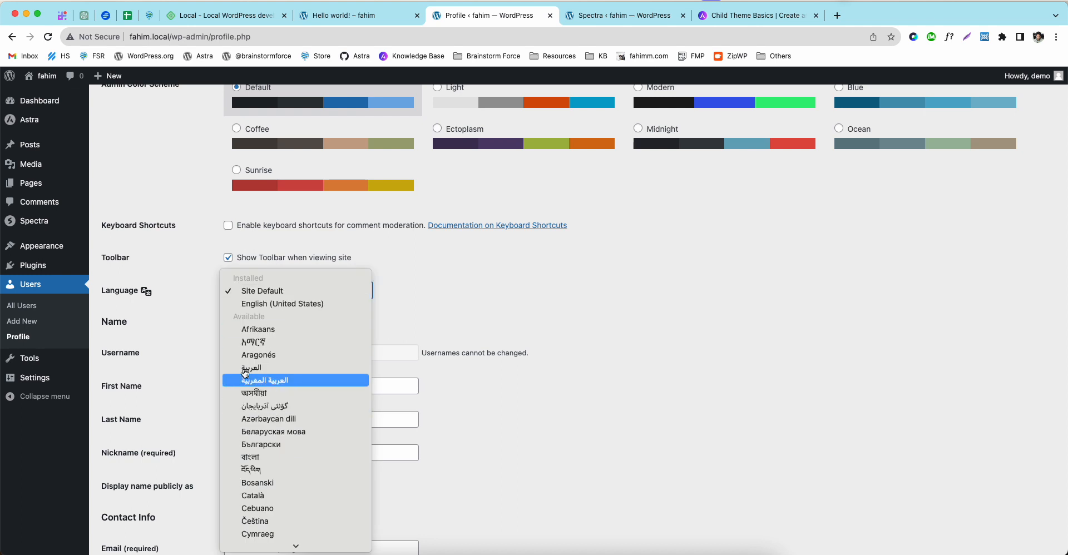
left_click(433, 325)
scroll(366, 327, "up", 3)
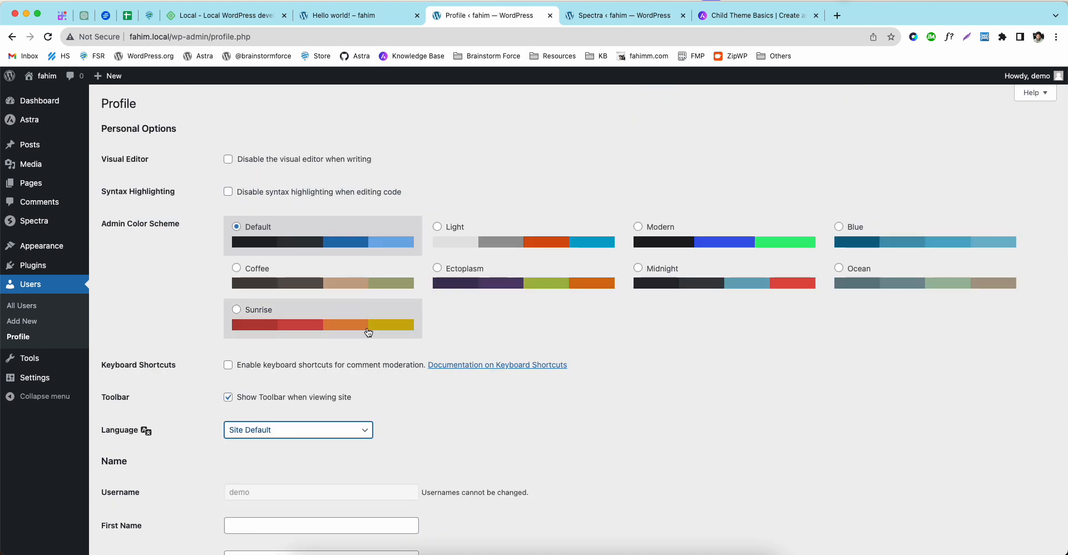
Step: Try the Light, Modern, Blue, Ocean, Midnight, Coffee and Sunrise colour schemes, ending on Default
left_click(523, 232)
left_click(702, 236)
left_click(879, 233)
left_click(846, 284)
left_click(689, 283)
left_click(334, 283)
left_click(342, 326)
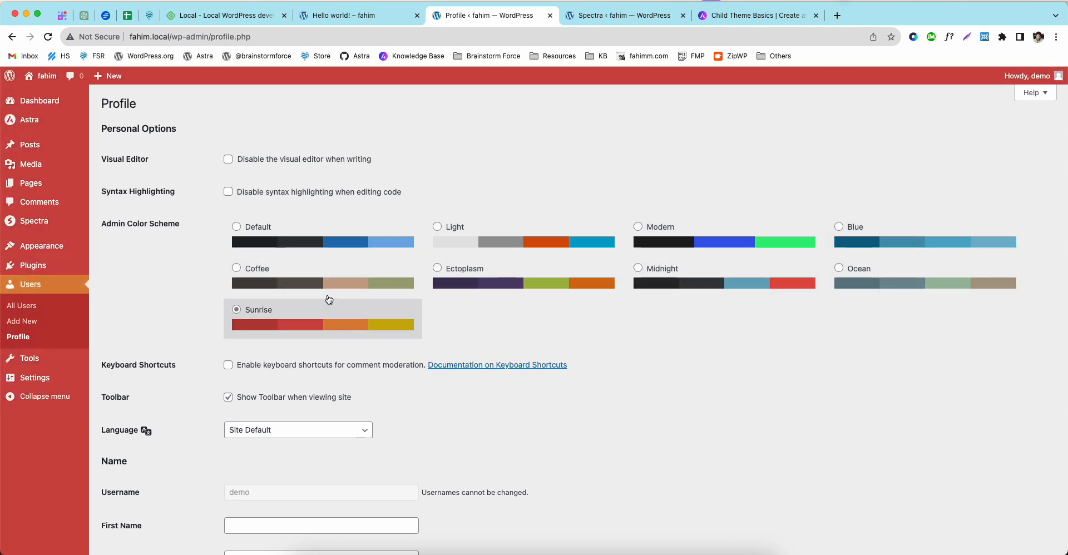
left_click(310, 236)
left_click(291, 281)
left_click(456, 243)
left_click(270, 238)
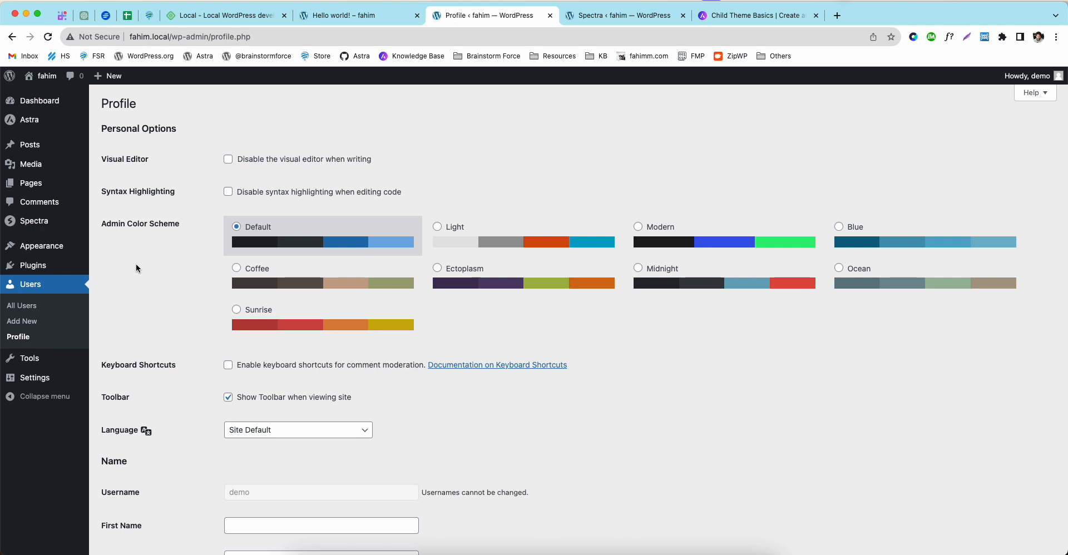
scroll(136, 263, "down", 5)
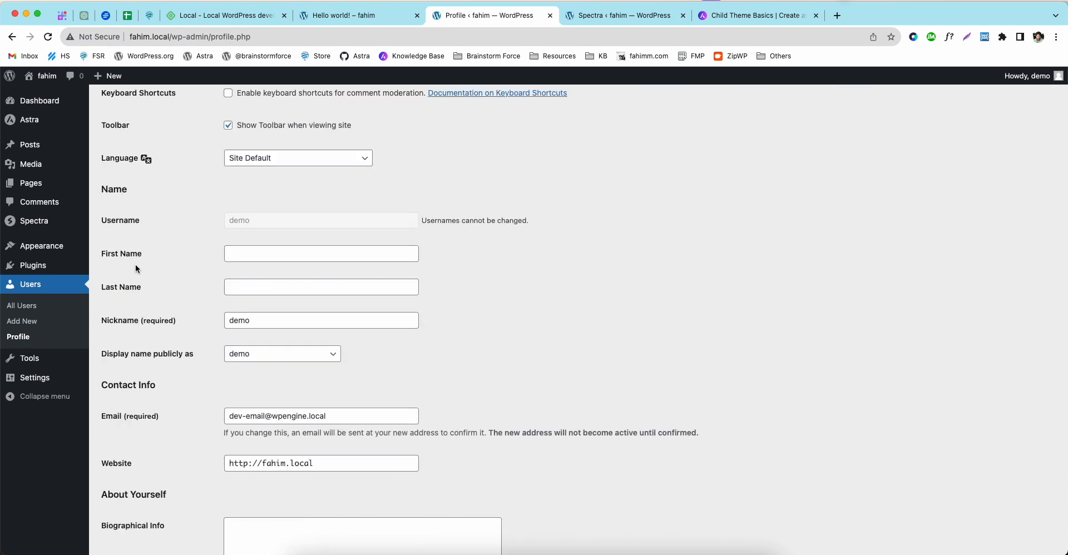
Step: Load the profiles.wordpress.org profile page in a new browser tab
key("ctrl+t")
type("prof")
key("Right")
key("Return")
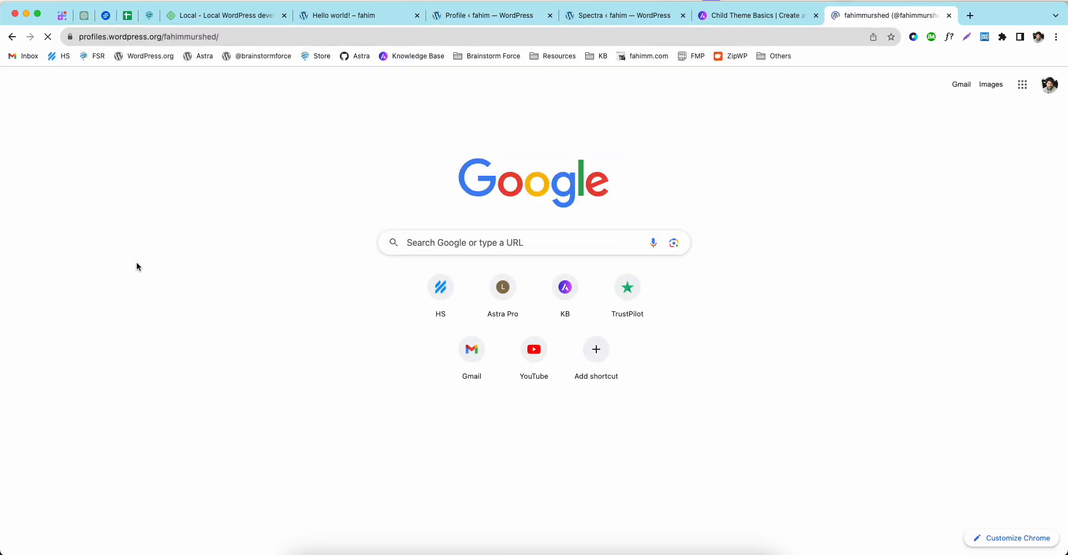
Step: Close the WordPress.org profile tab and go to Tools, leaving the unsaved profile page
scroll(137, 267, "down", 15)
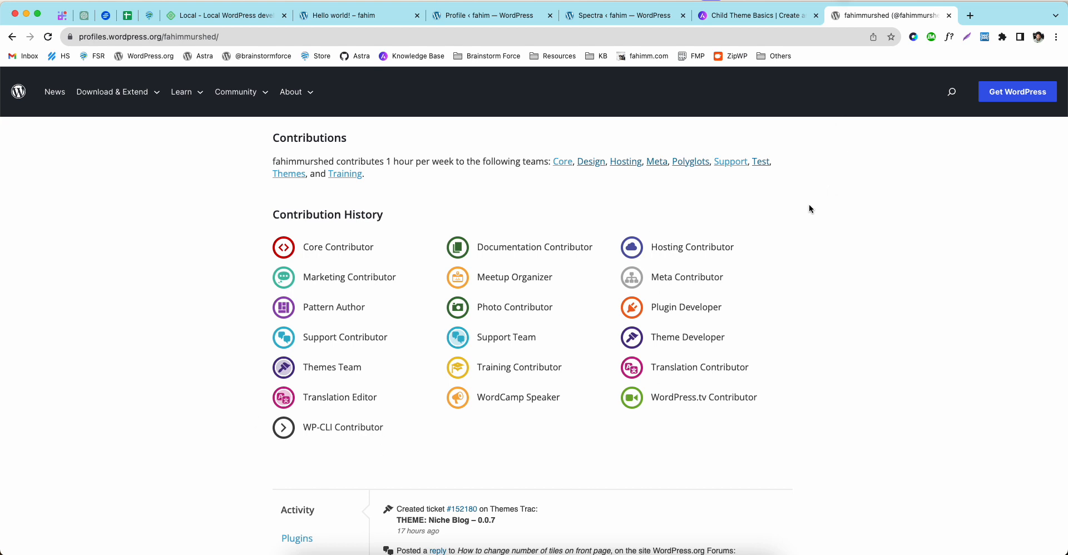
key("super+w")
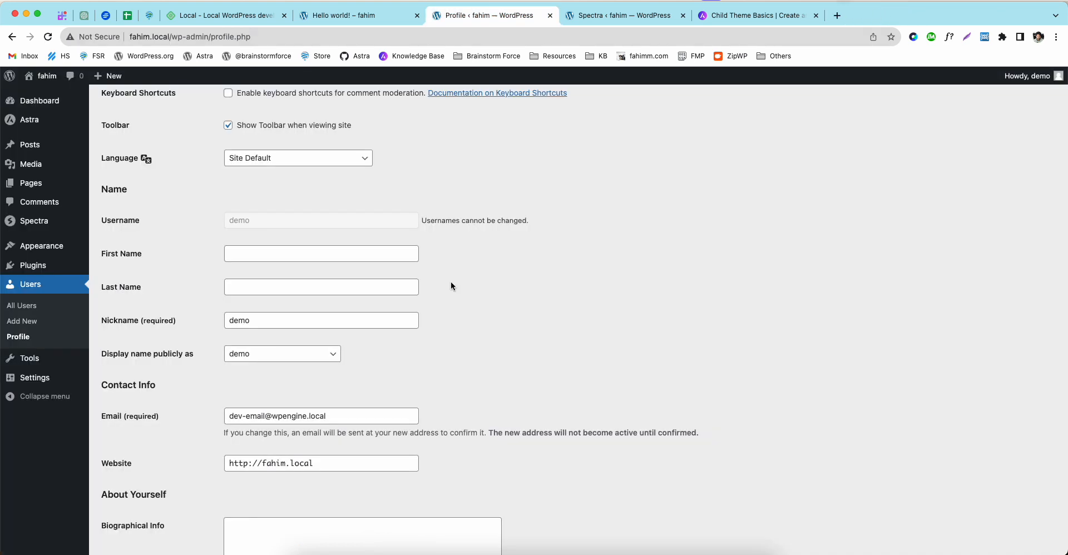
left_click(55, 358)
left_click(568, 209)
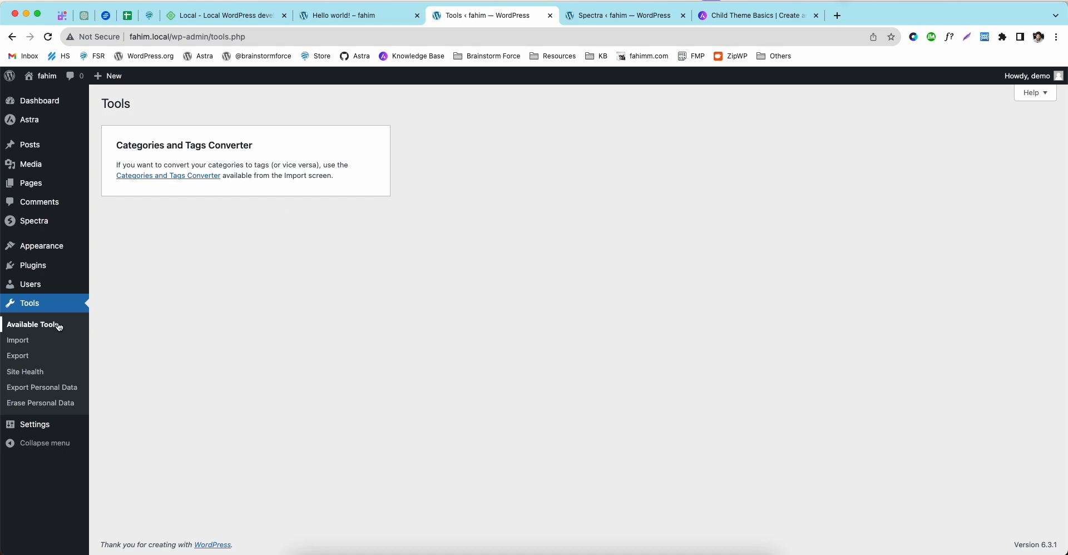
Step: Visit the Import and Export tools, then open Site Health
left_click(24, 344)
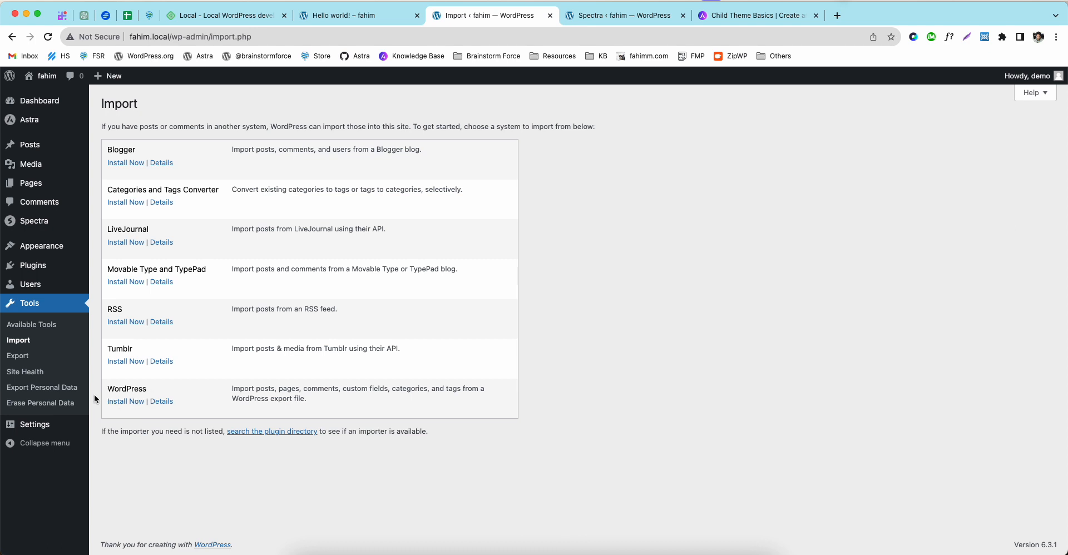
left_click(11, 360)
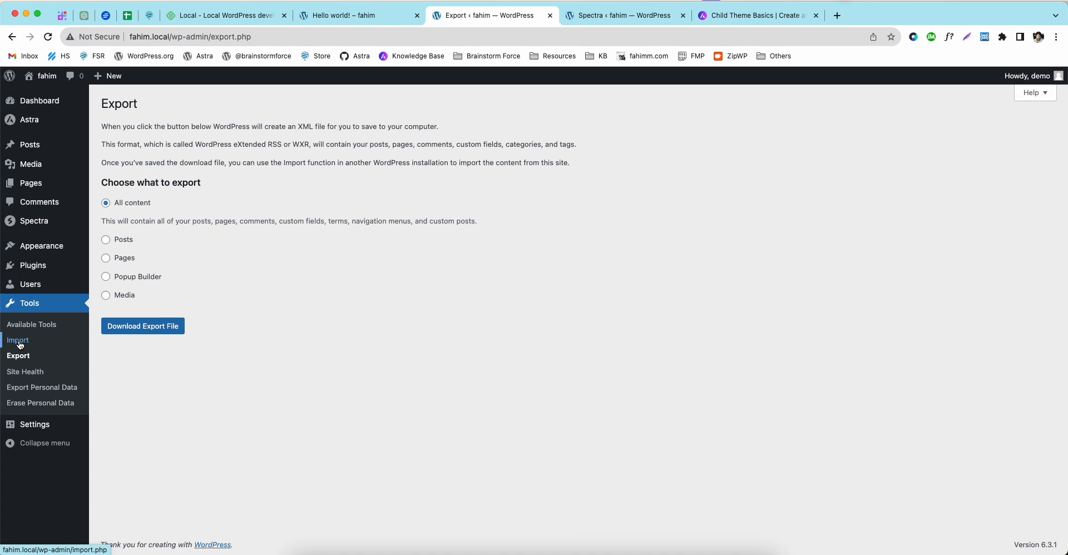
left_click(37, 373)
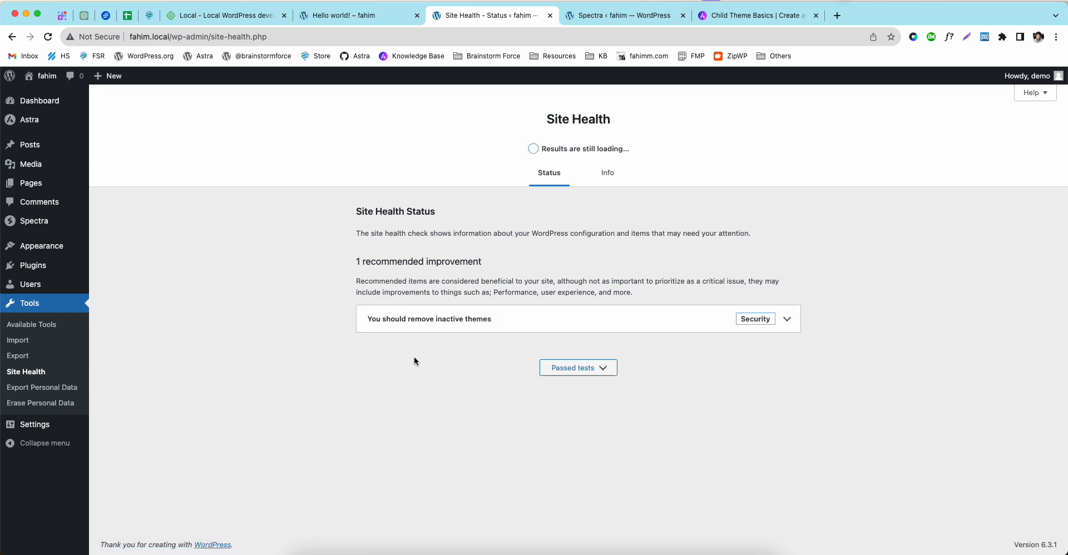
Step: Expand the inactive themes item, copy the Site Health Info report, and switch to Sublime Text
left_click(471, 319)
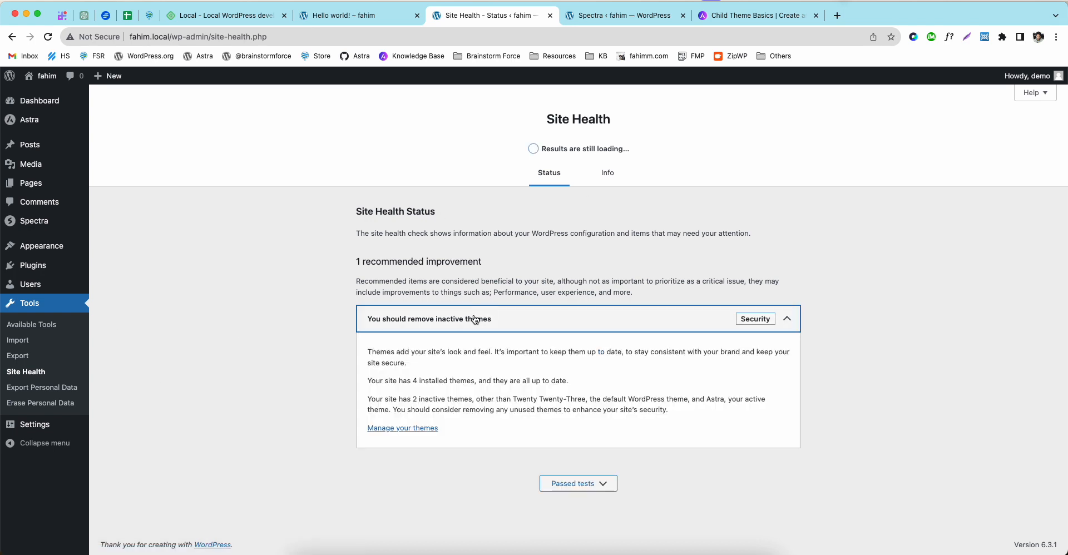
left_click(471, 320)
left_click(607, 175)
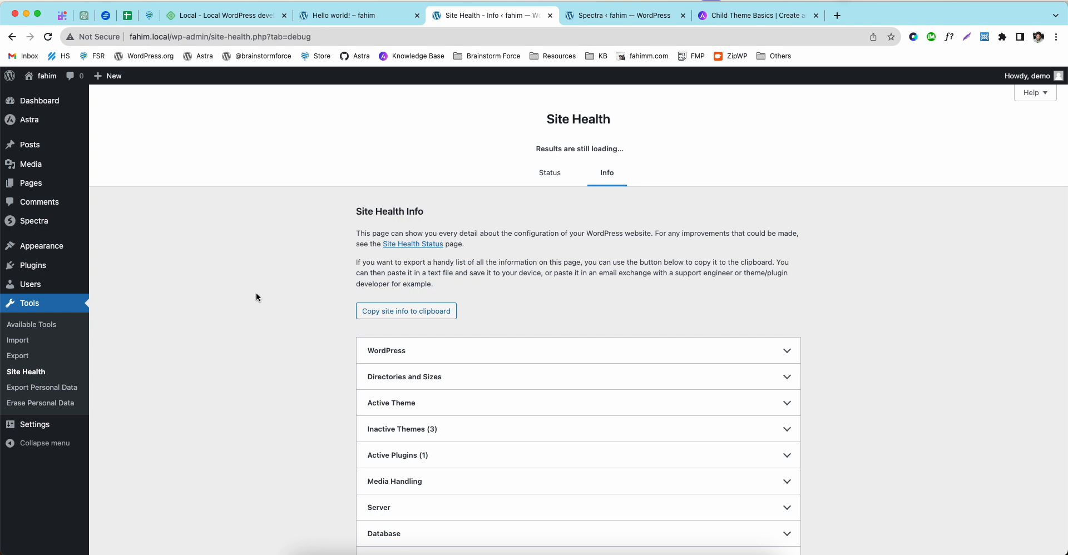
left_click(410, 313)
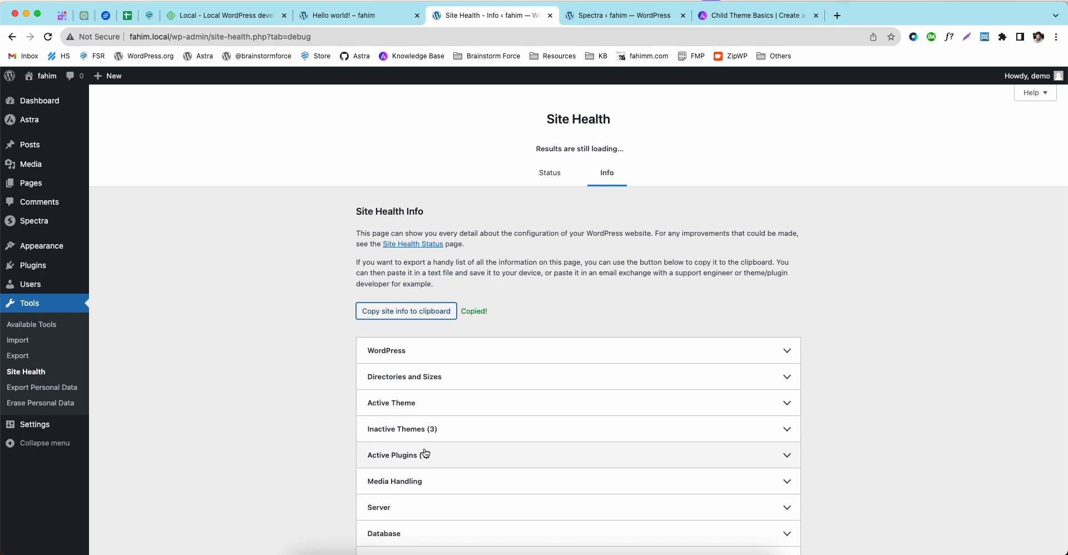
left_click(547, 552)
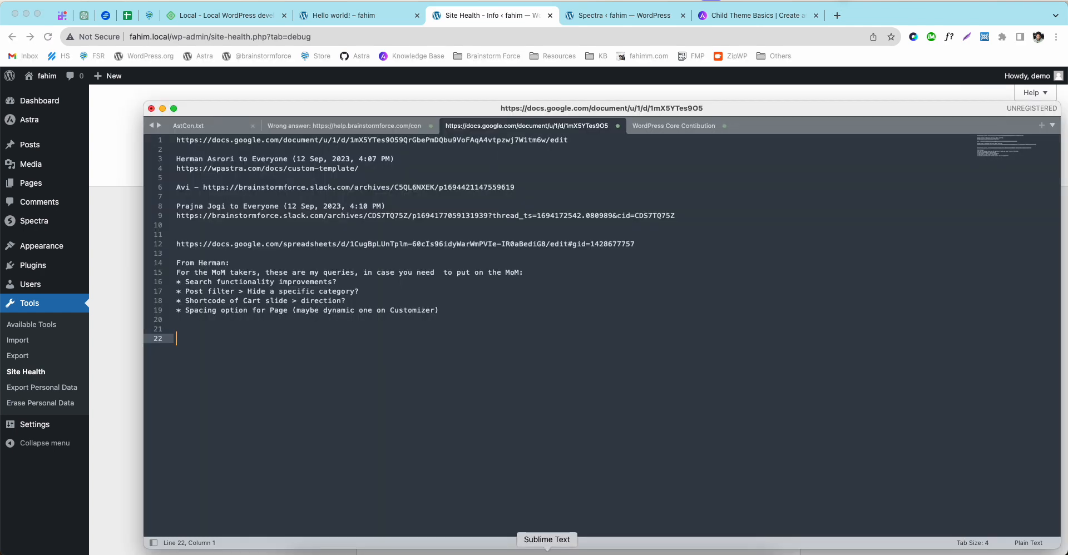
Step: Paste the copied Site Health report into a new Sublime Text tab
key("super+n")
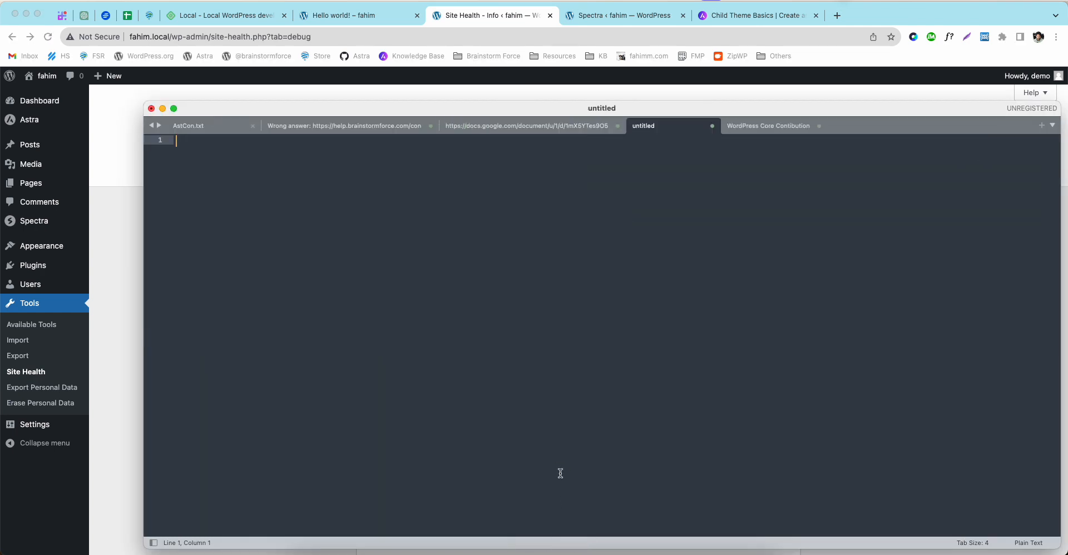
key("super+v")
scroll(503, 431, "up", 15)
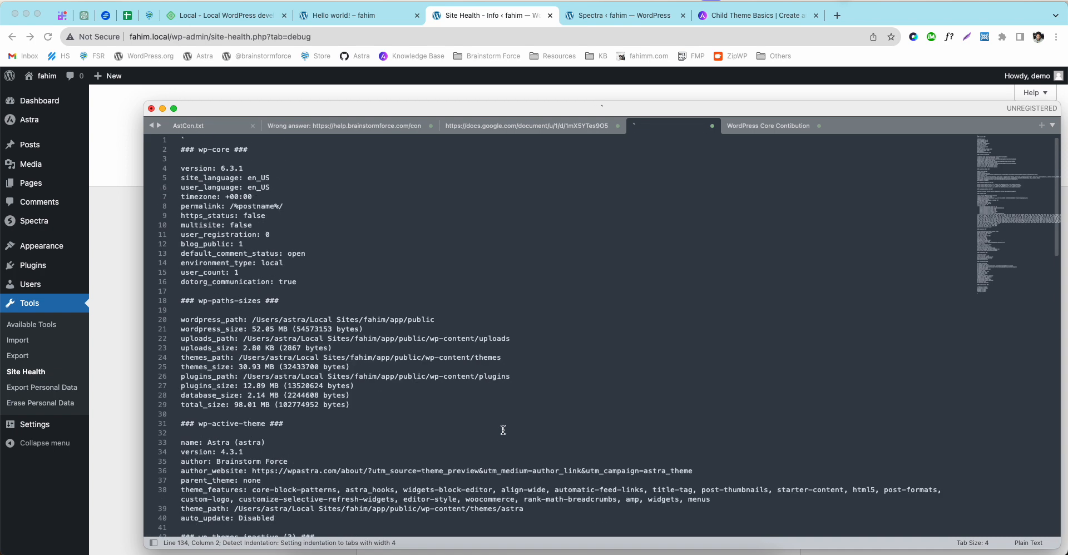
Step: Review the version, language, permalink, multisite and directory lines, then return to Chrome's Site Health page
left_click_drag(194, 168, 203, 169)
left_click(249, 167)
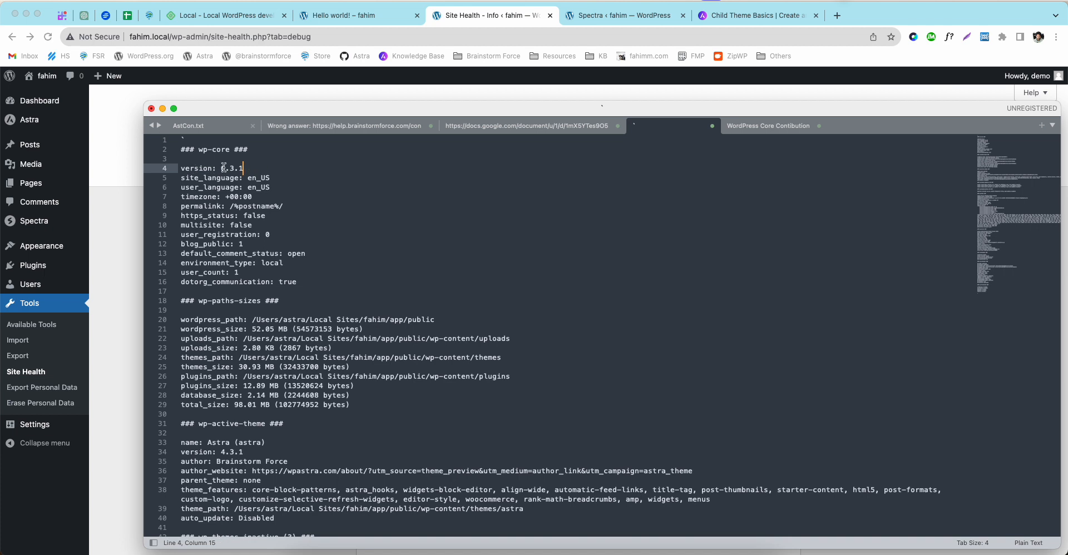
left_click_drag(201, 176, 271, 179)
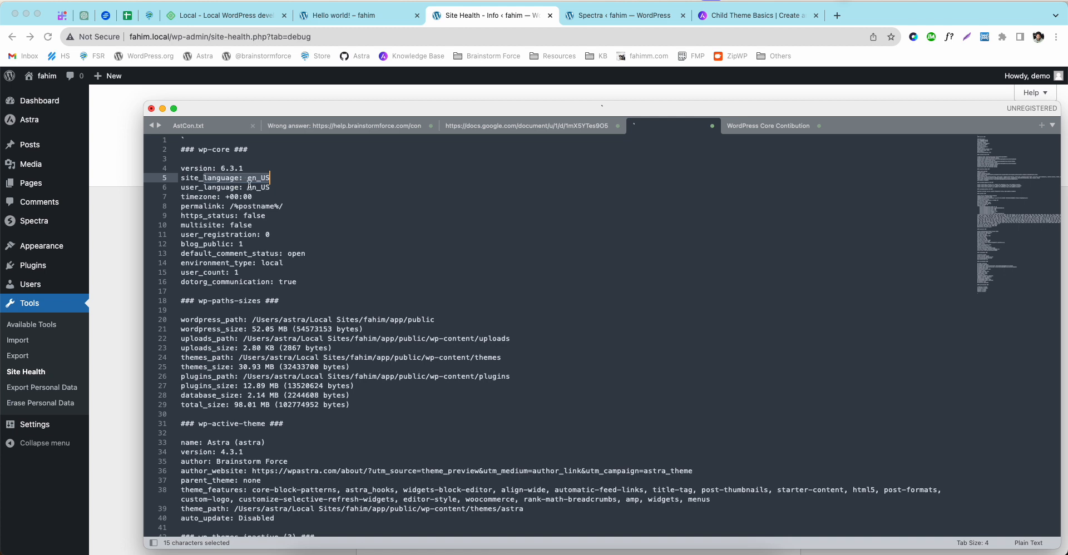
left_click_drag(226, 197, 284, 207)
left_click_drag(190, 206, 284, 207)
left_click_drag(221, 215, 243, 392)
left_click(244, 394)
scroll(246, 392, "down", 15)
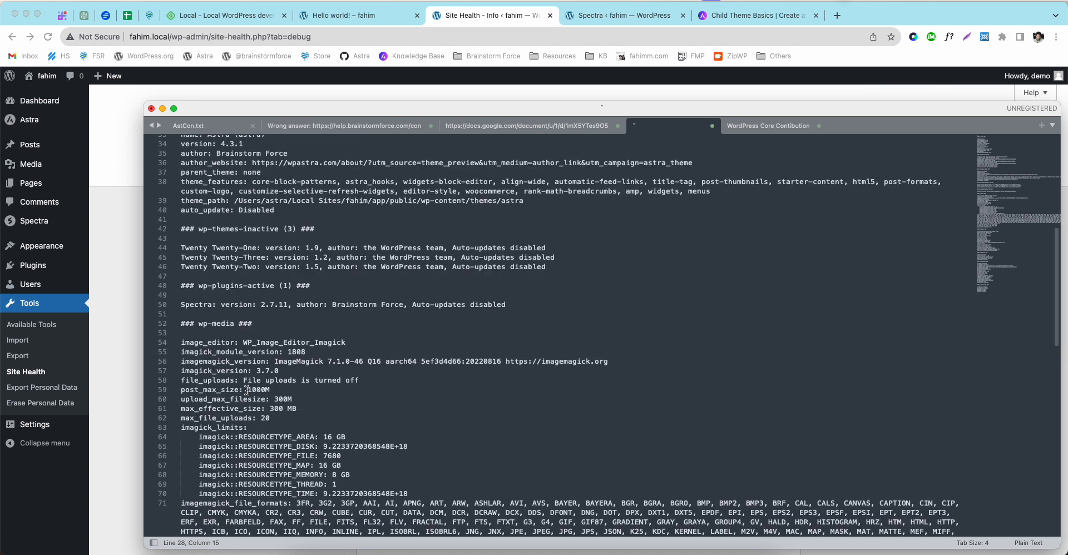
scroll(245, 389, "up", 7)
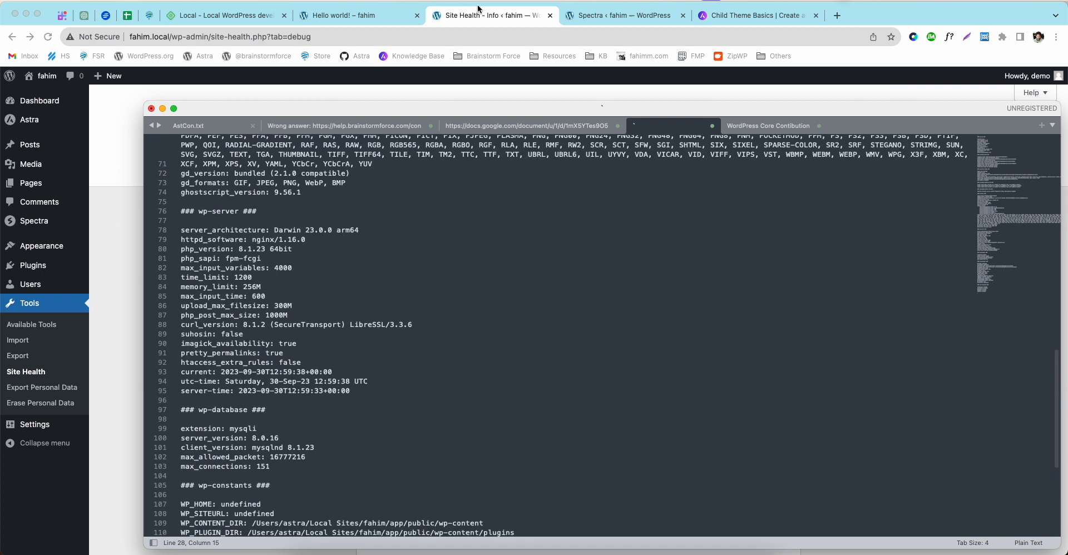
left_click(478, 13)
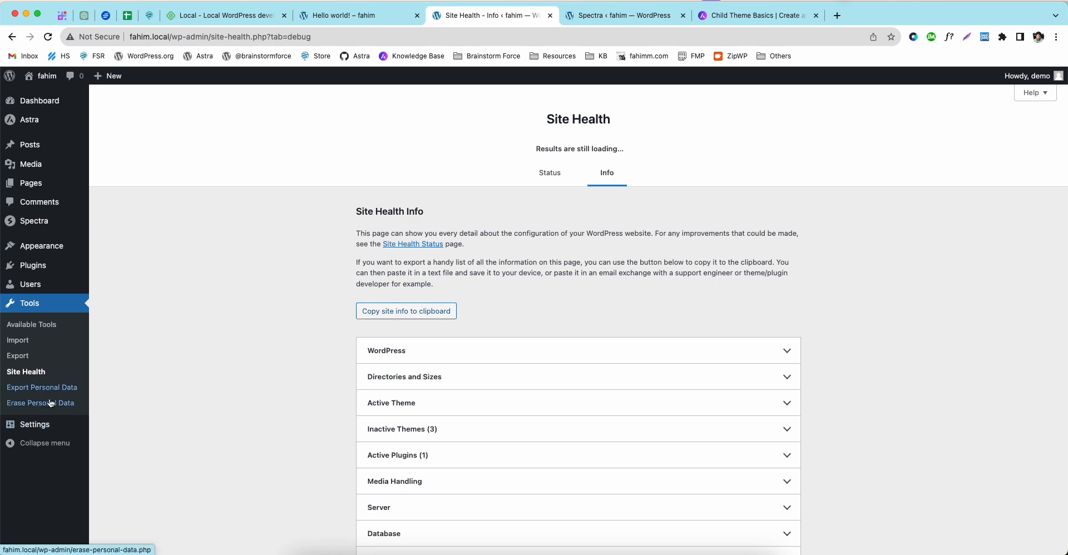
Step: In General Settings, set the tagline to 'I am WordPress Developer'
left_click(36, 425)
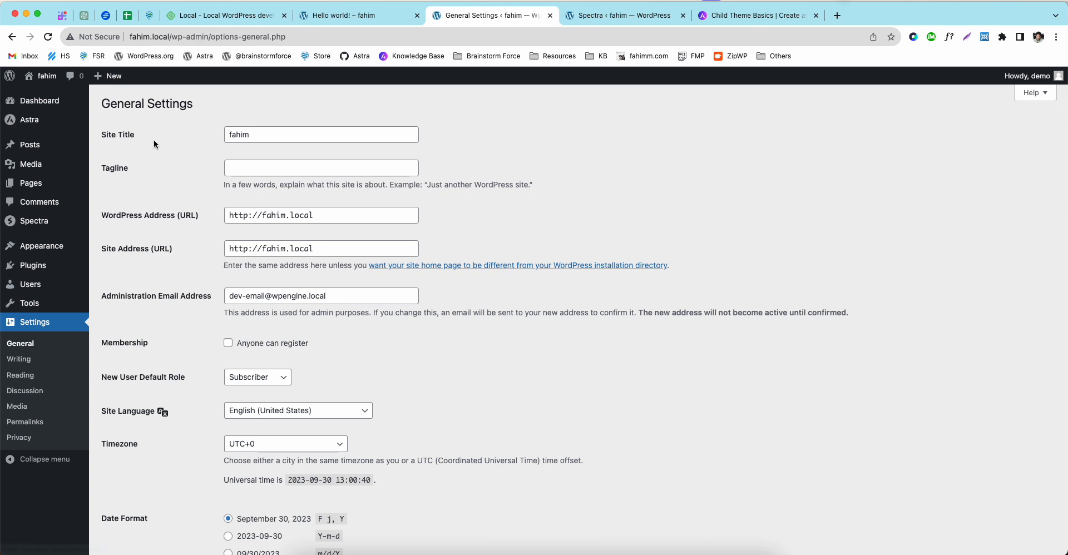
left_click_drag(277, 139, 196, 138)
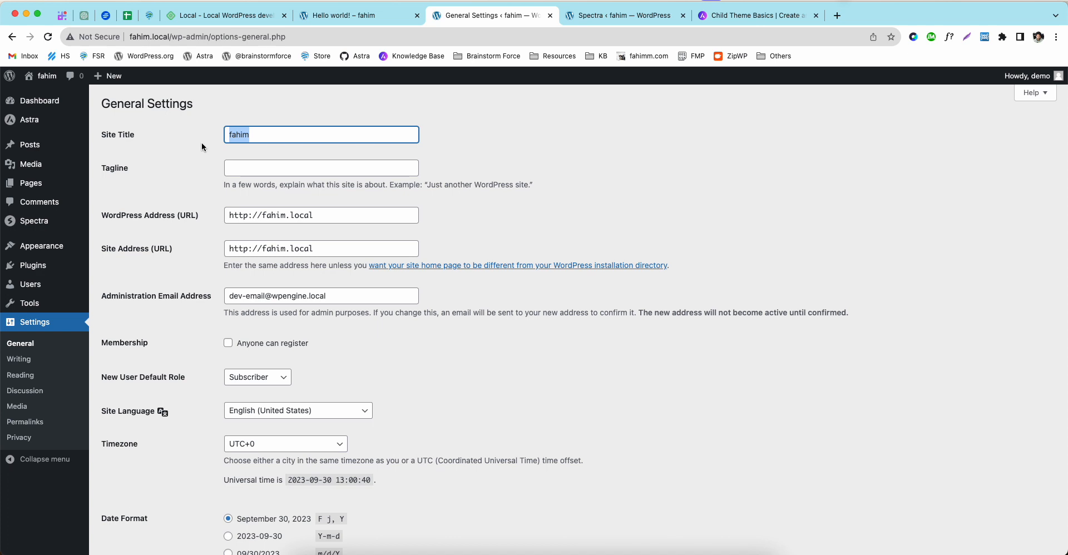
left_click(252, 168)
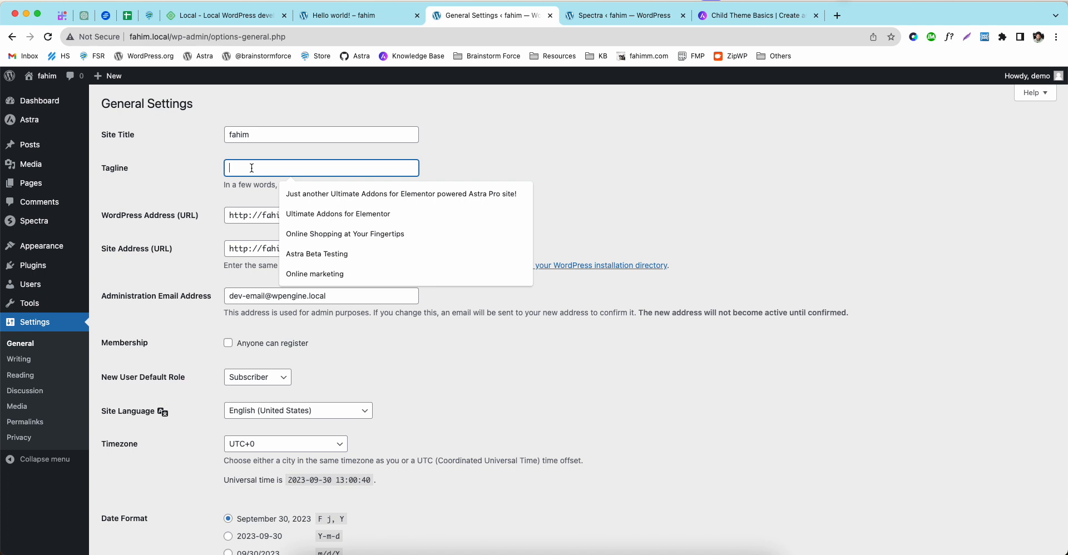
type("I am ")
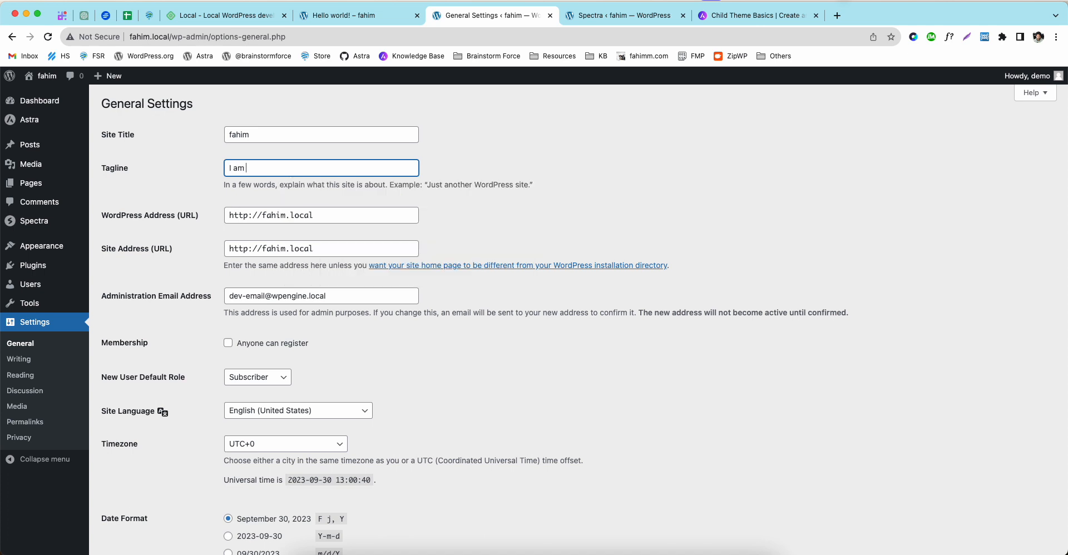
type("WordPress Developer")
left_click(248, 216)
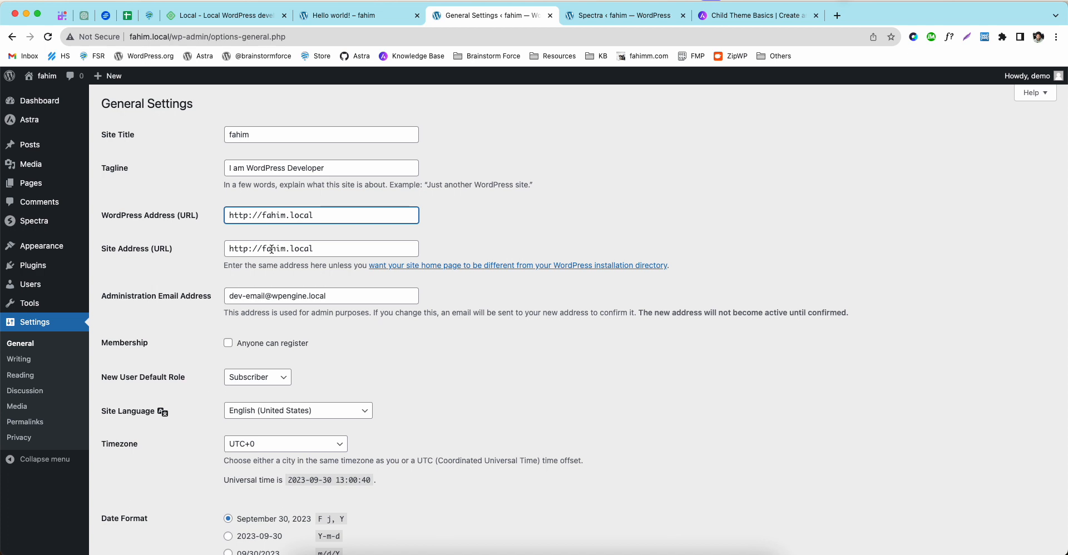
type("s")
left_click(248, 248)
type("s")
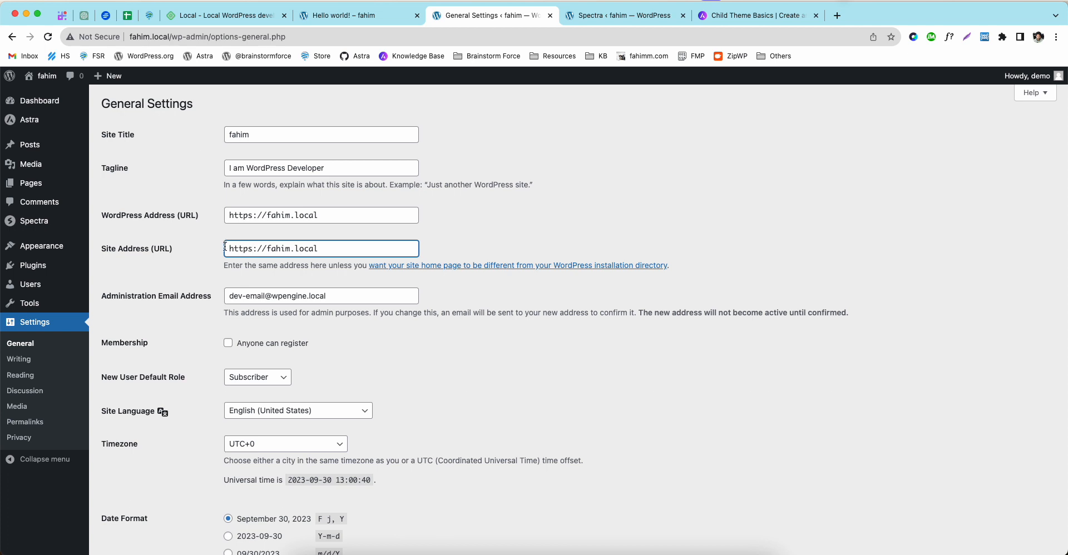
left_click(424, 552)
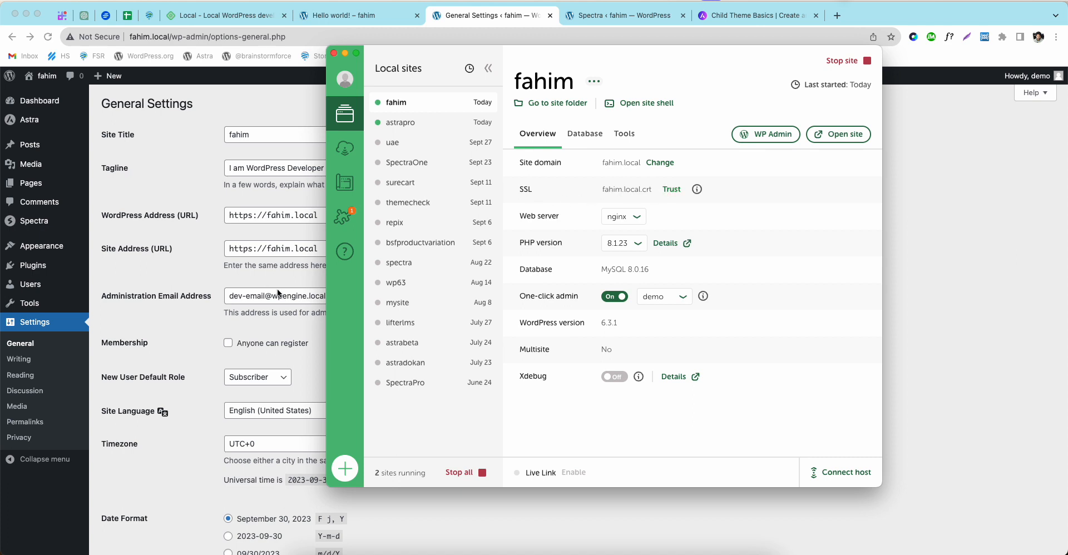
left_click(194, 271)
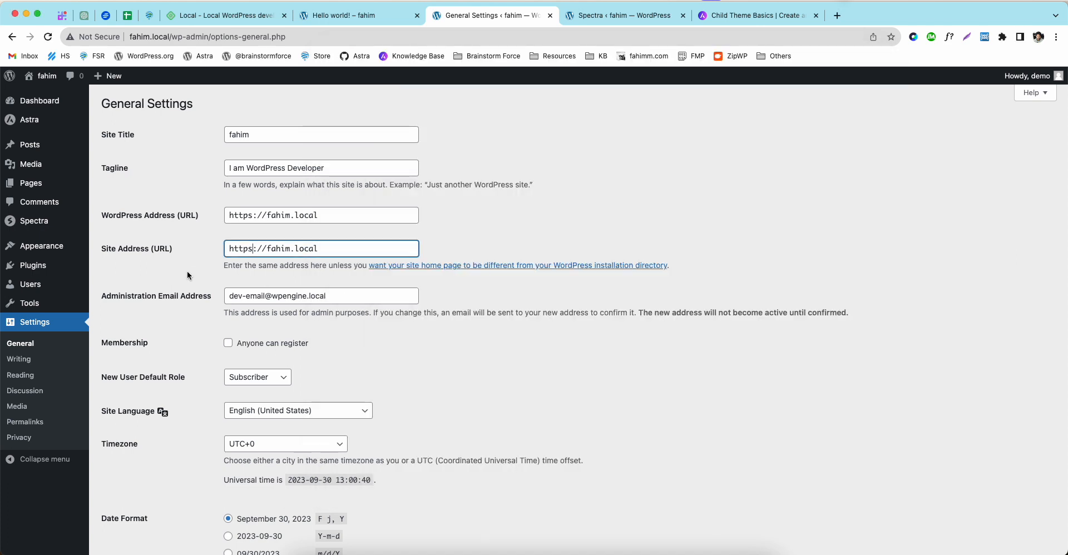